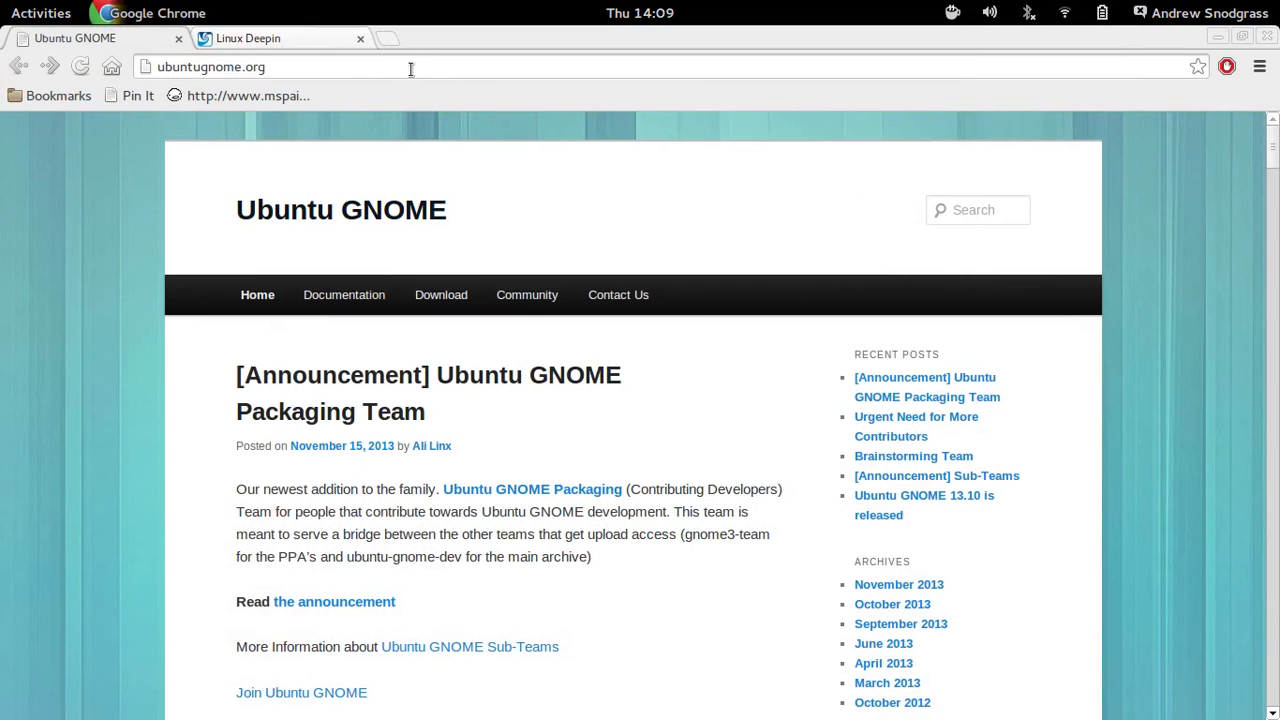
{"action": "left_click", "coordinate": [389, 39]}
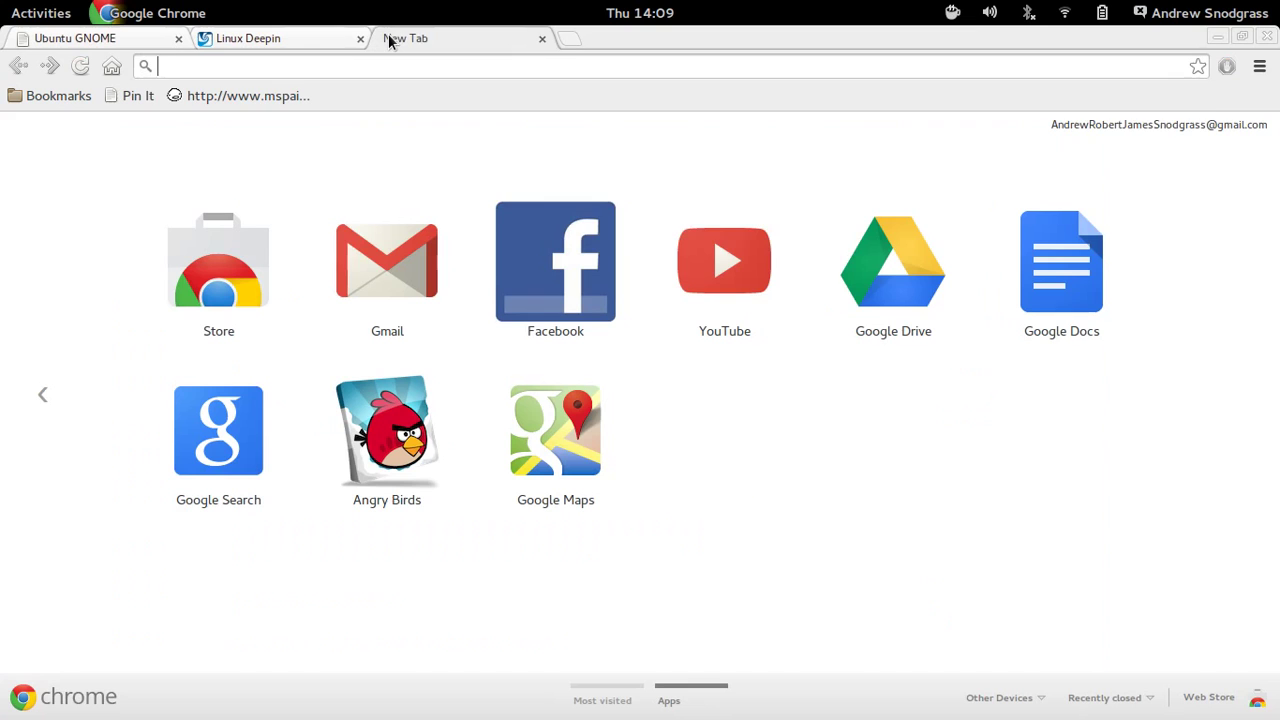
{"action": "type", "text": "ubuntu"}
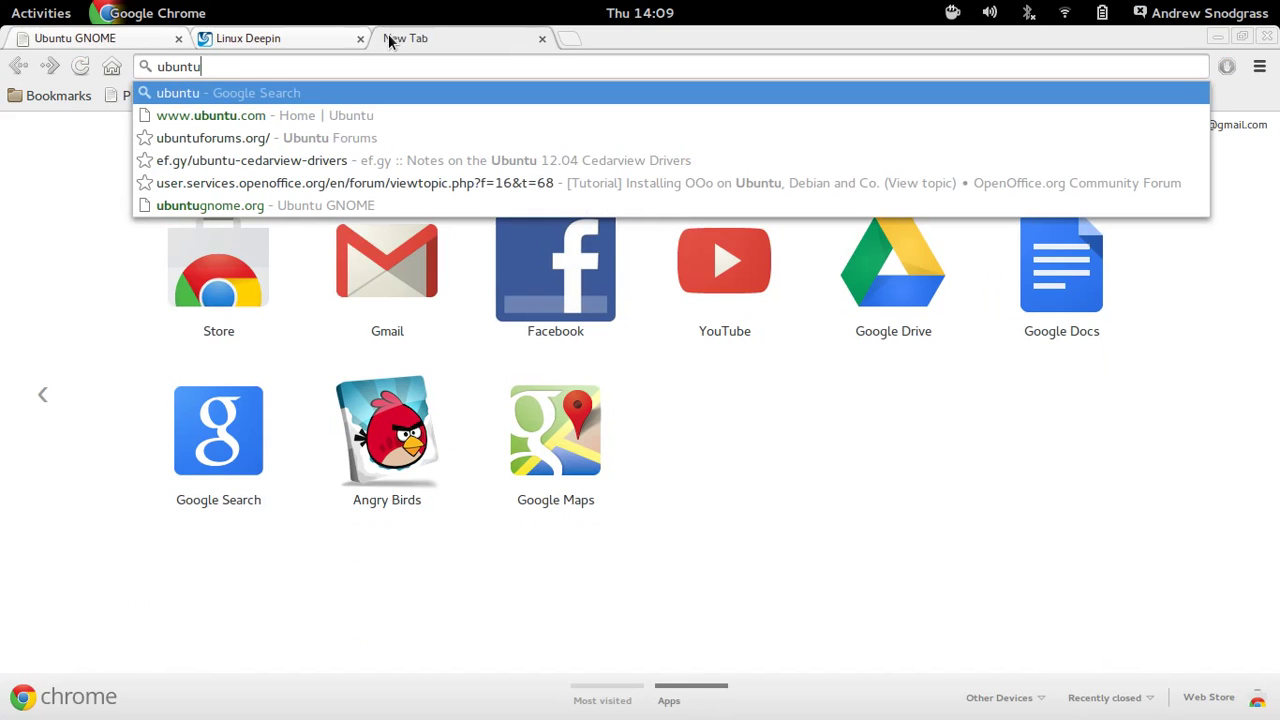
{"action": "key", "text": "Down"}
{"action": "key", "text": "Return"}
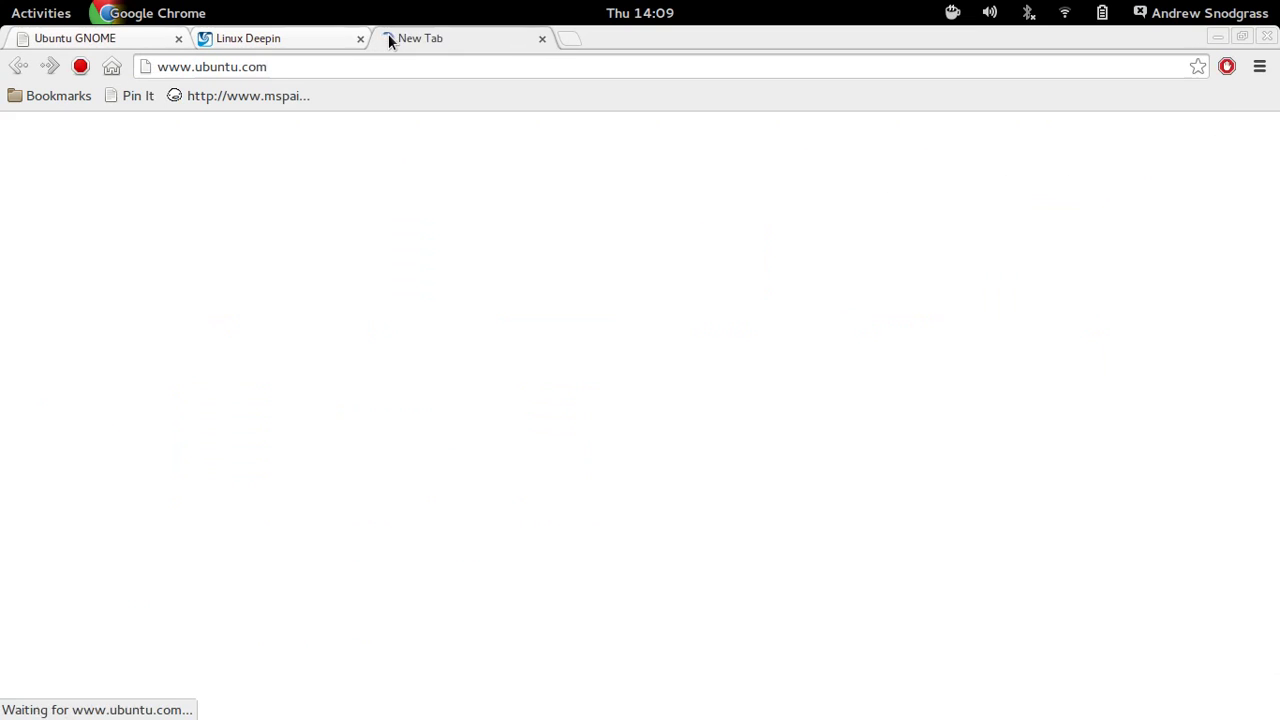
{"action": "left_click_drag", "start_coordinate": [411, 37], "coordinate": [86, 46]}
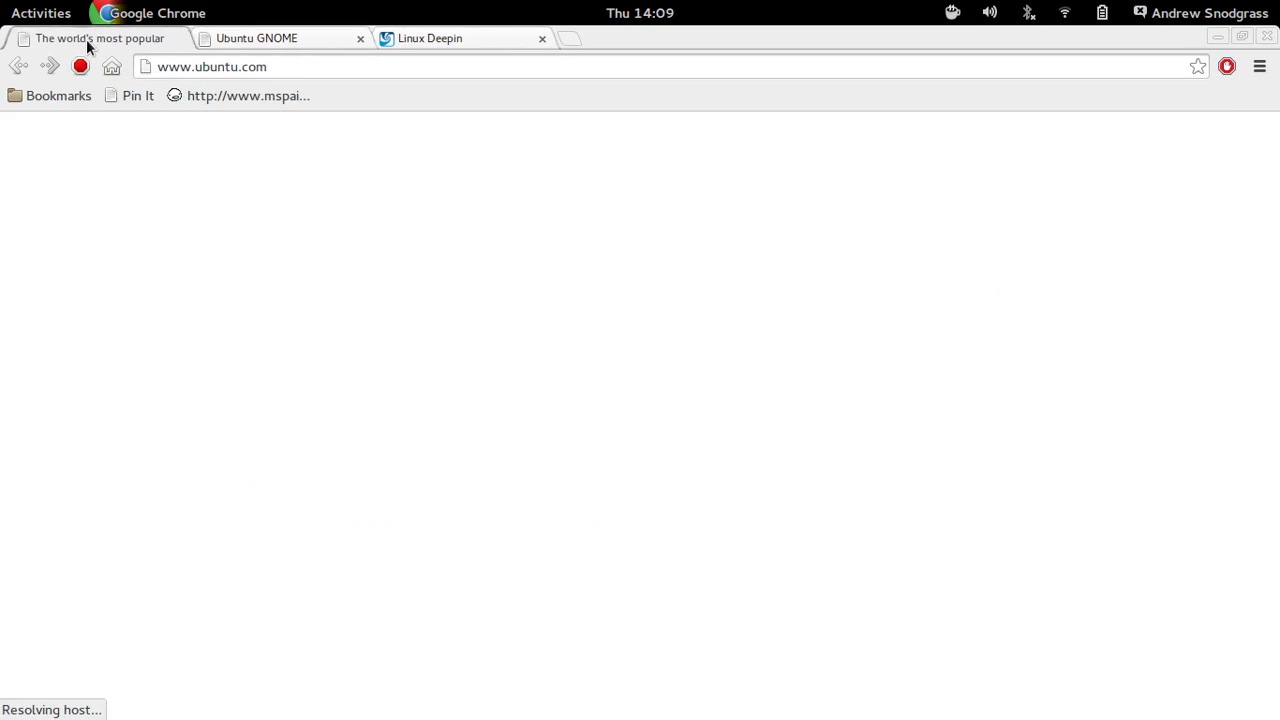
{"action": "key", "text": "ctrl+Tab"}
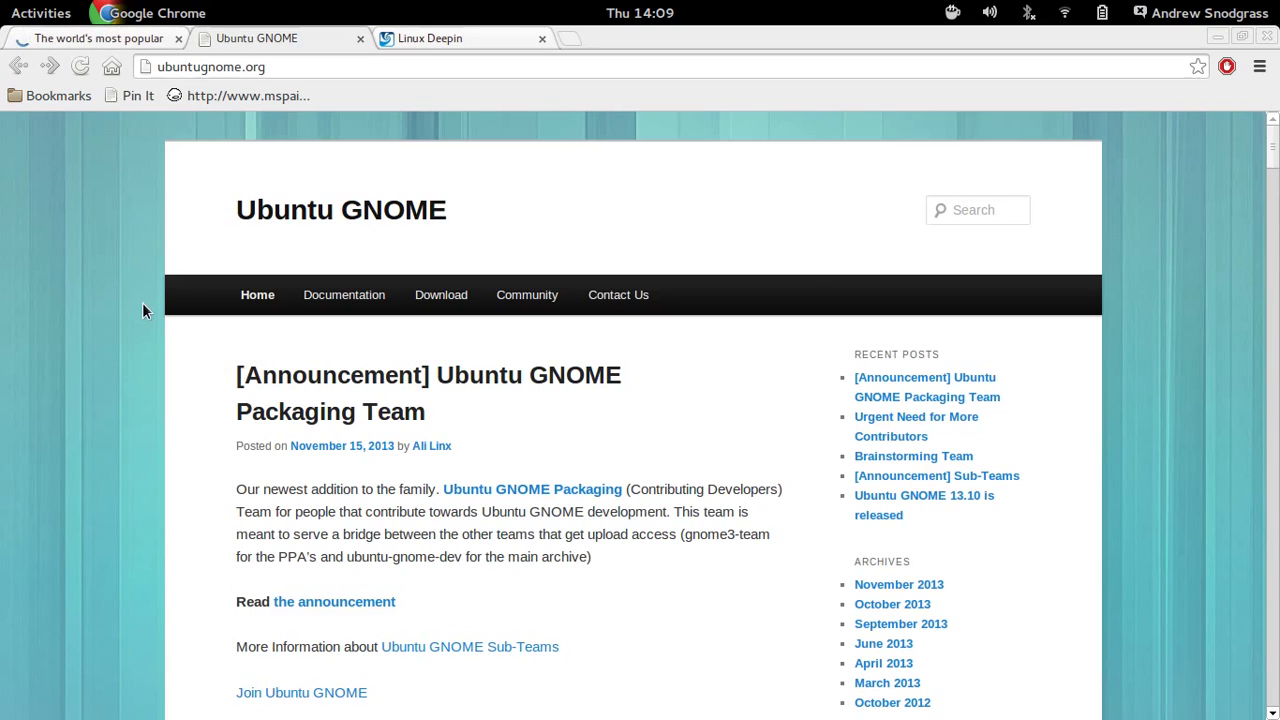
{"action": "key", "text": "ctrl+shift+Tab"}
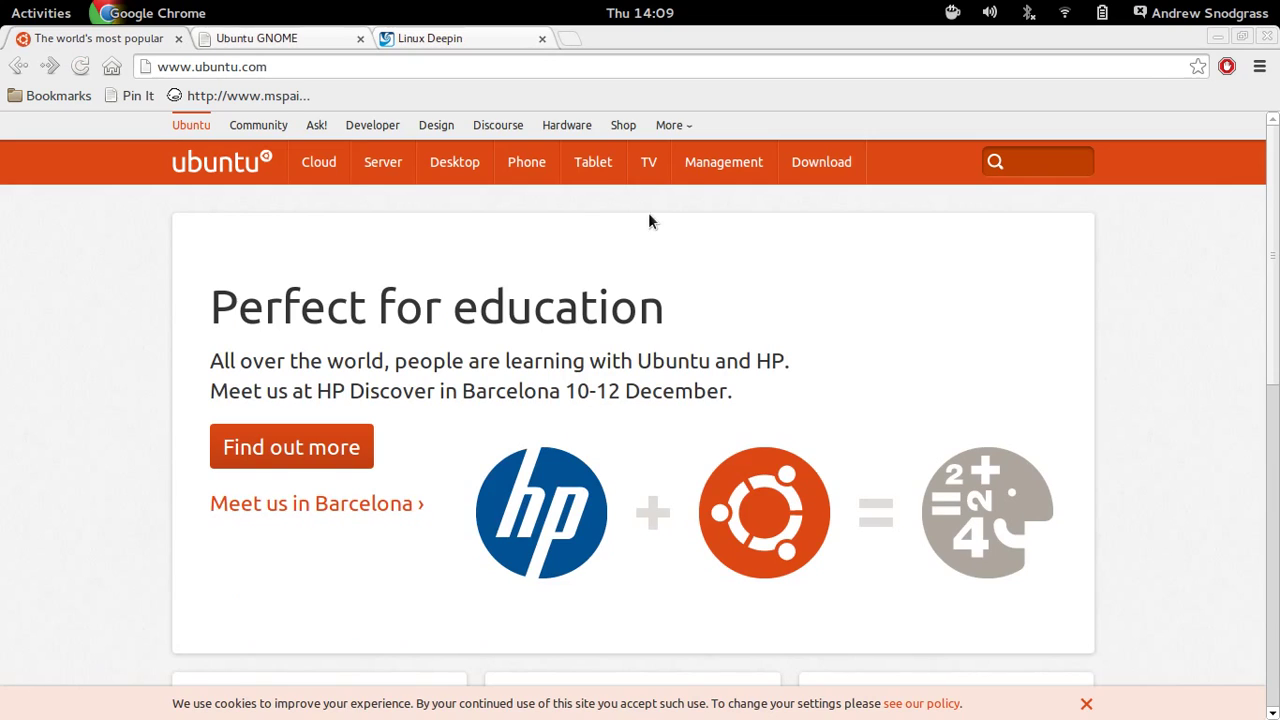
- Minimize the browser window and display the full list of installed applications
{"action": "left_click", "coordinate": [1218, 36]}
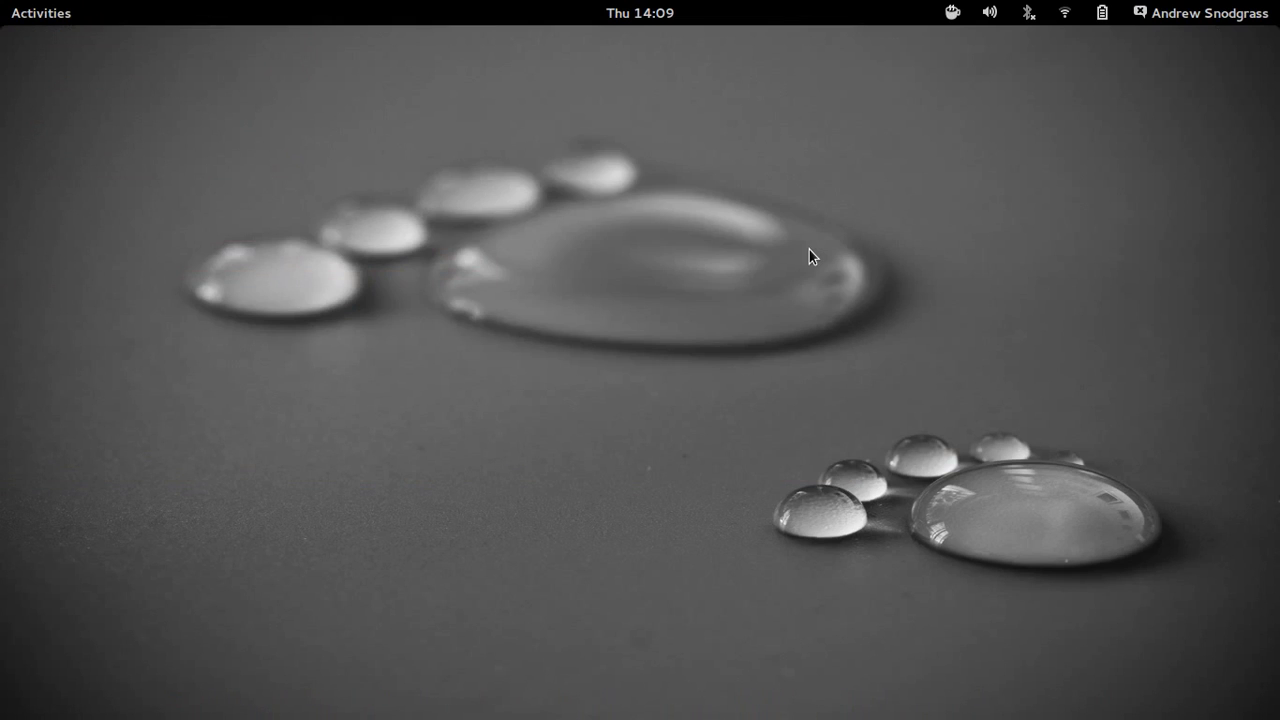
{"action": "key", "text": "super"}
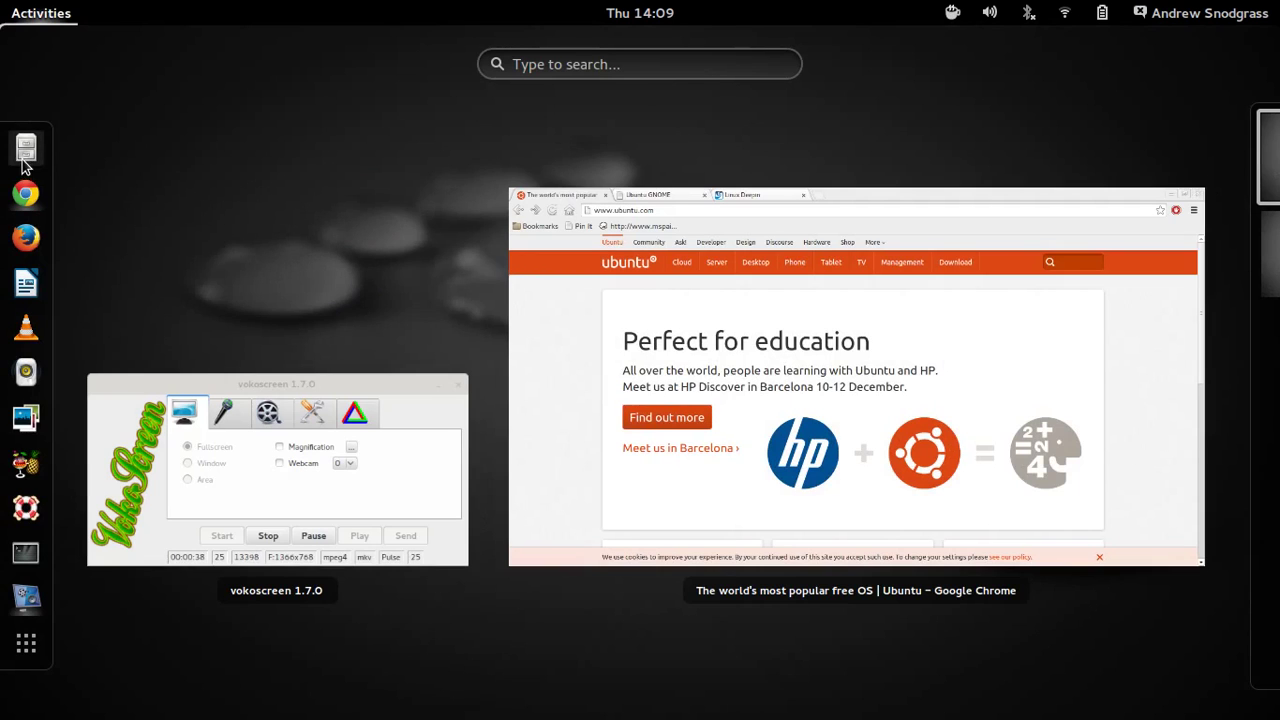
{"action": "left_click", "coordinate": [33, 575]}
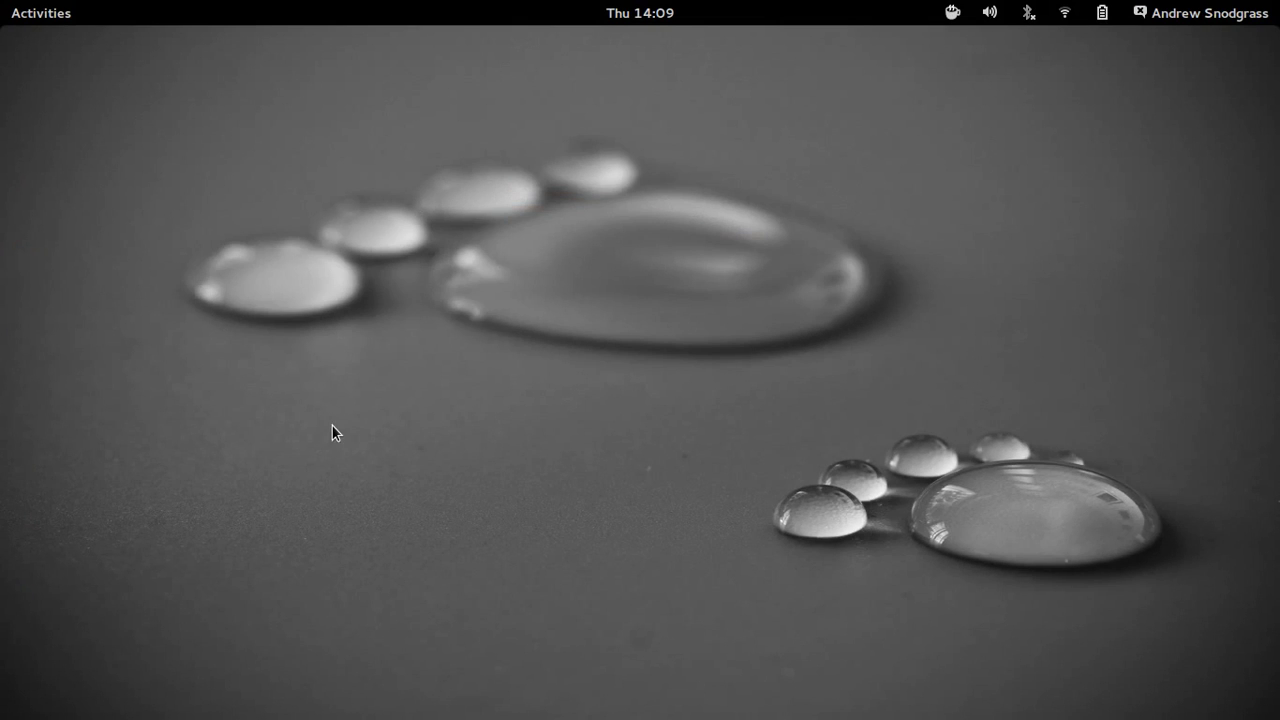
{"action": "key", "text": "super"}
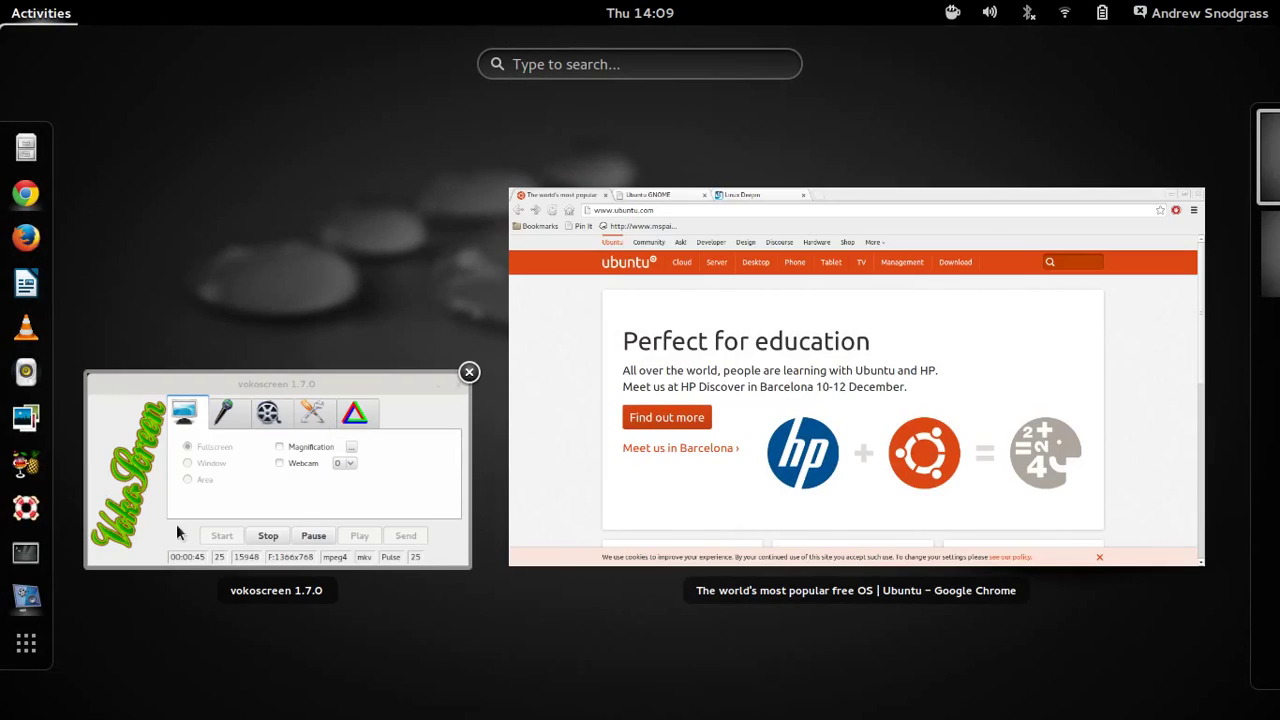
{"action": "left_click", "coordinate": [31, 650]}
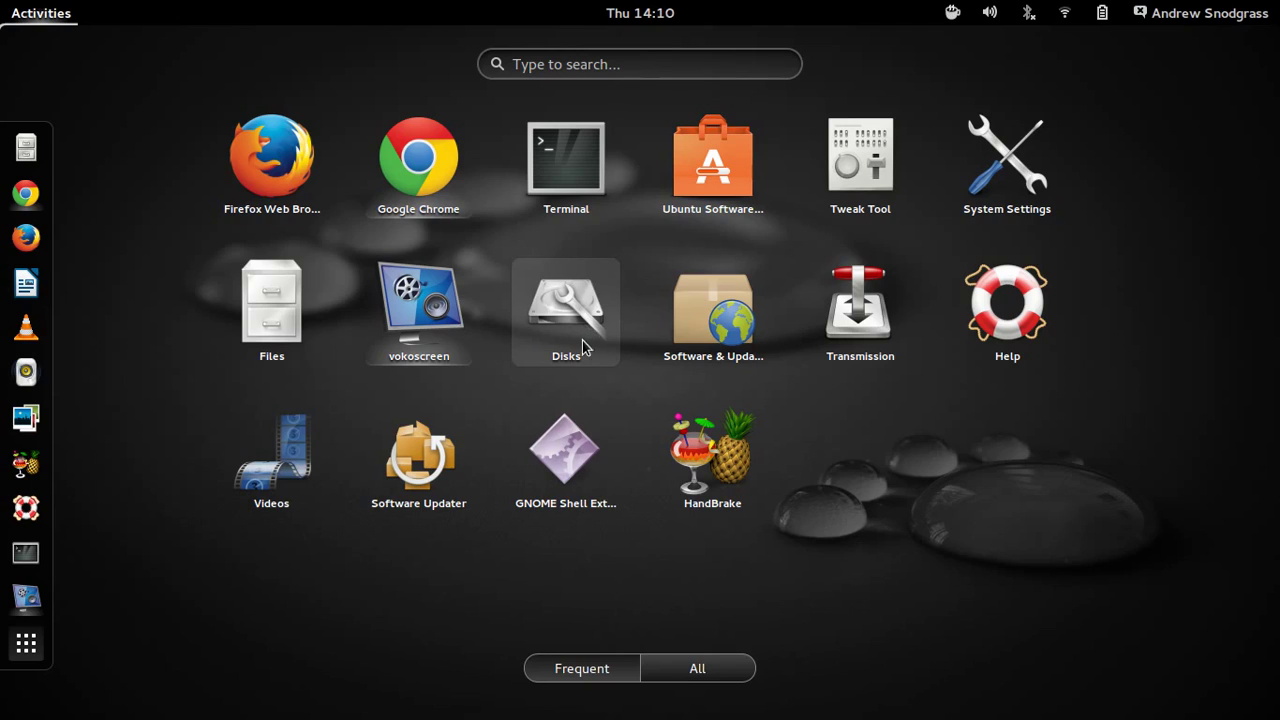
{"action": "left_click", "coordinate": [700, 672]}
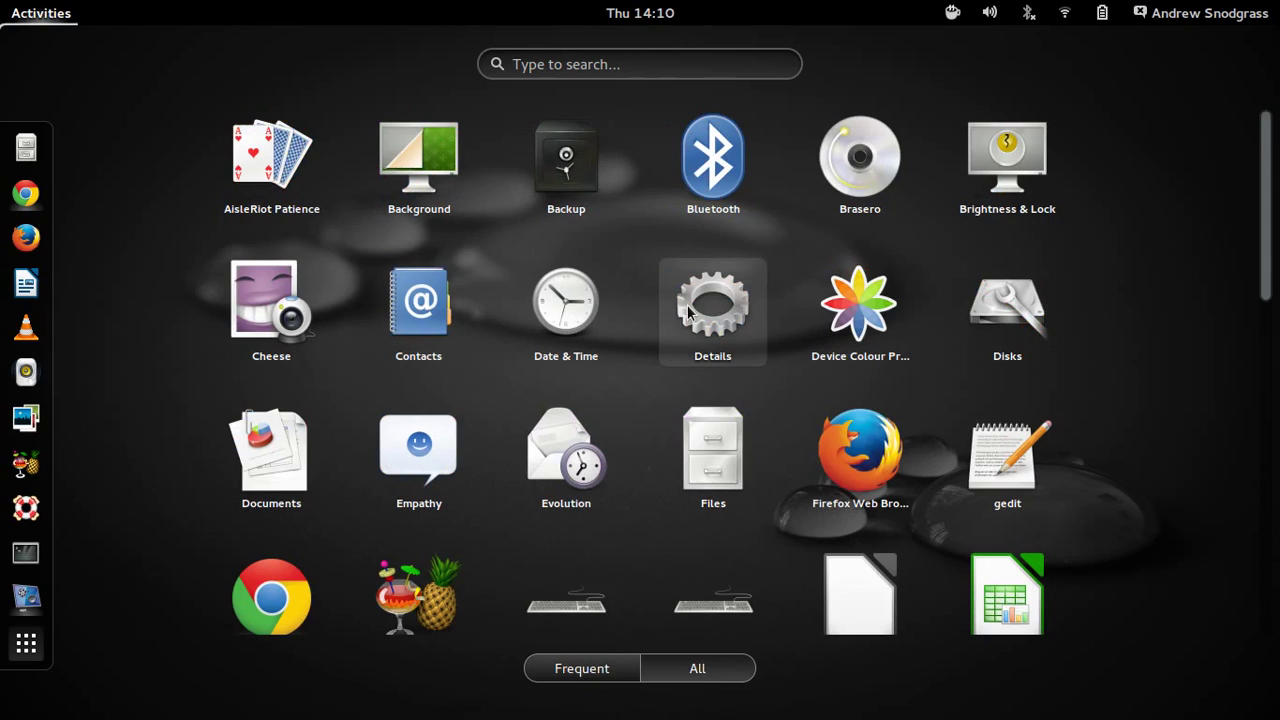
- Examine the installed applications down to the end of the list, including the contents of the Sundry and Utilities folders
{"action": "scroll", "coordinate": [650, 328], "scroll_direction": "down", "scroll_amount": 5}
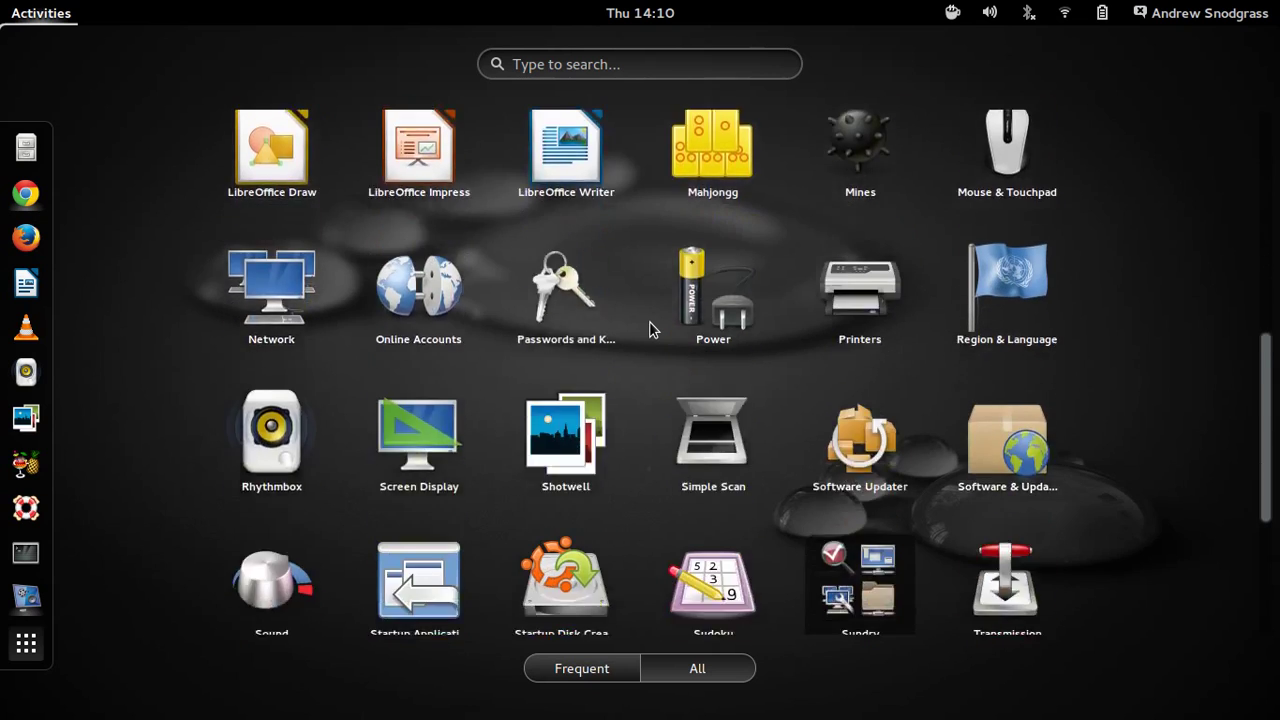
{"action": "scroll", "coordinate": [650, 328], "scroll_direction": "down", "scroll_amount": 1}
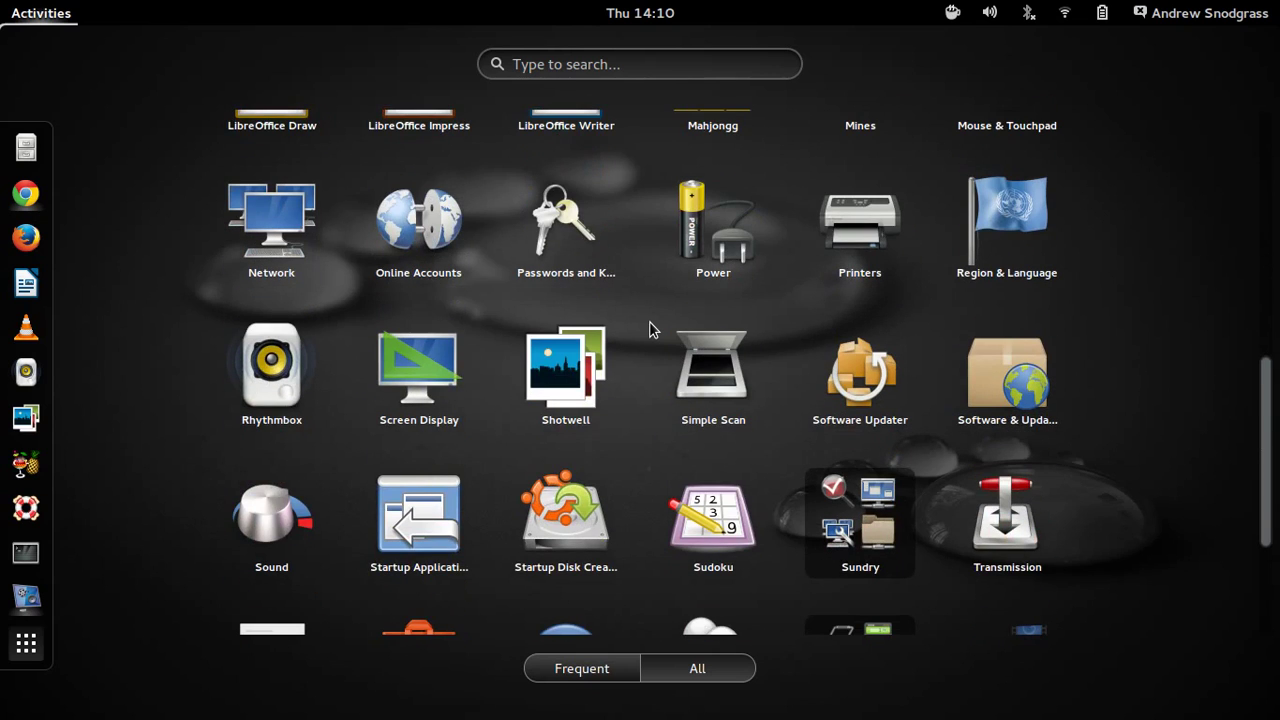
{"action": "scroll", "coordinate": [650, 328], "scroll_direction": "down", "scroll_amount": 2}
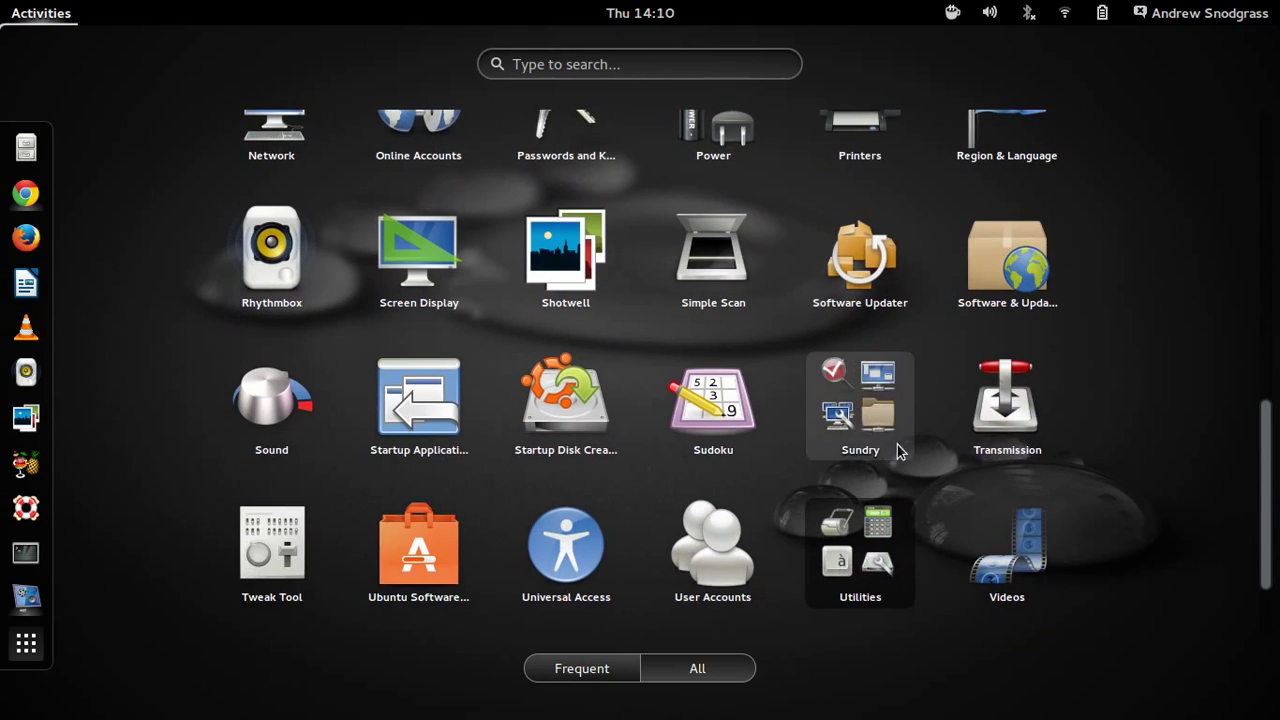
{"action": "left_click", "coordinate": [848, 412]}
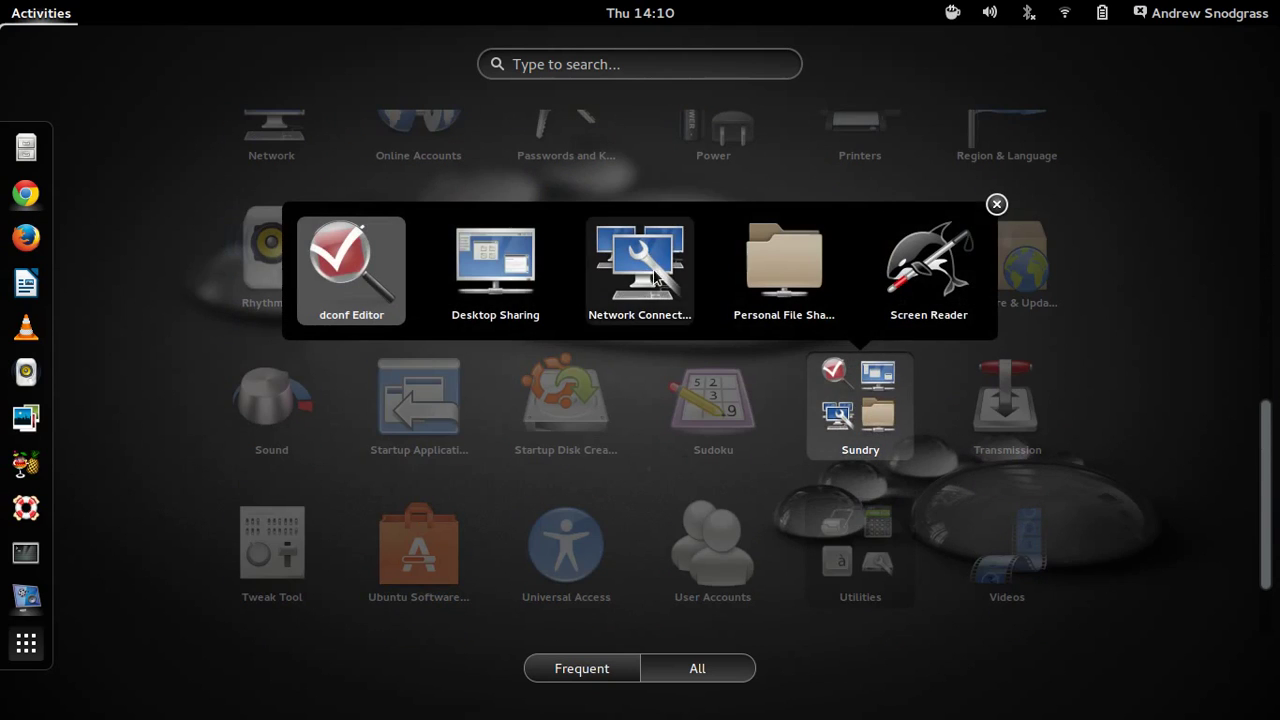
{"action": "left_click", "coordinate": [1077, 342]}
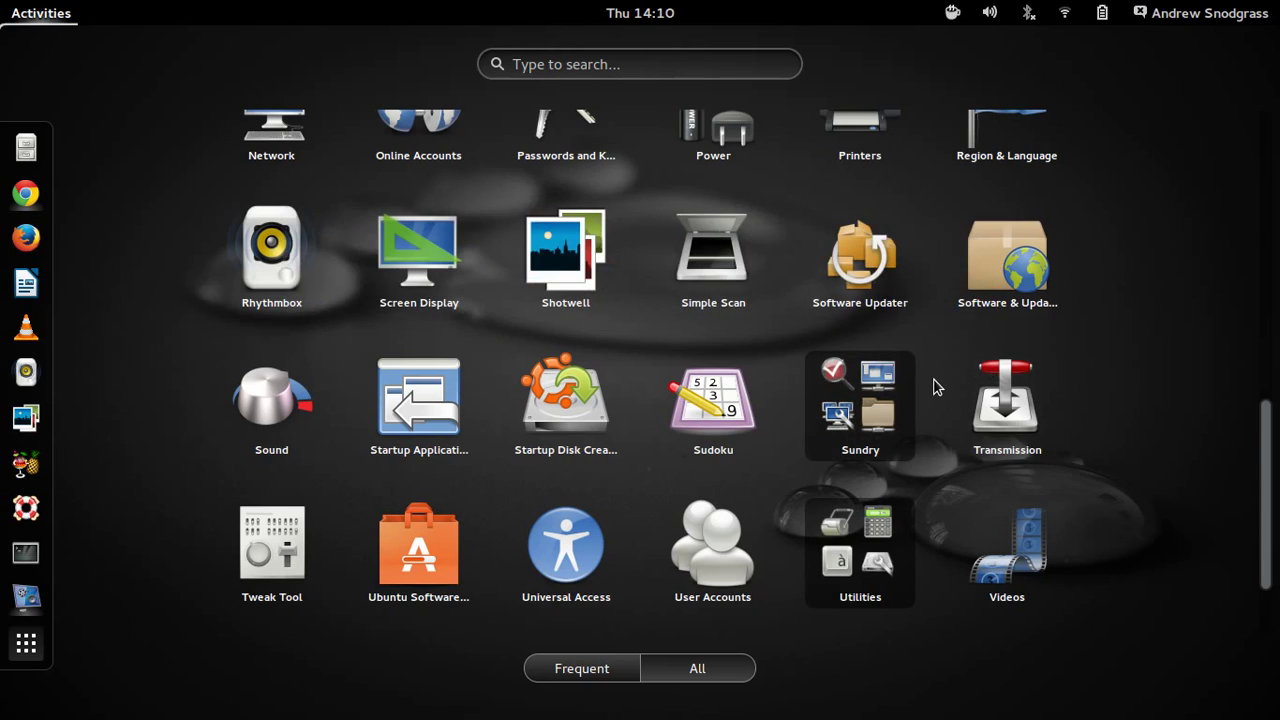
{"action": "scroll", "coordinate": [936, 387], "scroll_direction": "down", "scroll_amount": 1}
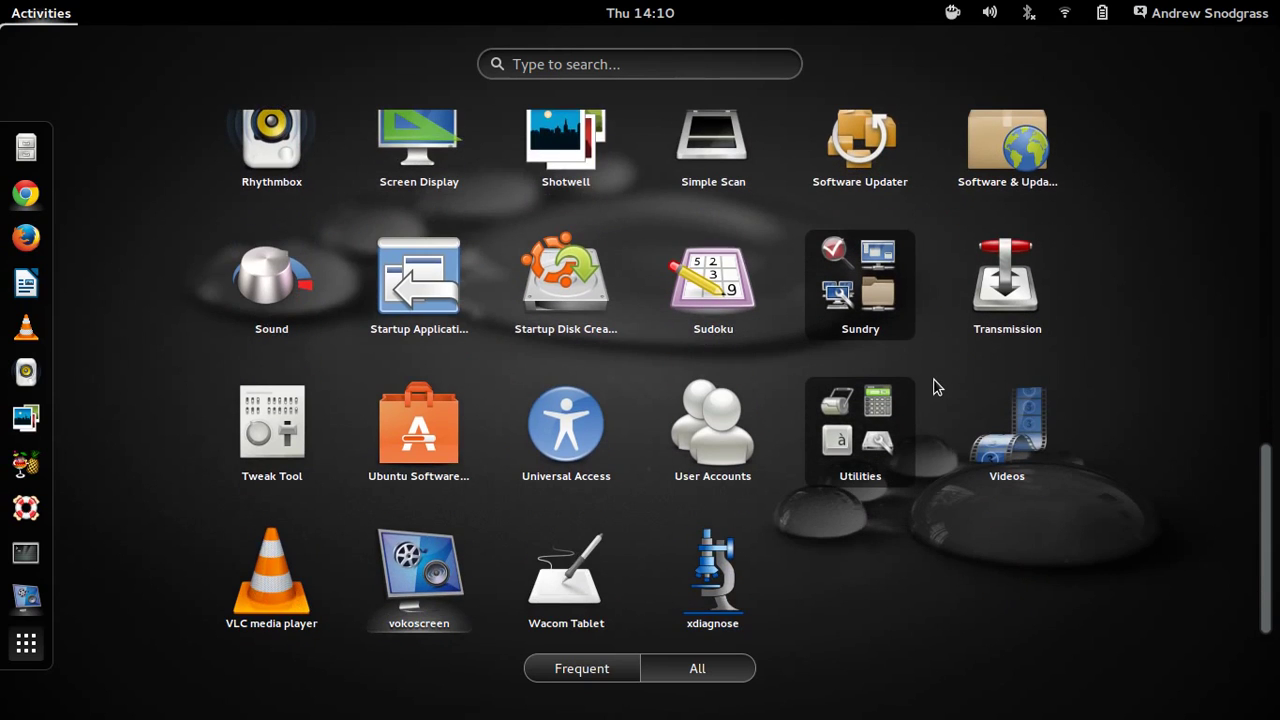
{"action": "left_click", "coordinate": [884, 418]}
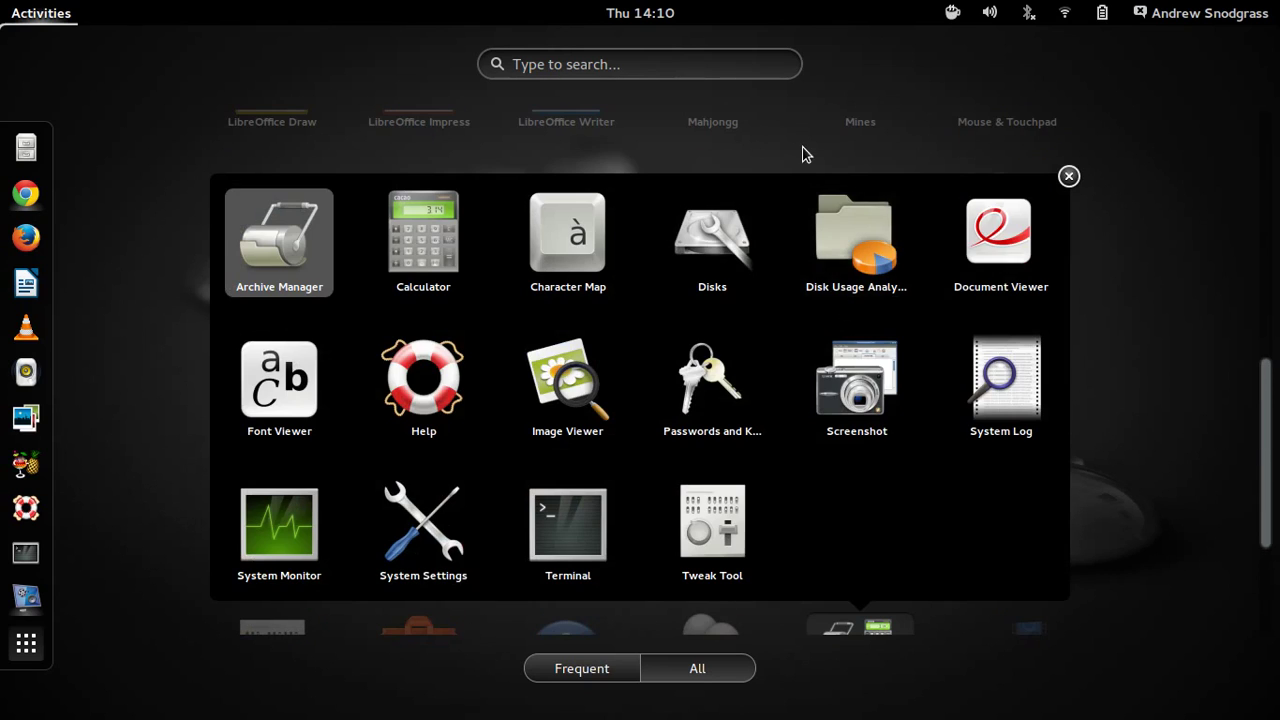
{"action": "left_click", "coordinate": [804, 148]}
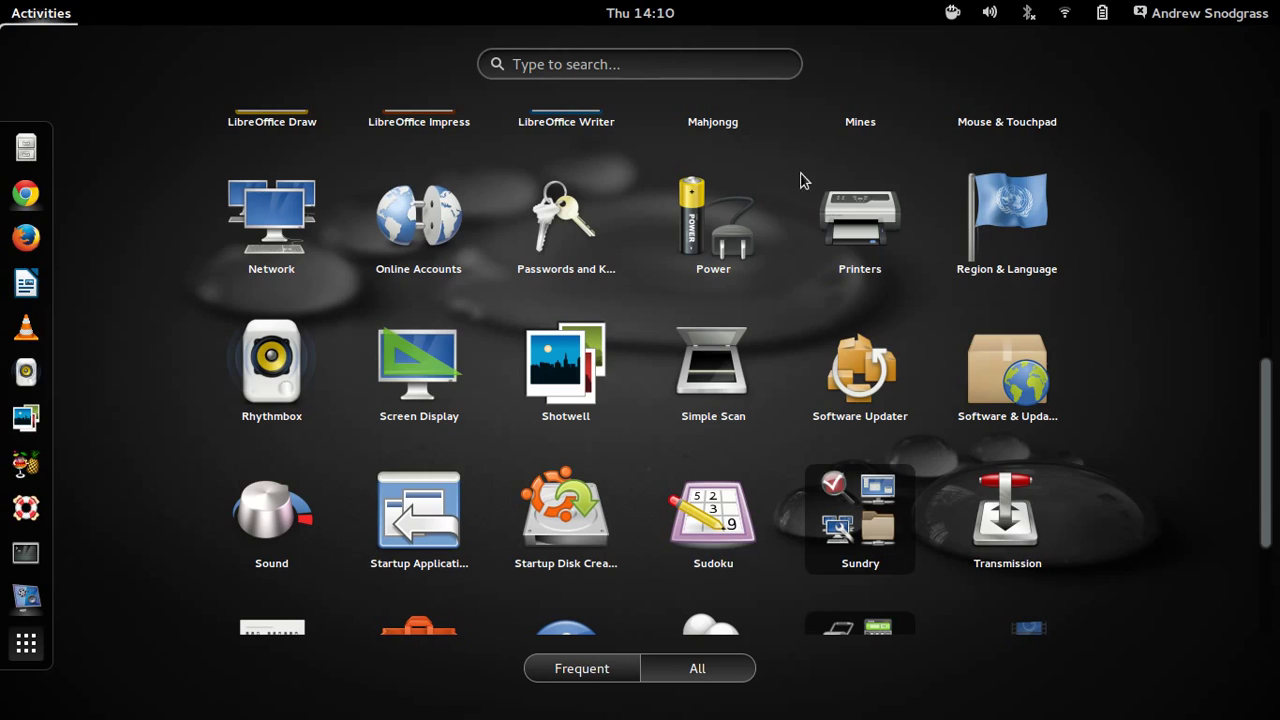
{"action": "scroll", "coordinate": [796, 271], "scroll_direction": "down", "scroll_amount": 2}
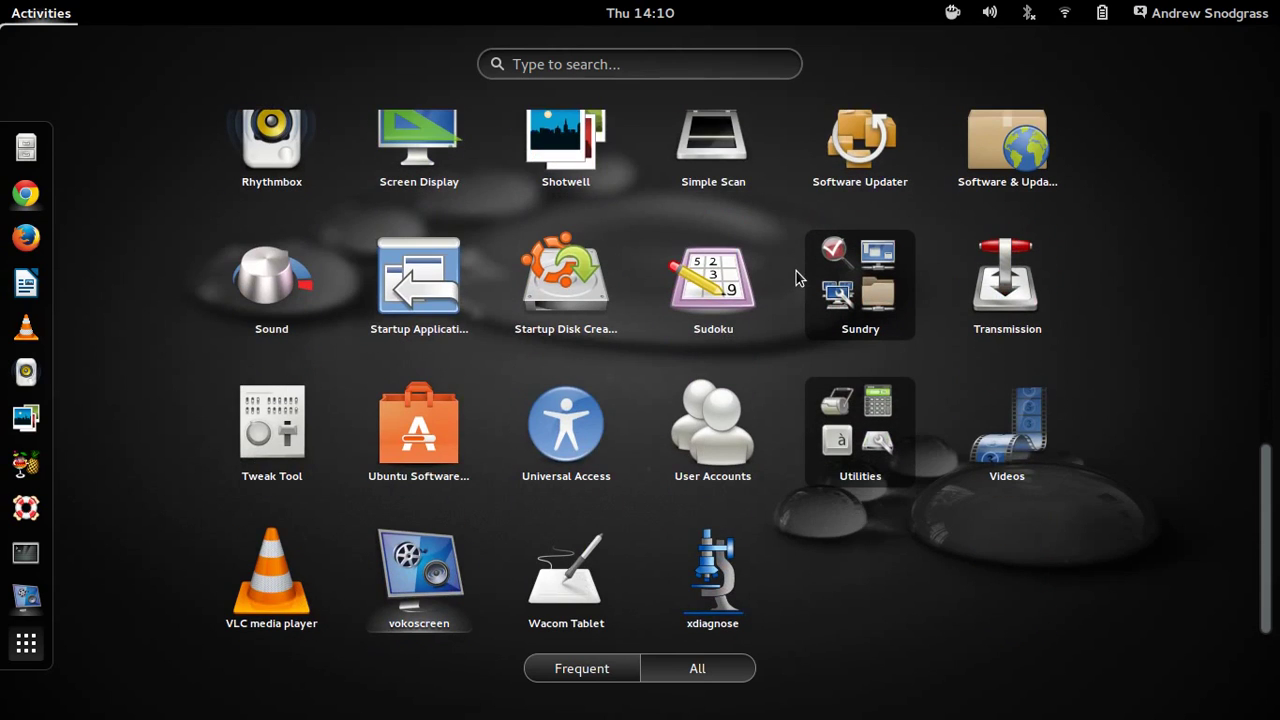
- Search for "detail", open the Details system settings and show the Default Applications section
{"action": "type", "text": "detail"}
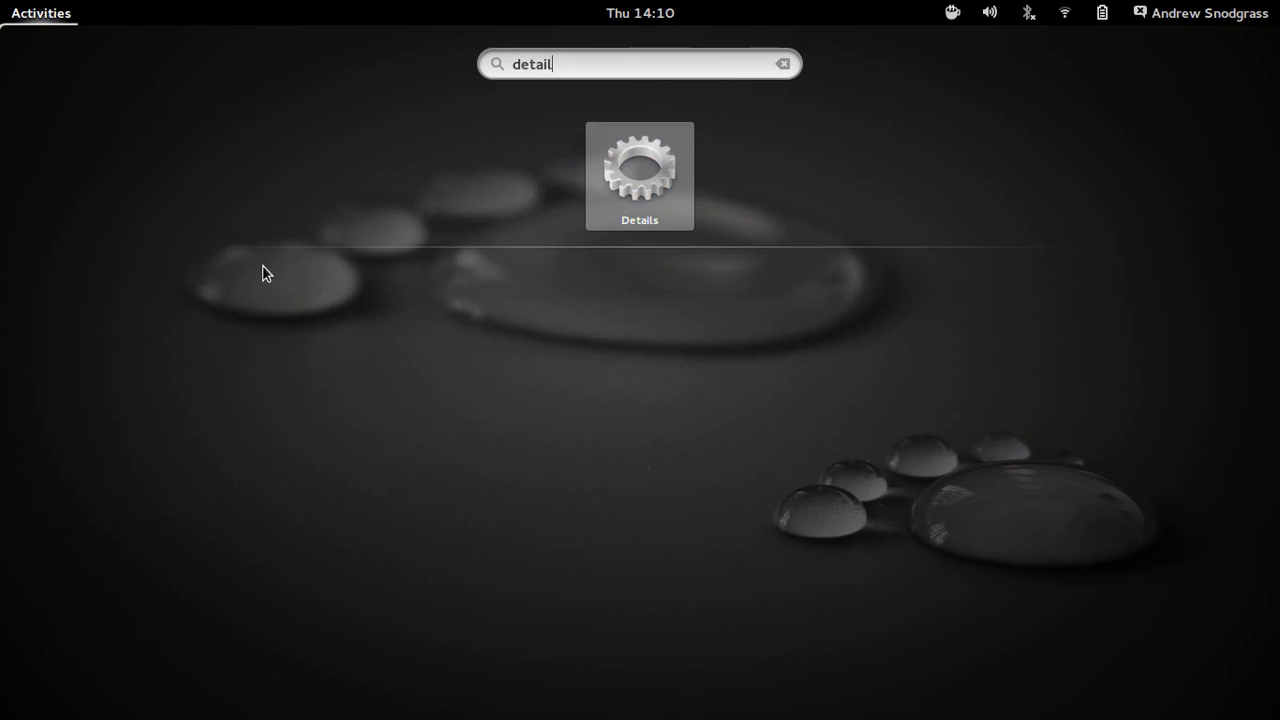
{"action": "key", "text": "Return"}
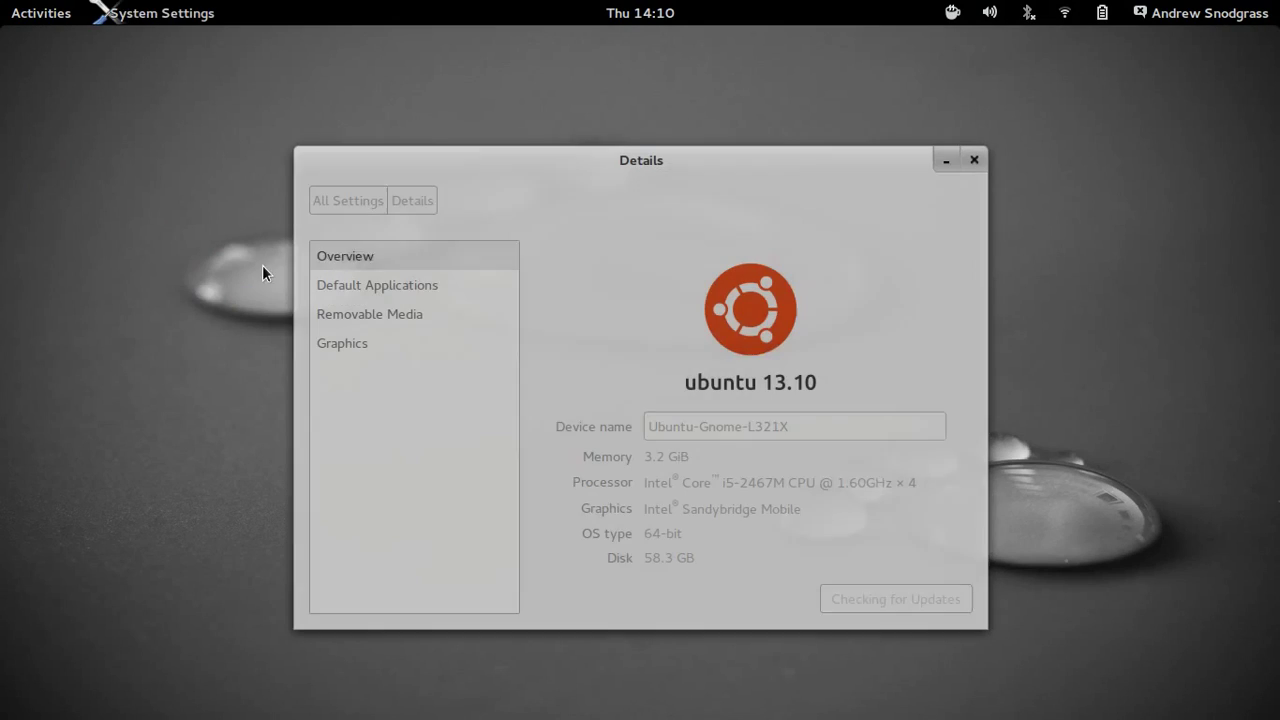
{"action": "left_click", "coordinate": [379, 288]}
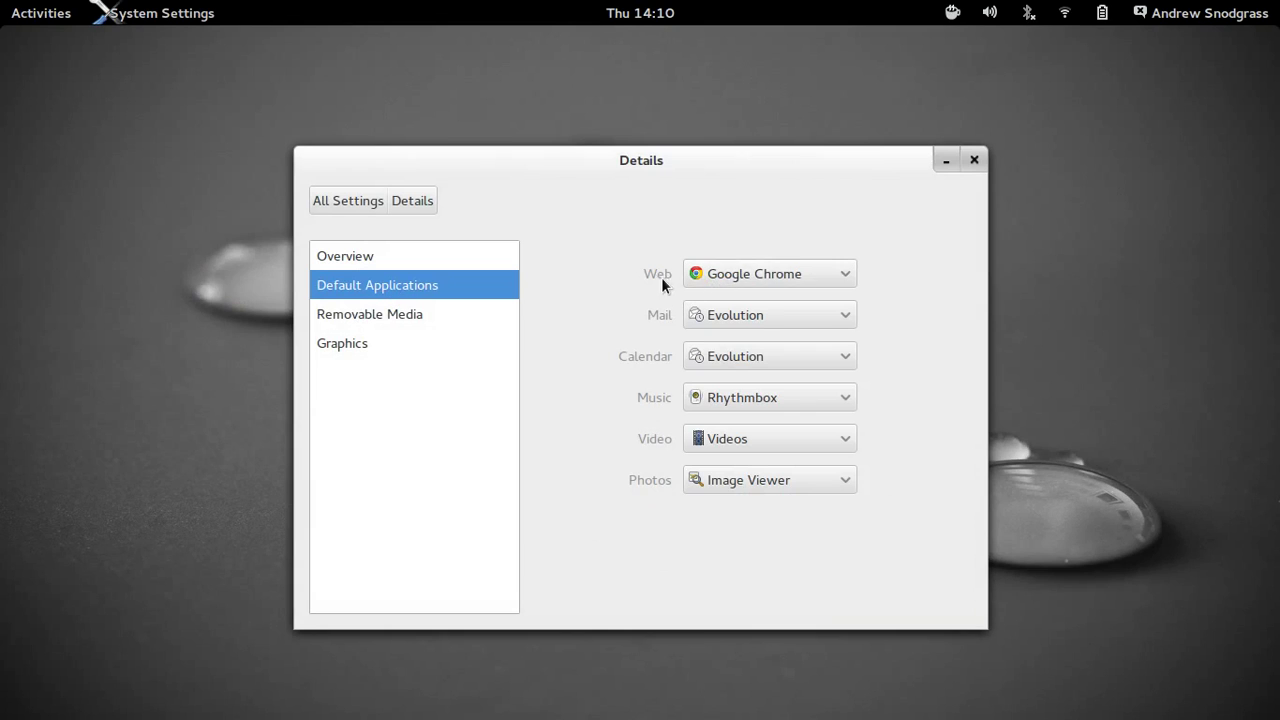
- Check the available default web and music applications, and set the default video application to VLC media player
{"action": "left_click", "coordinate": [700, 274]}
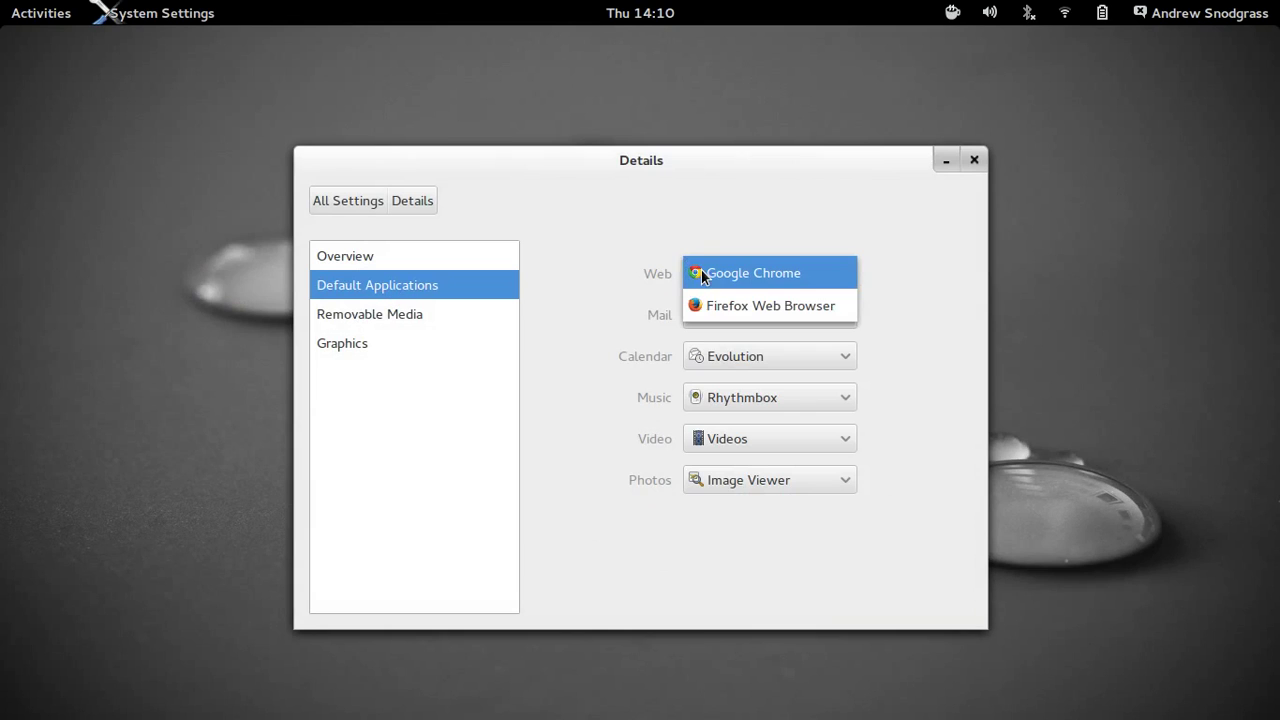
{"action": "left_click", "coordinate": [604, 324]}
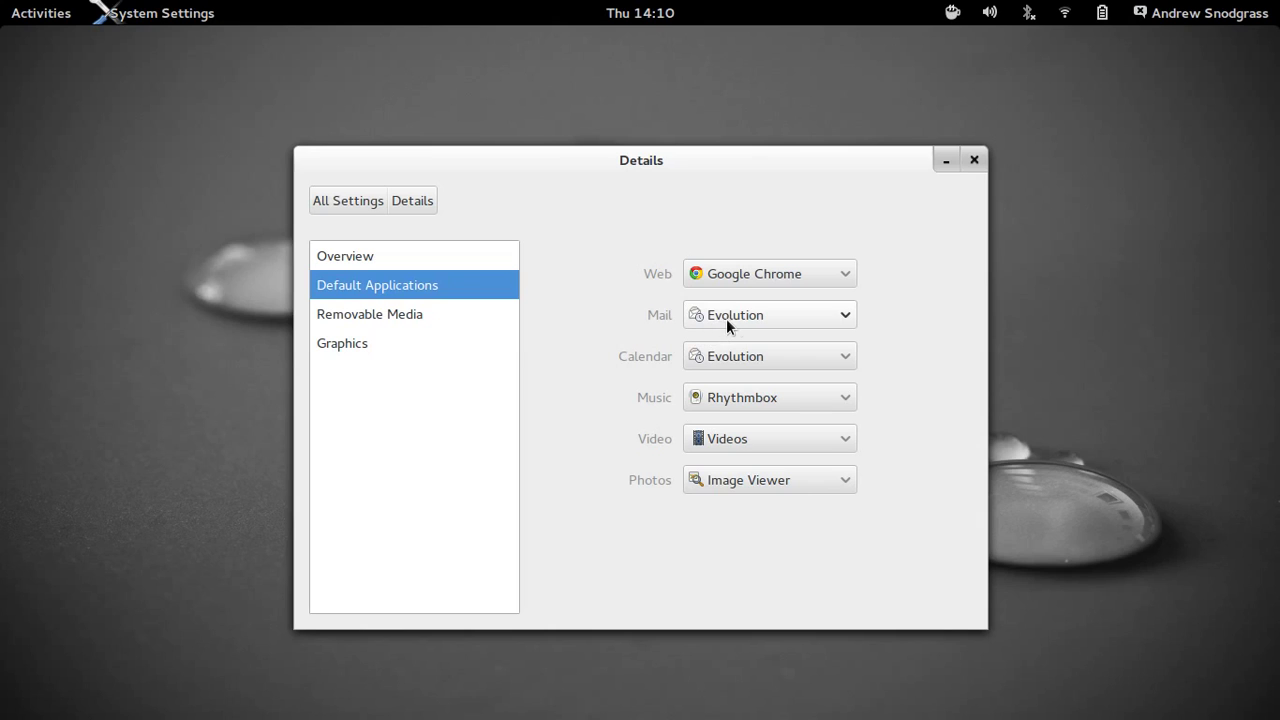
{"action": "left_click", "coordinate": [724, 410]}
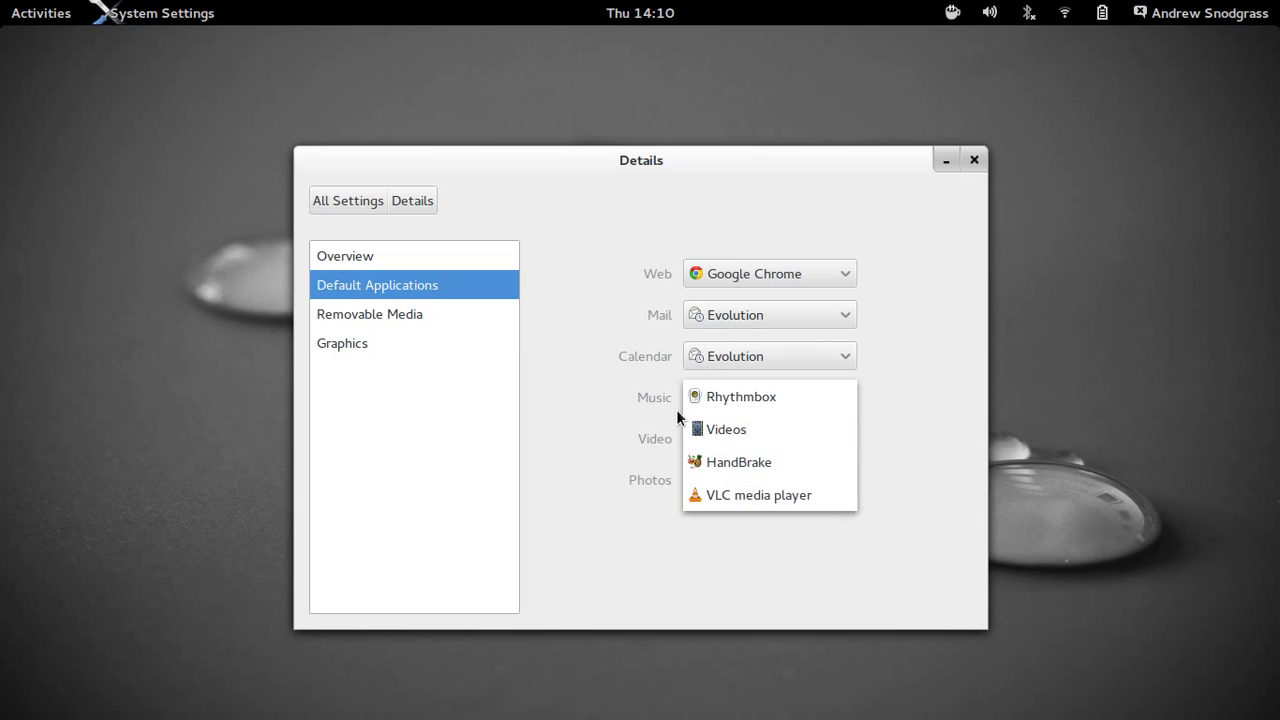
{"action": "left_click", "coordinate": [643, 488]}
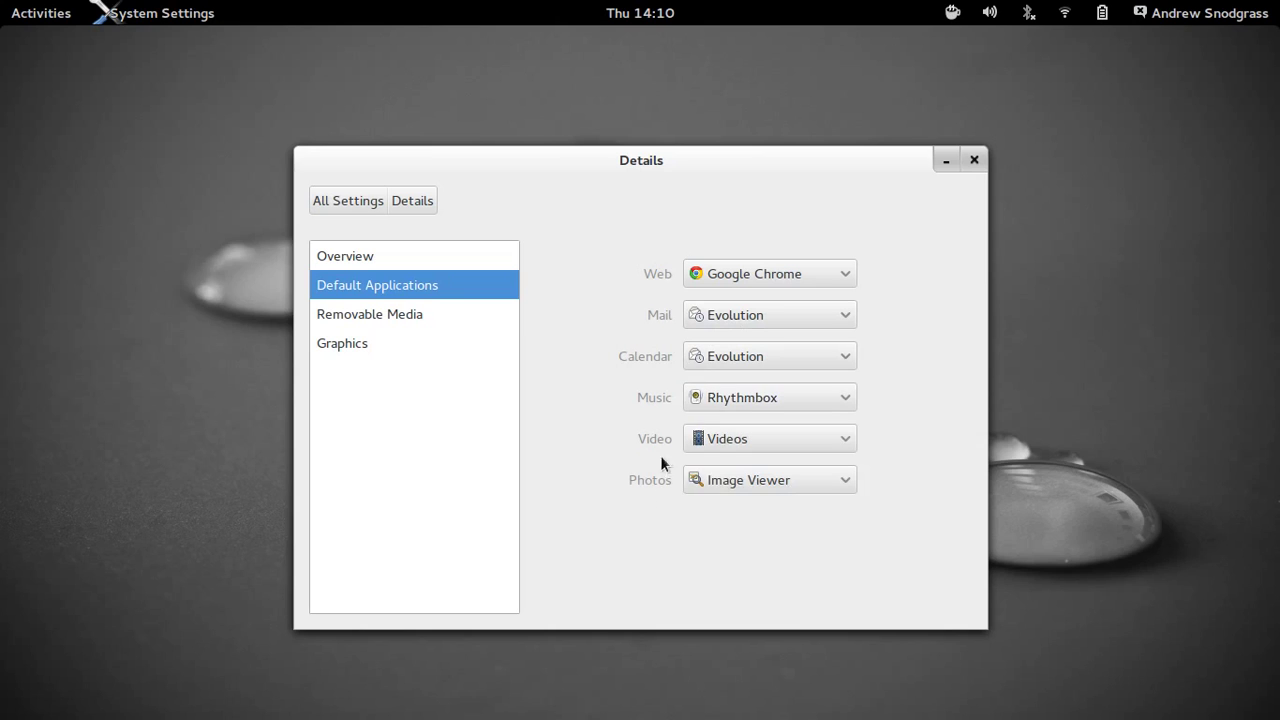
{"action": "left_click", "coordinate": [731, 443]}
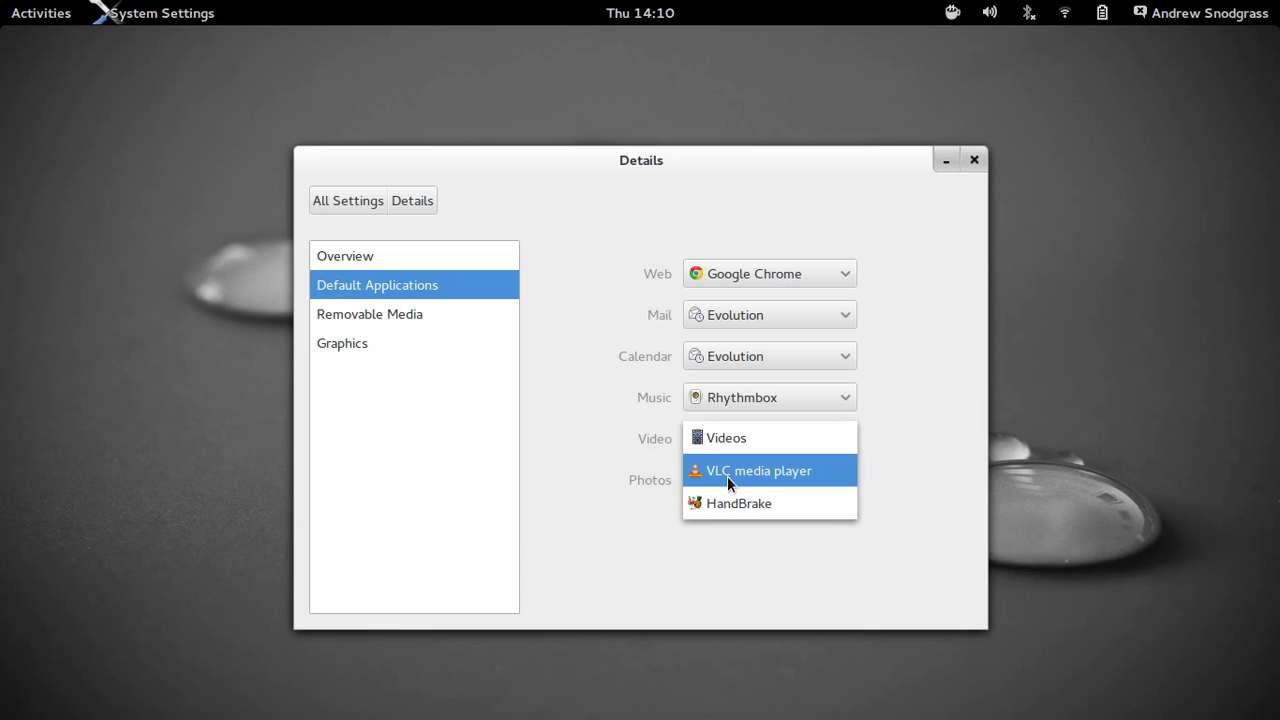
{"action": "left_click", "coordinate": [727, 476]}
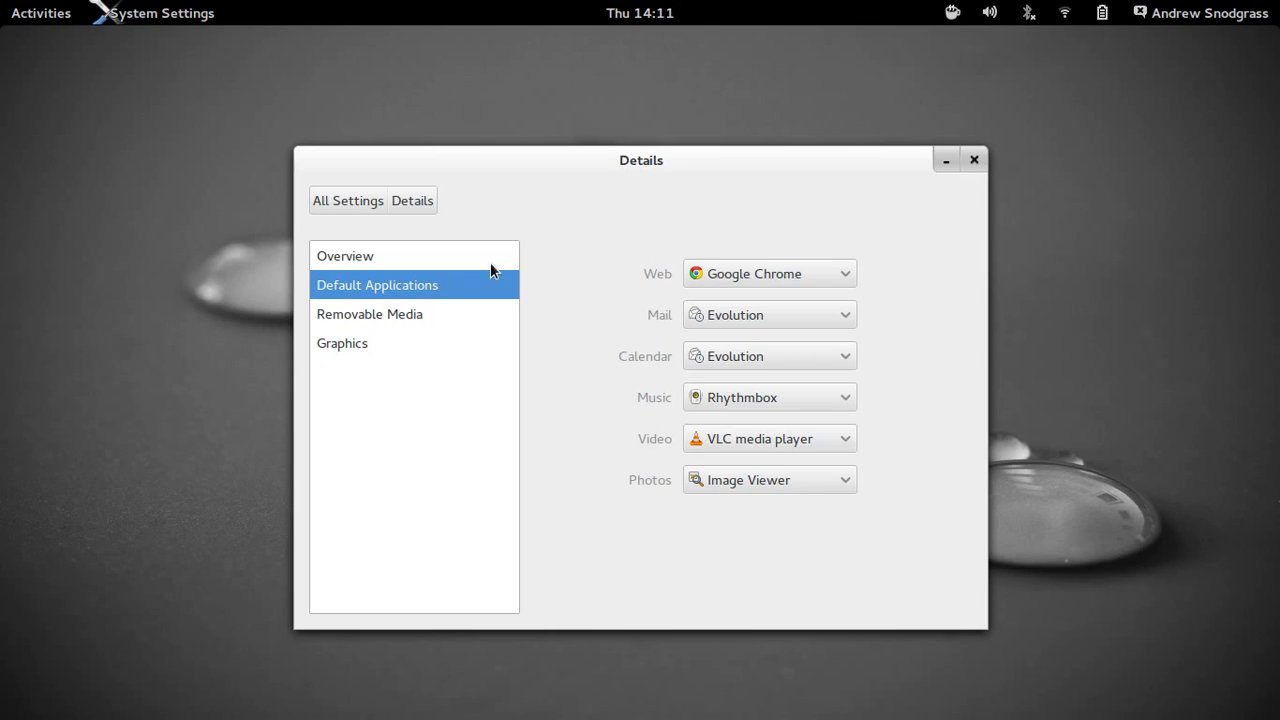
- Look through the Graphics, Removable Media and Default Applications sections, and close the Details window
{"action": "left_click", "coordinate": [343, 340]}
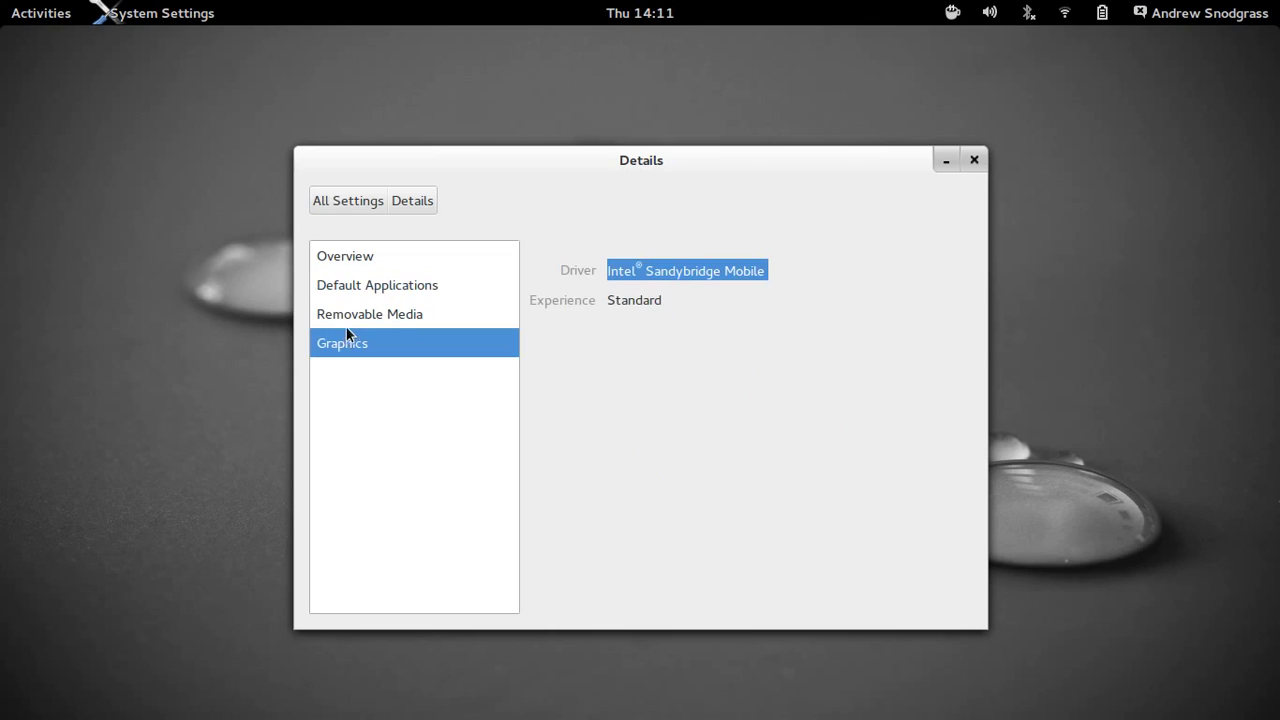
{"action": "left_click", "coordinate": [357, 313]}
{"action": "left_click", "coordinate": [376, 284]}
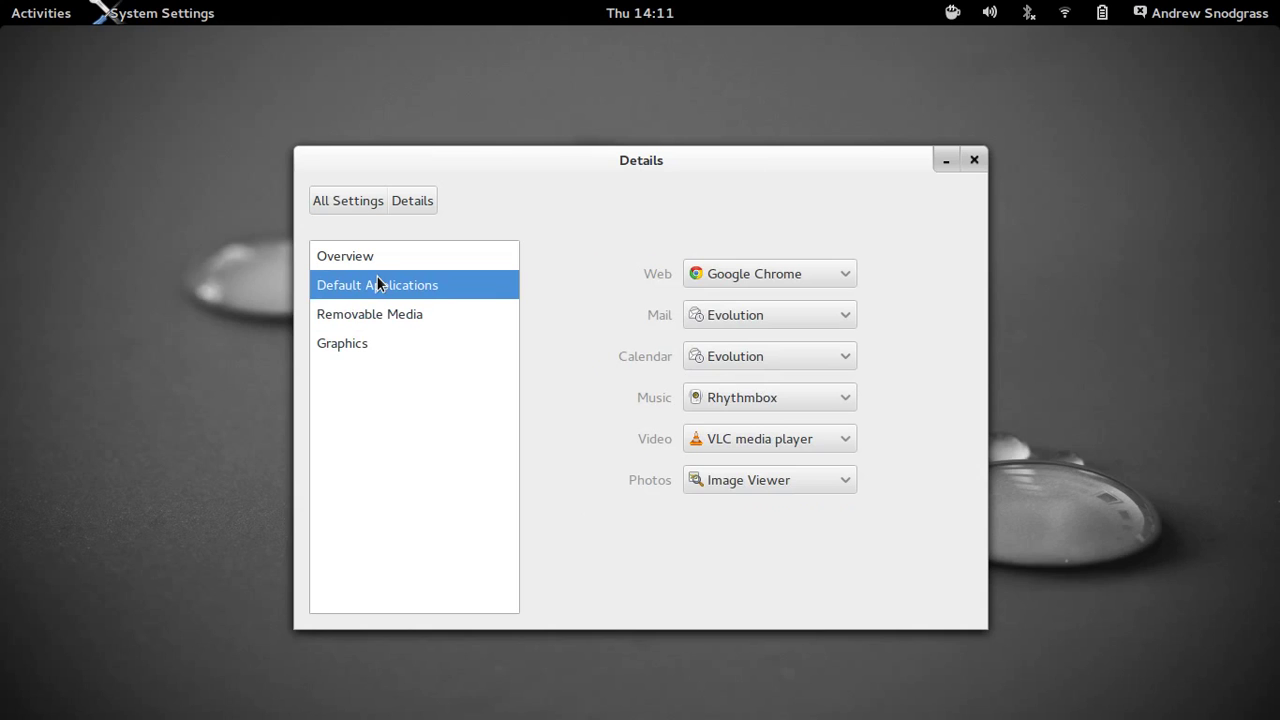
{"action": "key", "text": "alt+F4"}
- Switch back to Google Chrome and show the Linux Deepin website
{"action": "key", "text": "alt+Tab"}
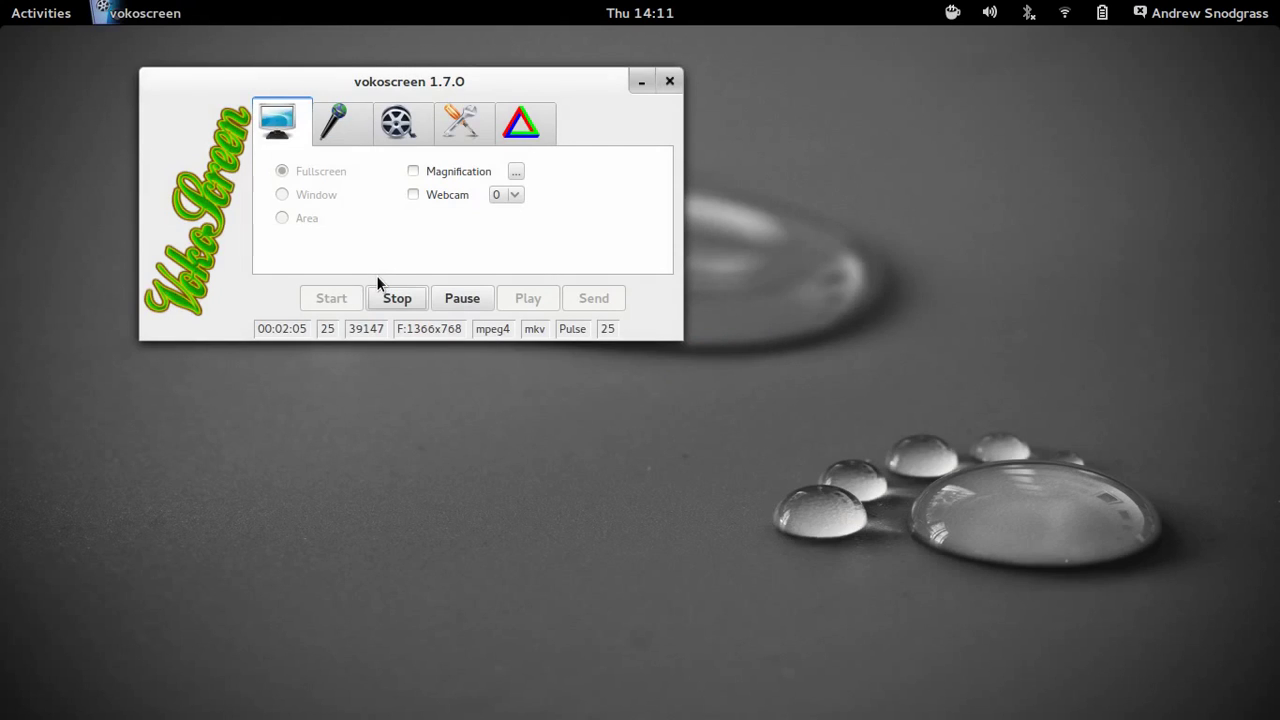
{"action": "key", "text": "alt+Tab"}
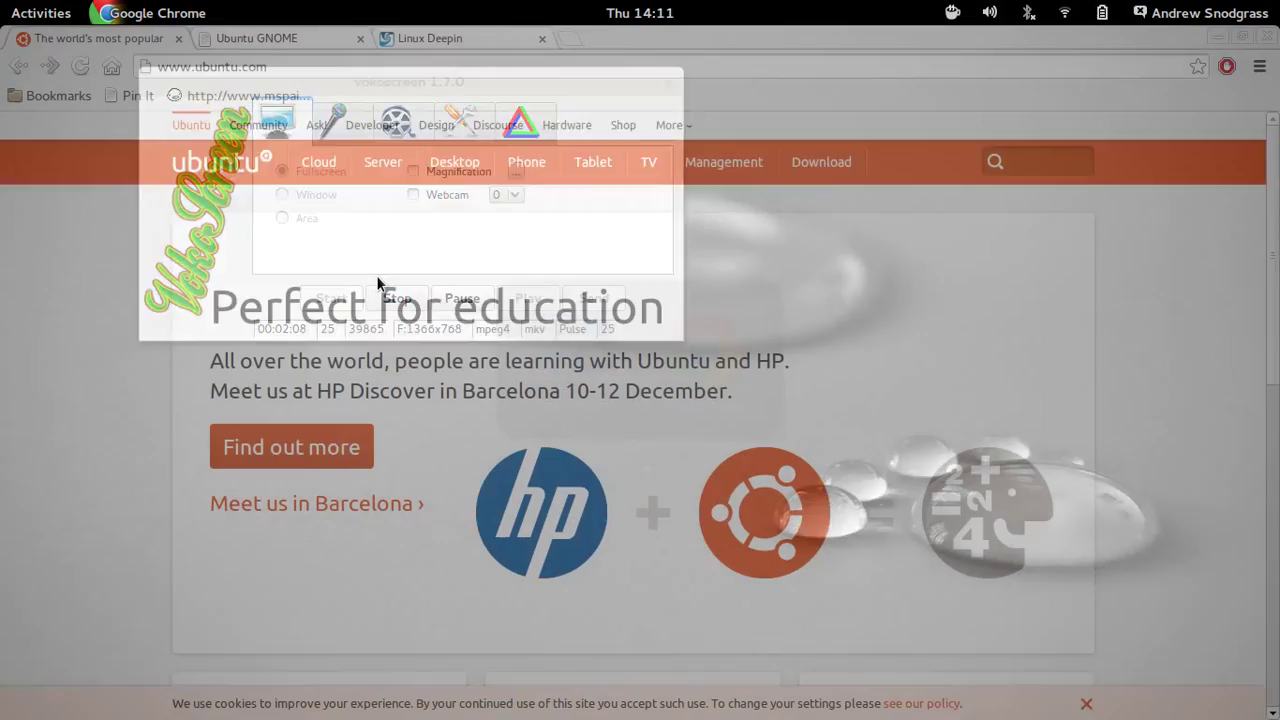
{"action": "left_click", "coordinate": [463, 37]}
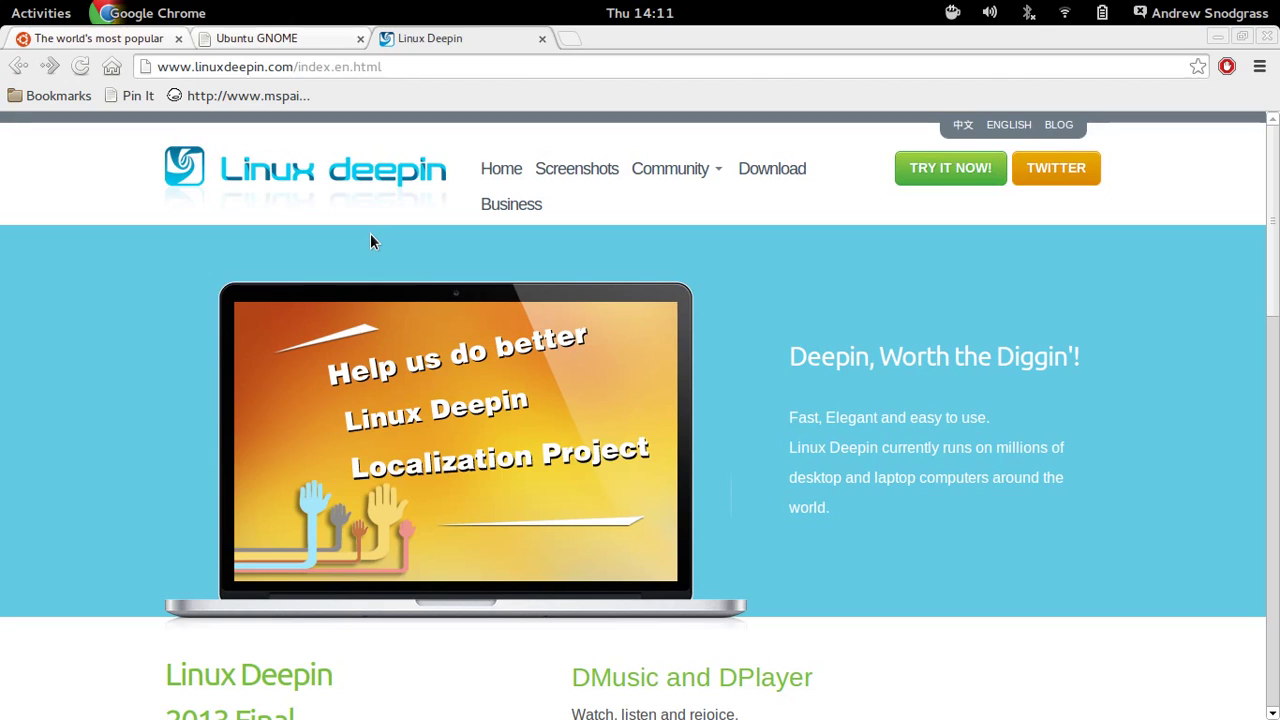
- Look over the Linux Deepin home page and return to its beginning
{"action": "scroll", "coordinate": [68, 368], "scroll_direction": "down", "scroll_amount": 4}
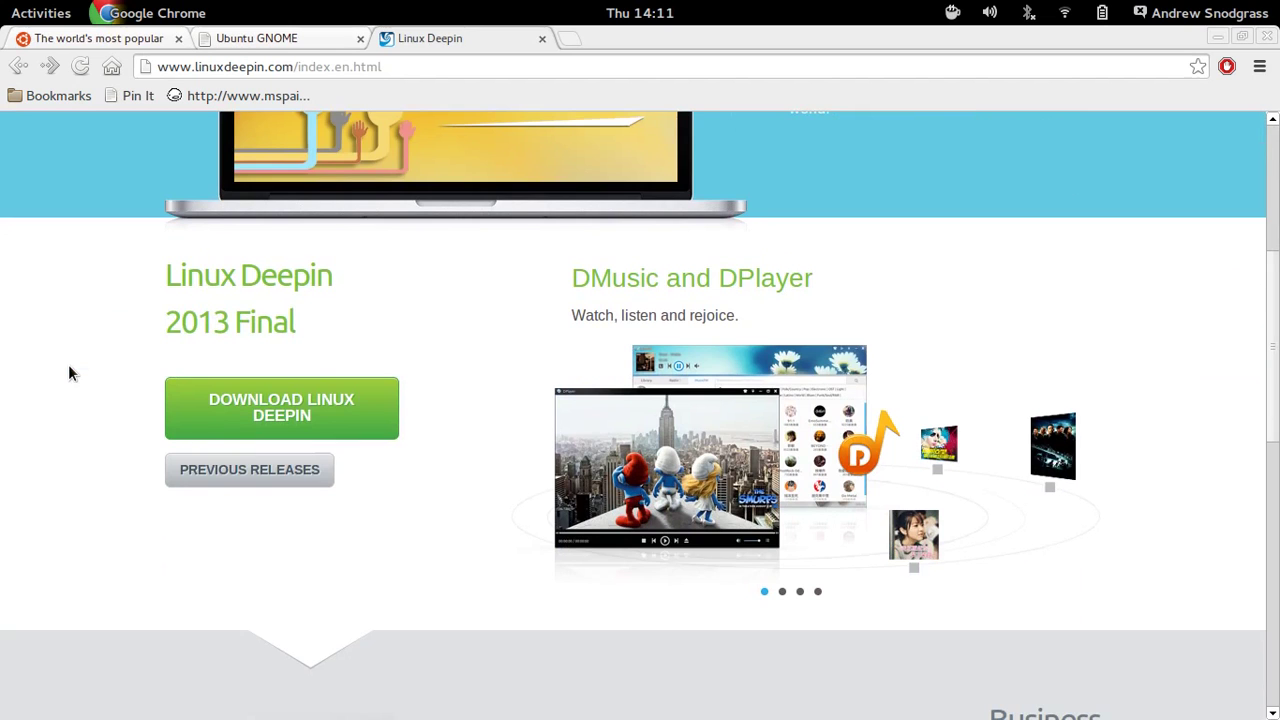
{"action": "scroll", "coordinate": [69, 373], "scroll_direction": "up", "scroll_amount": 4}
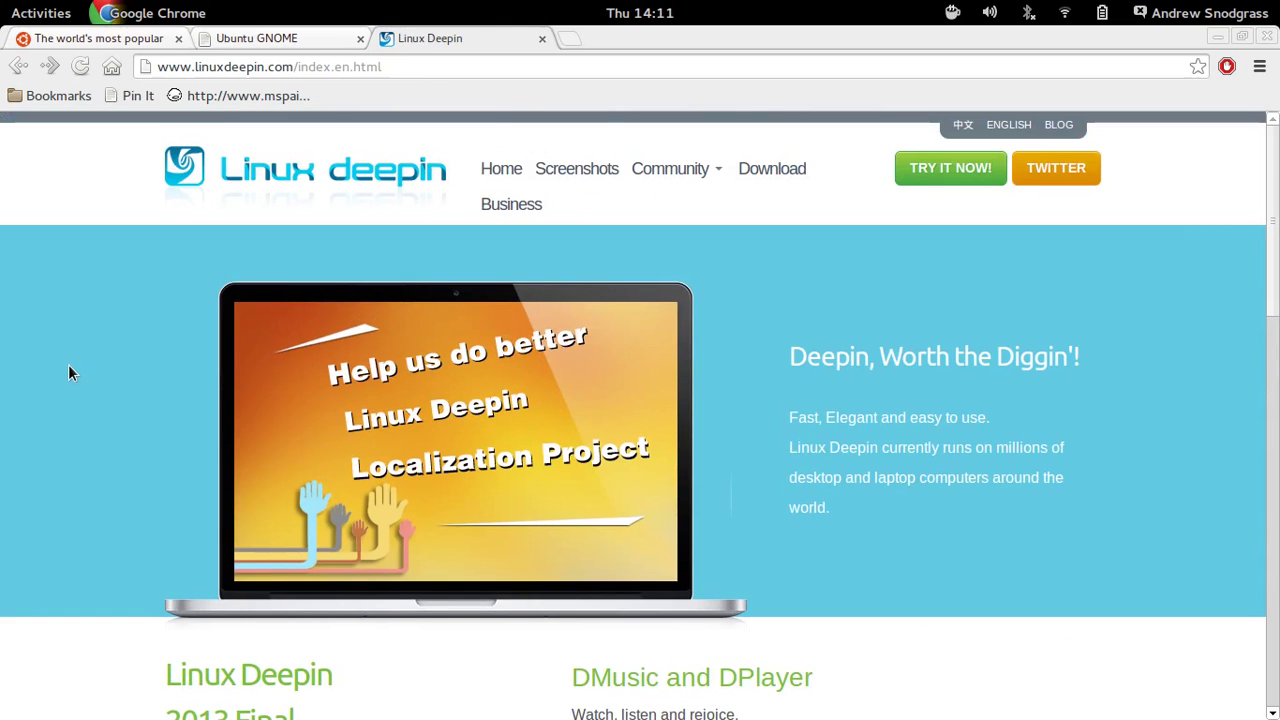
{"action": "right_click", "coordinate": [135, 338]}
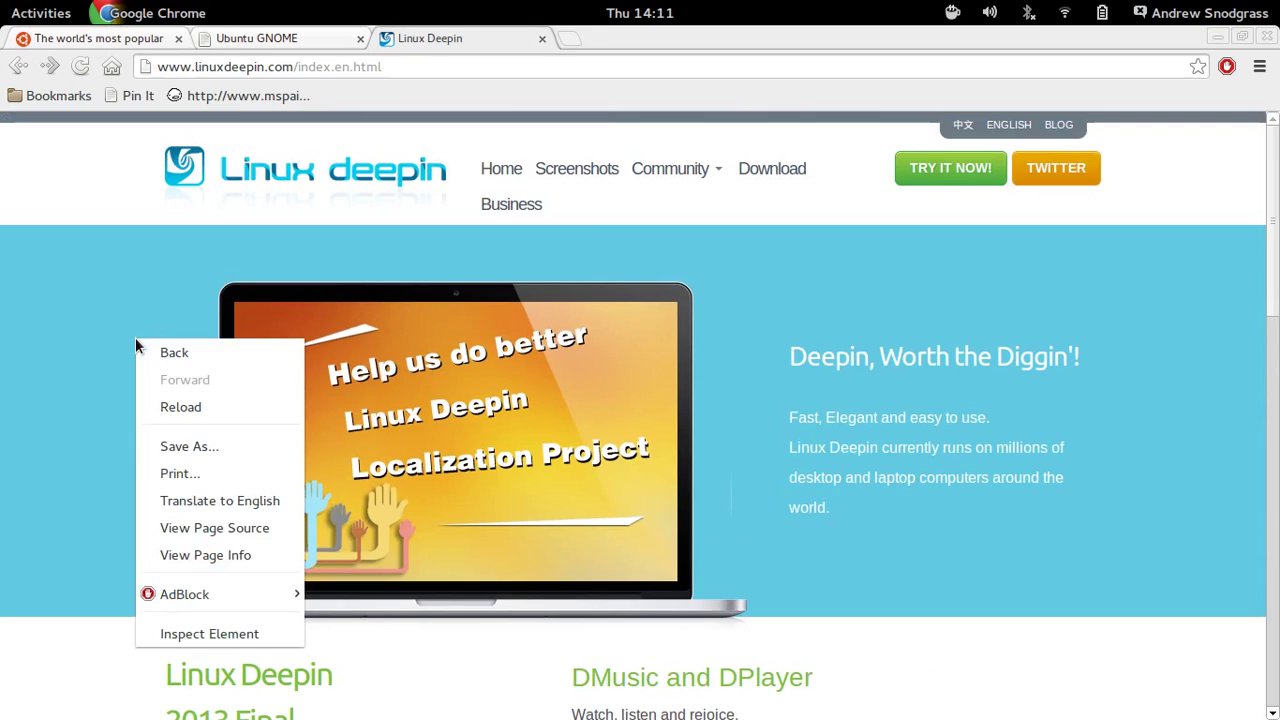
{"action": "left_click", "coordinate": [84, 430]}
{"action": "right_click", "coordinate": [87, 454]}
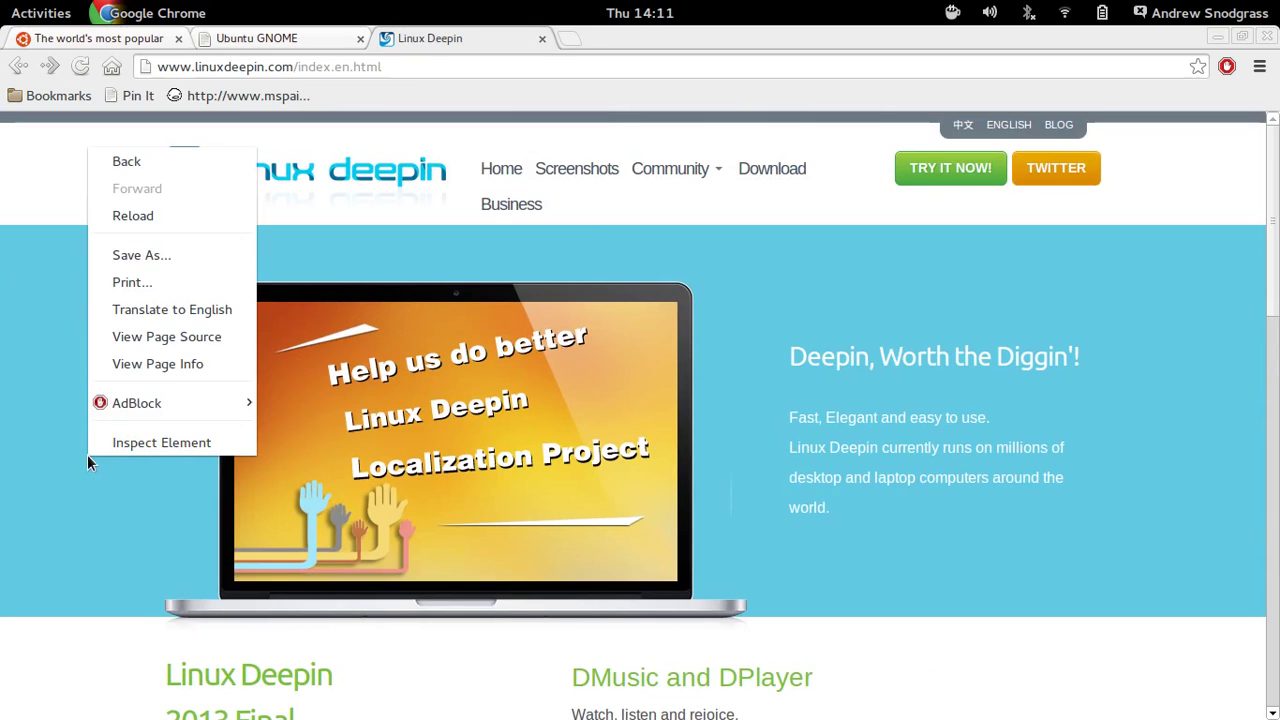
{"action": "left_click", "coordinate": [29, 197]}
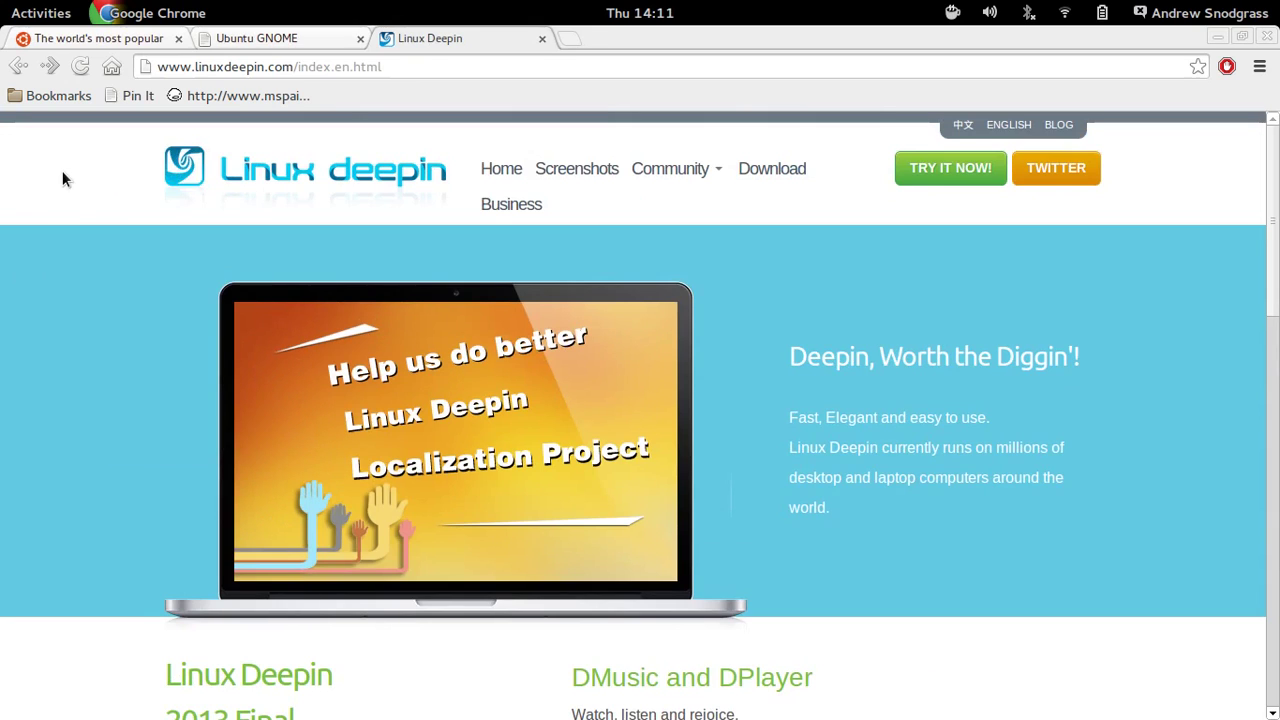
{"action": "right_click", "coordinate": [63, 177]}
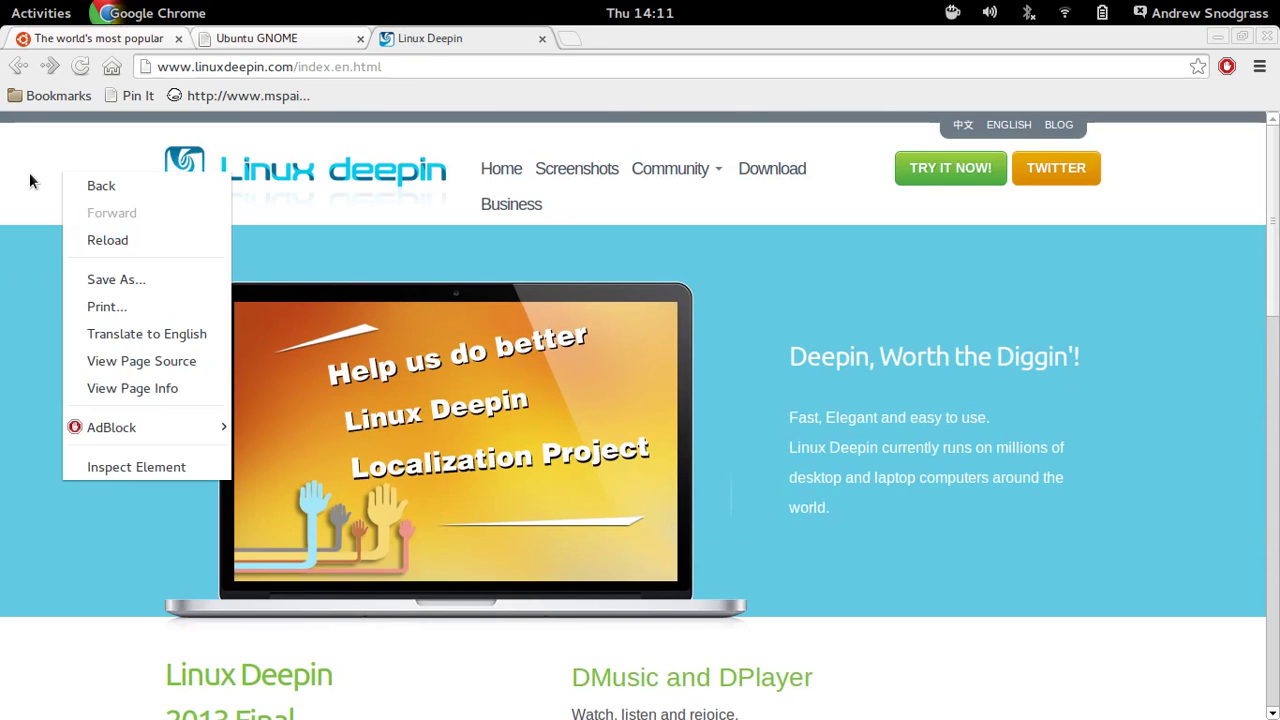
{"action": "left_click", "coordinate": [29, 174]}
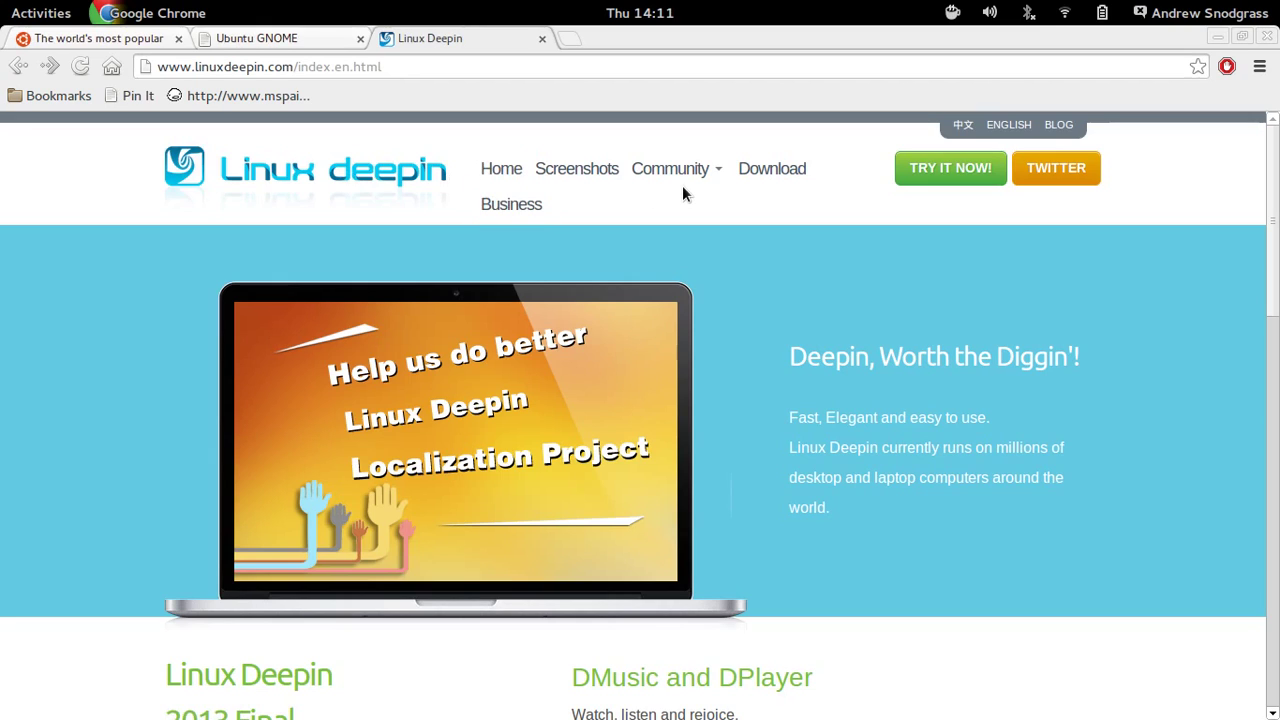
- Open the Screenshots page of the Linux Deepin website and look through its desktop pictures
{"action": "left_click", "coordinate": [591, 172]}
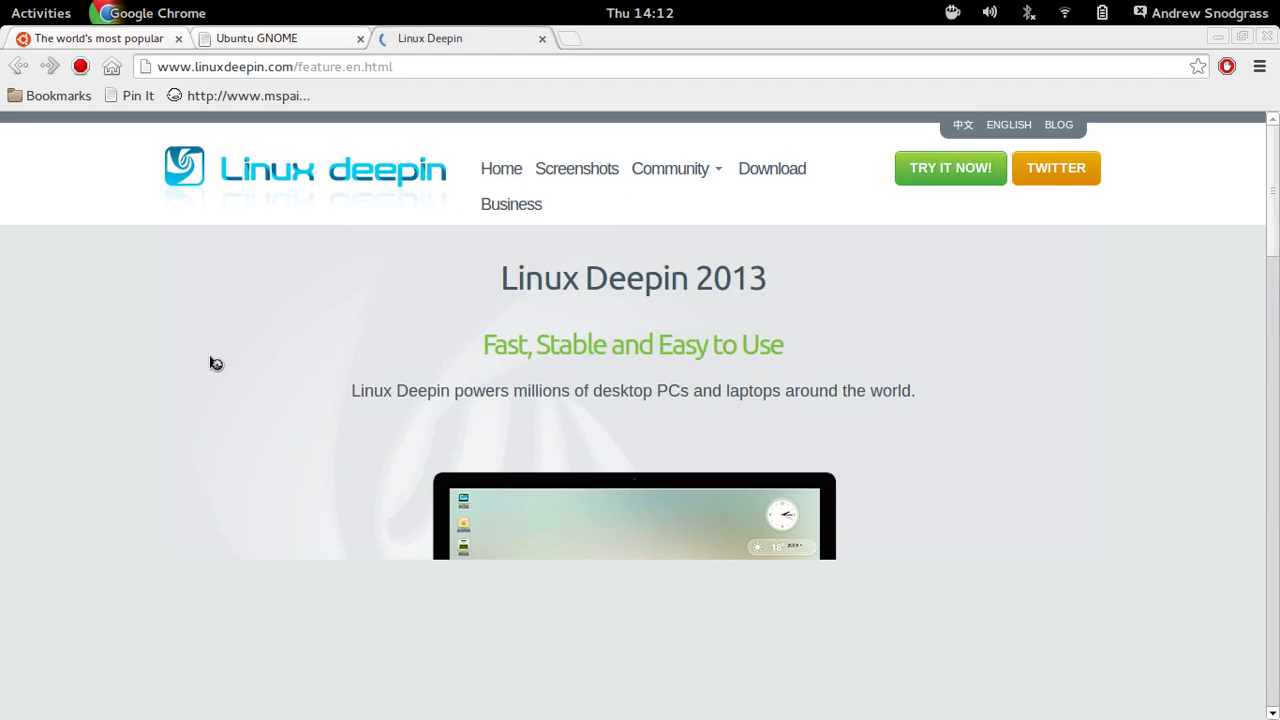
{"action": "scroll", "coordinate": [210, 363], "scroll_direction": "down", "scroll_amount": 4}
{"action": "scroll", "coordinate": [318, 352], "scroll_direction": "down", "scroll_amount": 1}
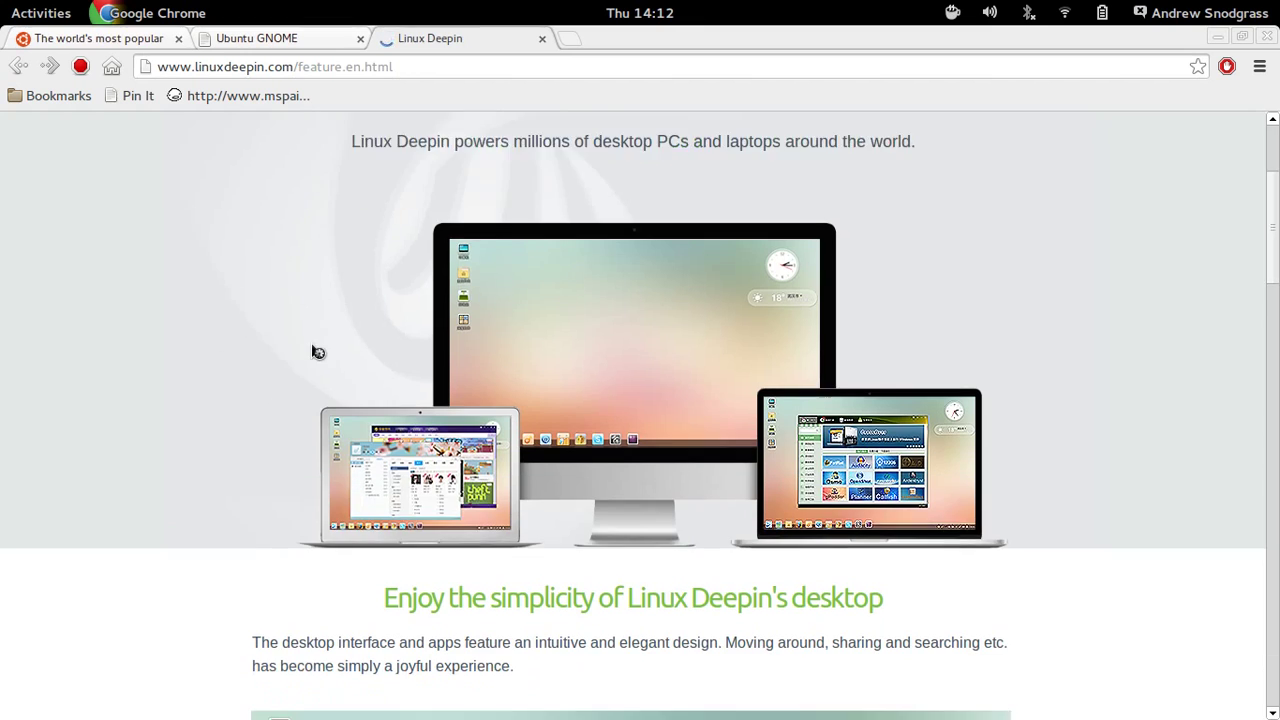
{"action": "scroll", "coordinate": [318, 352], "scroll_direction": "down", "scroll_amount": 12}
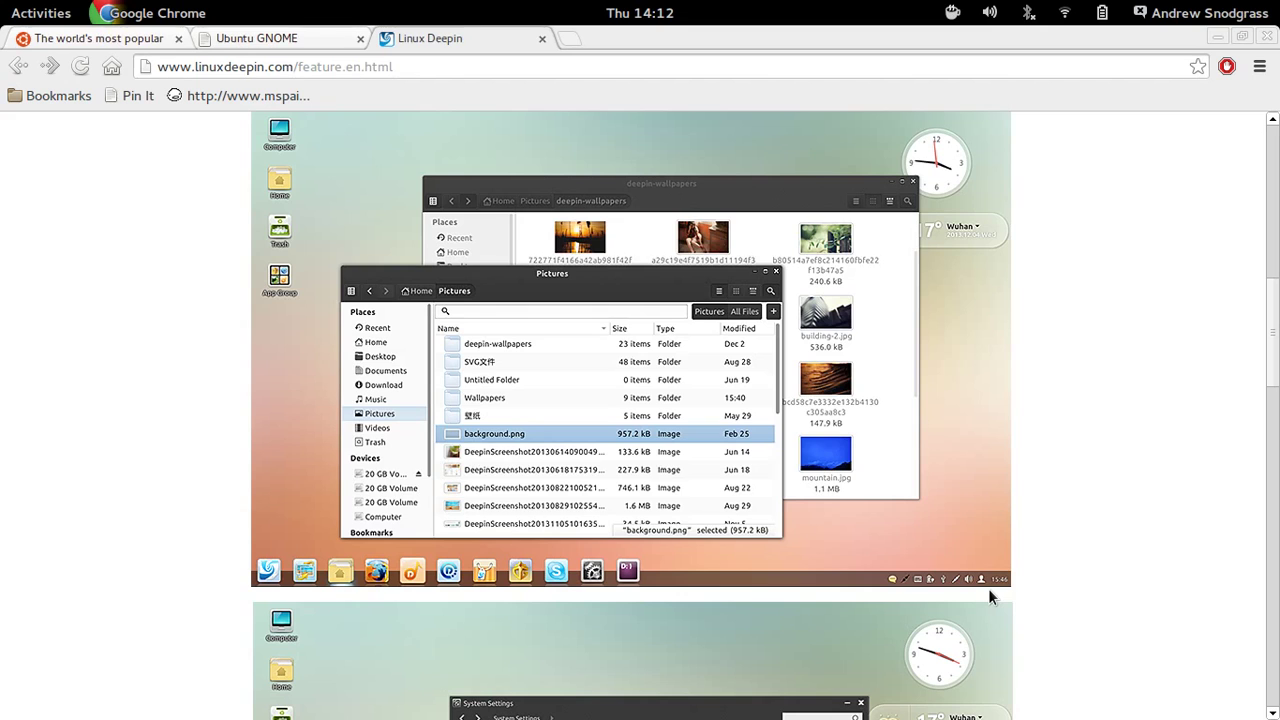
- Close the Linux Deepin page and look over the news on the Ubuntu GNOME home page
{"action": "key", "text": "ctrl+w"}
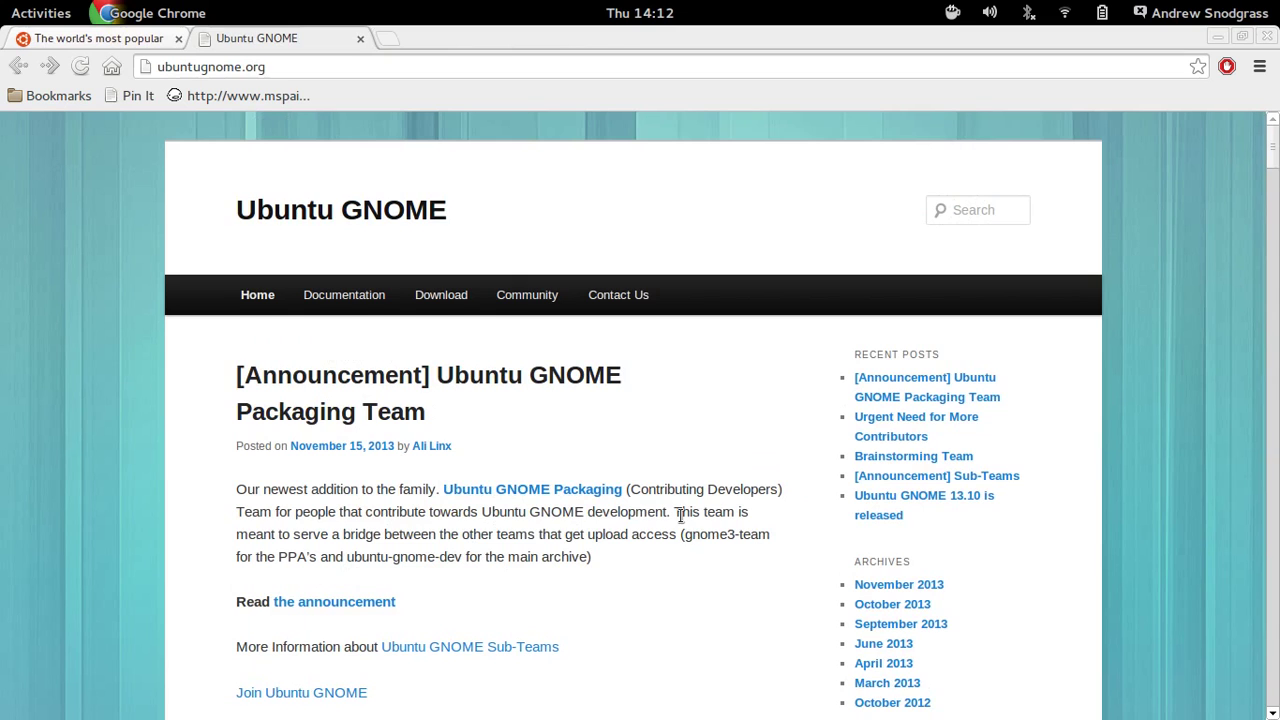
{"action": "scroll", "coordinate": [680, 515], "scroll_direction": "down", "scroll_amount": 2}
{"action": "scroll", "coordinate": [678, 521], "scroll_direction": "down", "scroll_amount": 1}
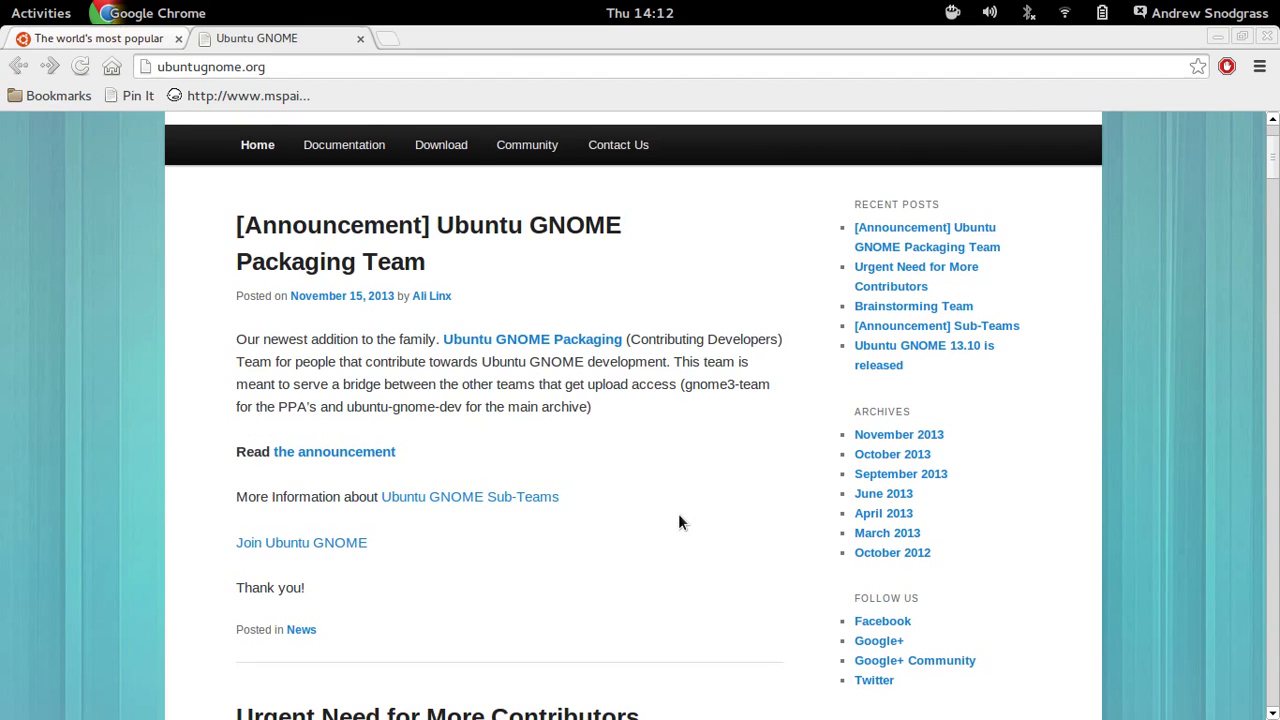
{"action": "scroll", "coordinate": [678, 521], "scroll_direction": "up", "scroll_amount": 3}
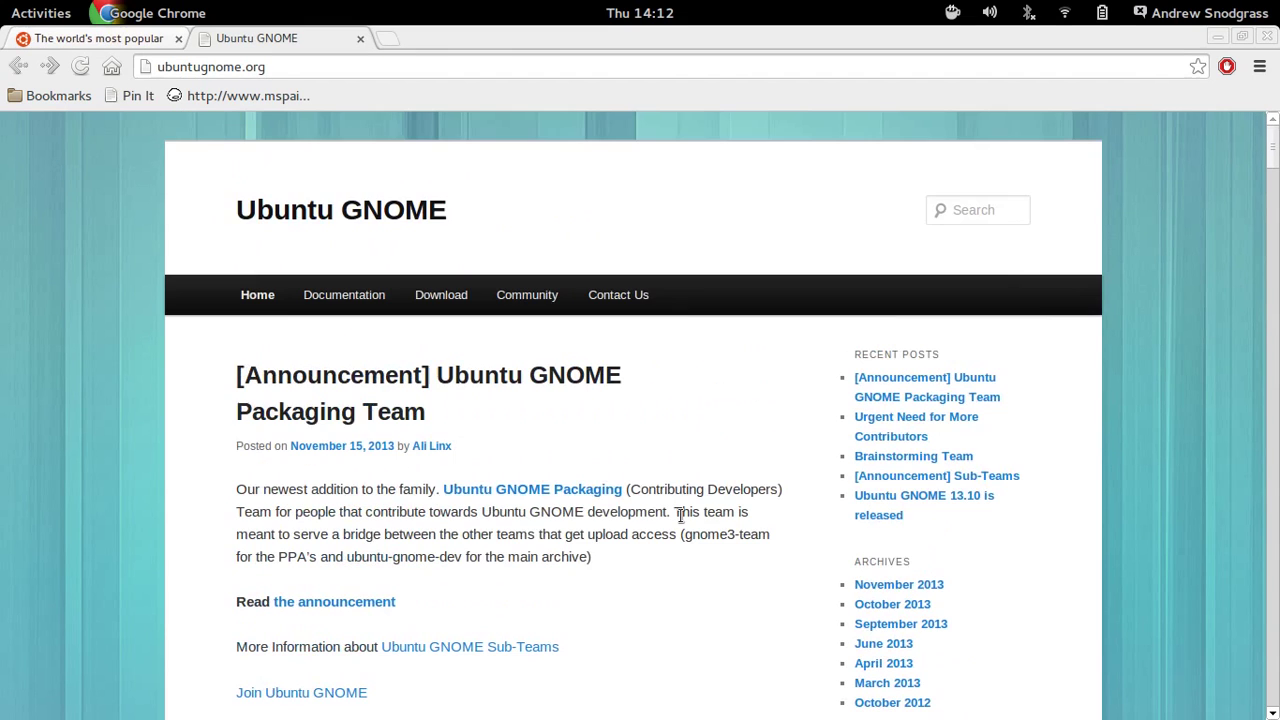
- Close the Ubuntu GNOME page and then the whole browser window
{"action": "left_click", "coordinate": [360, 39]}
{"action": "mouse_move", "coordinate": [782, 168]}
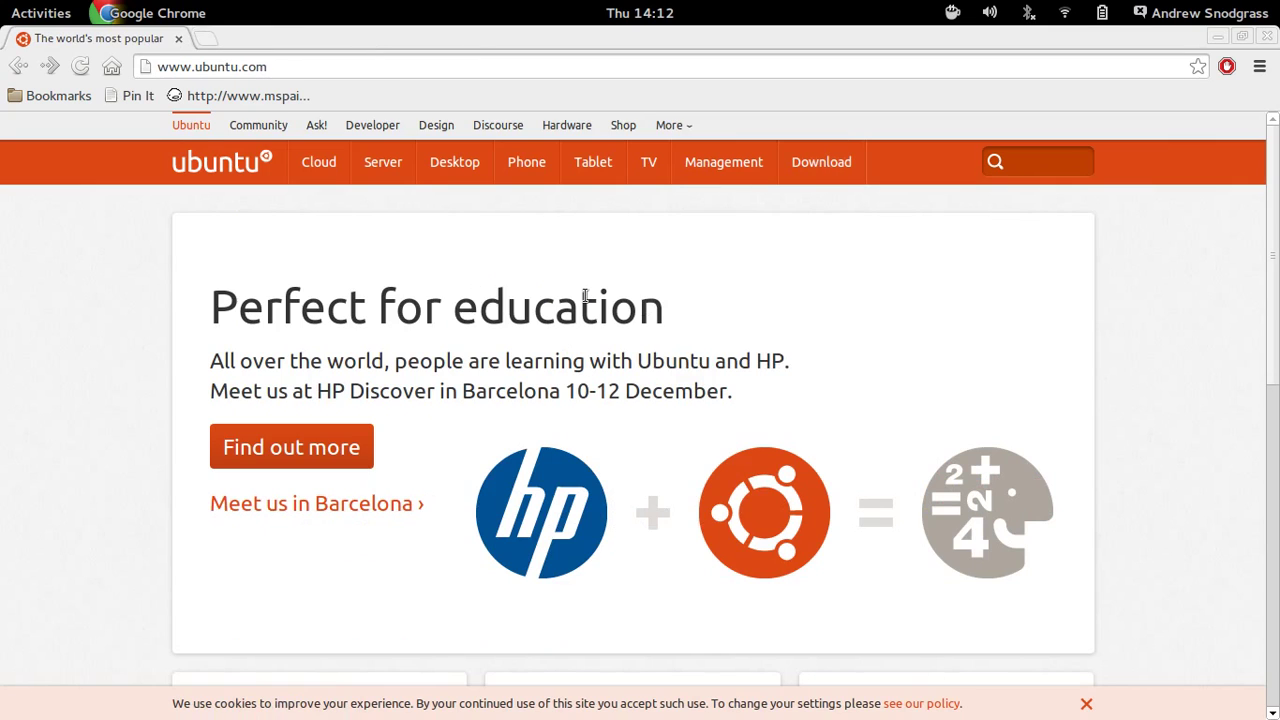
{"action": "left_click", "coordinate": [1267, 36]}
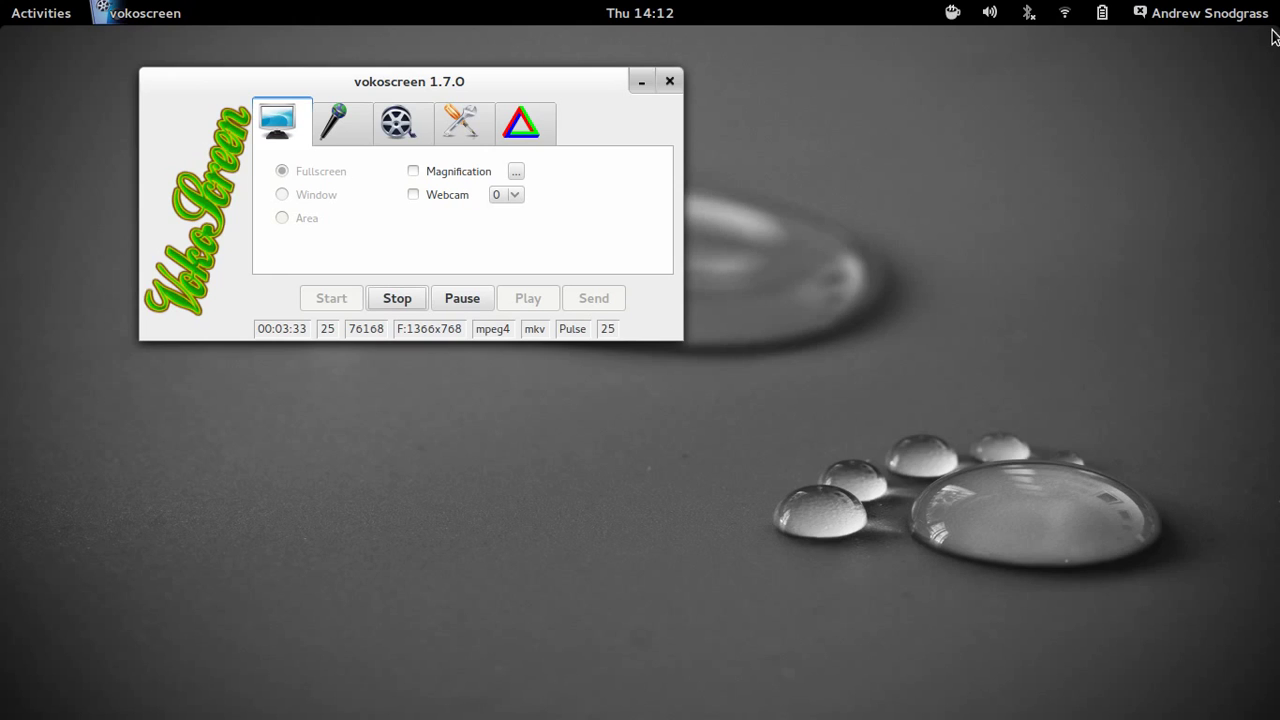
- Minimize the vokoscreen window, search for "tw" and open Tweak Tool
{"action": "left_click", "coordinate": [640, 71]}
{"action": "key", "text": "super"}
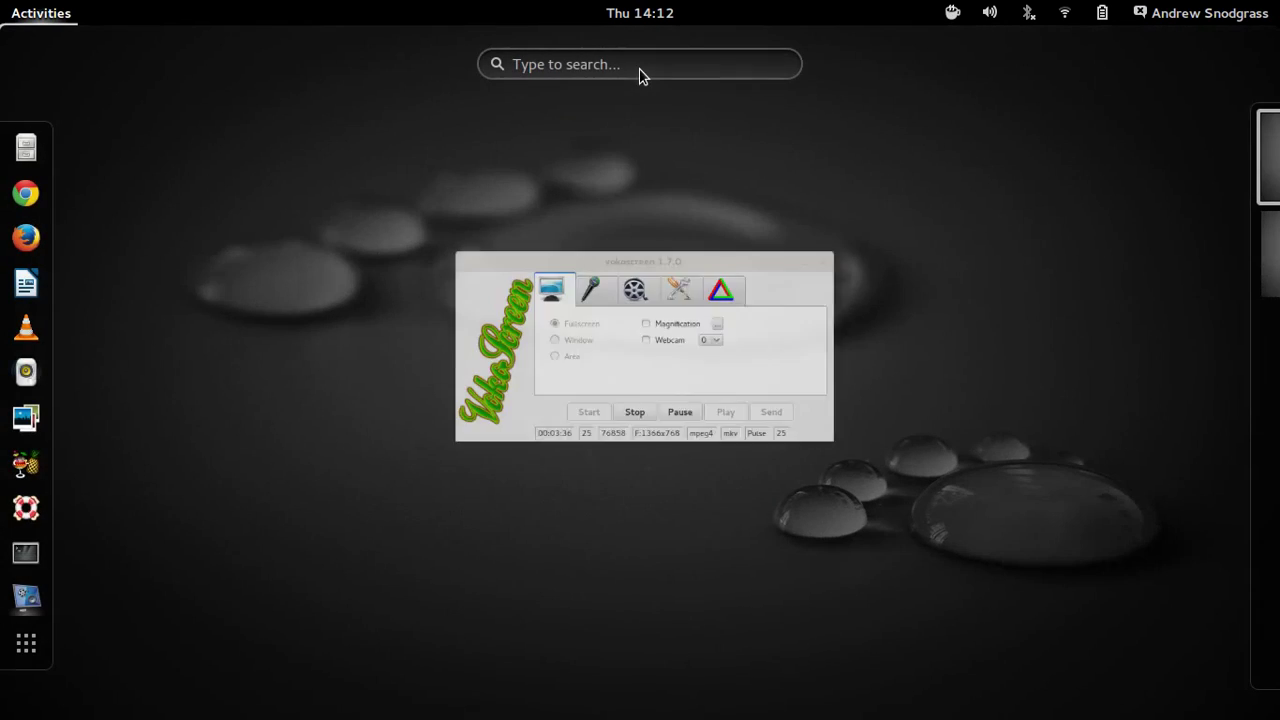
{"action": "type", "text": "tw"}
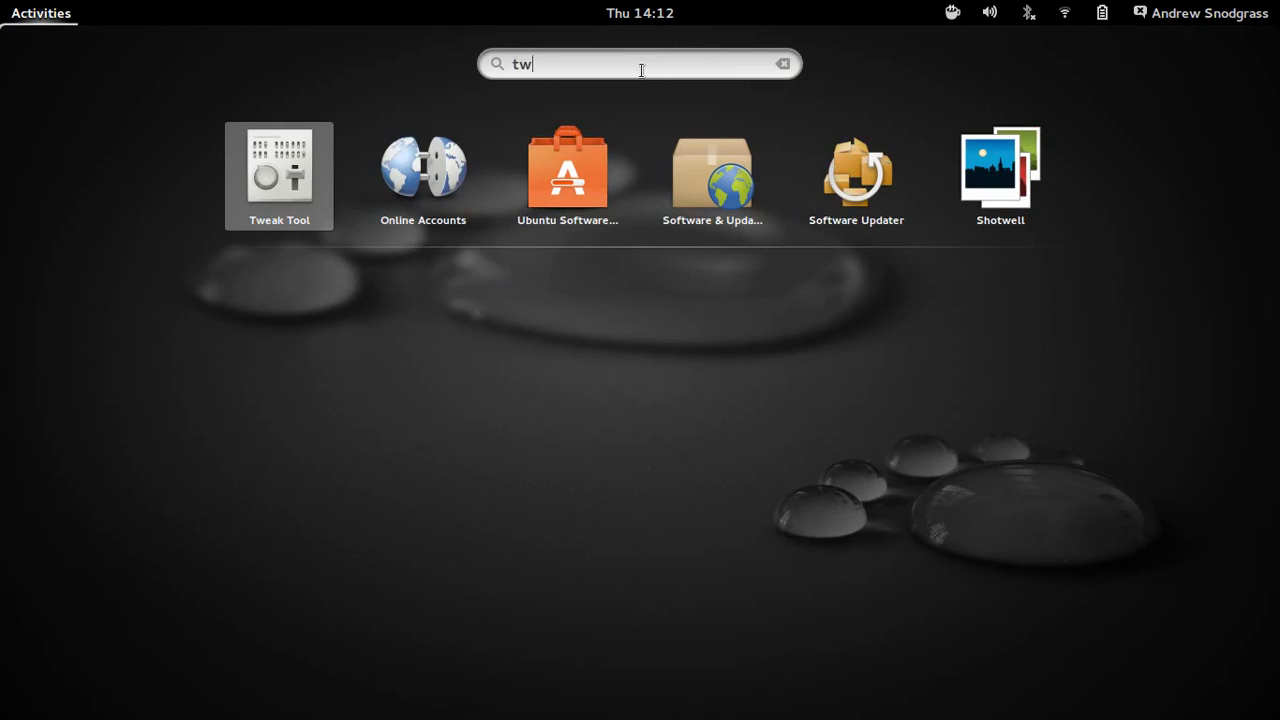
{"action": "left_click", "coordinate": [278, 156]}
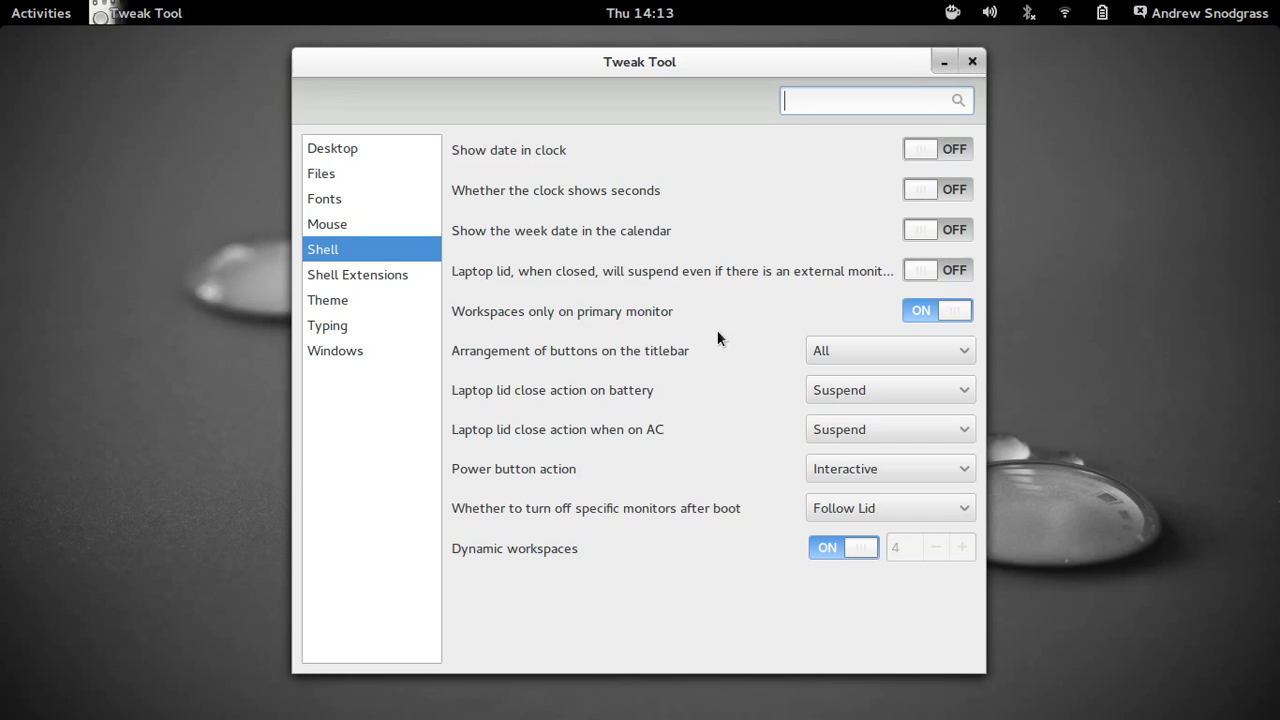
- Try the Close Only arrangement of titlebar buttons in the Shell settings, and set it back to All
{"action": "left_click", "coordinate": [824, 350]}
{"action": "left_click", "coordinate": [866, 255]}
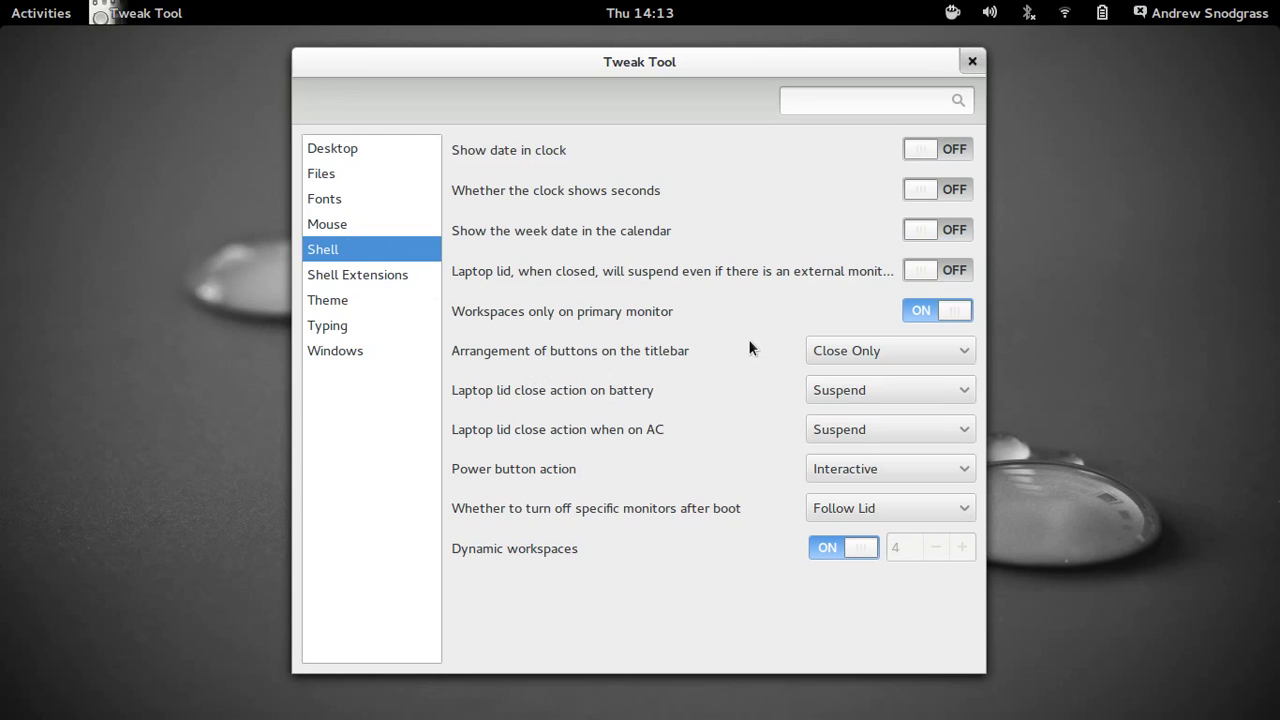
{"action": "left_click", "coordinate": [842, 350]}
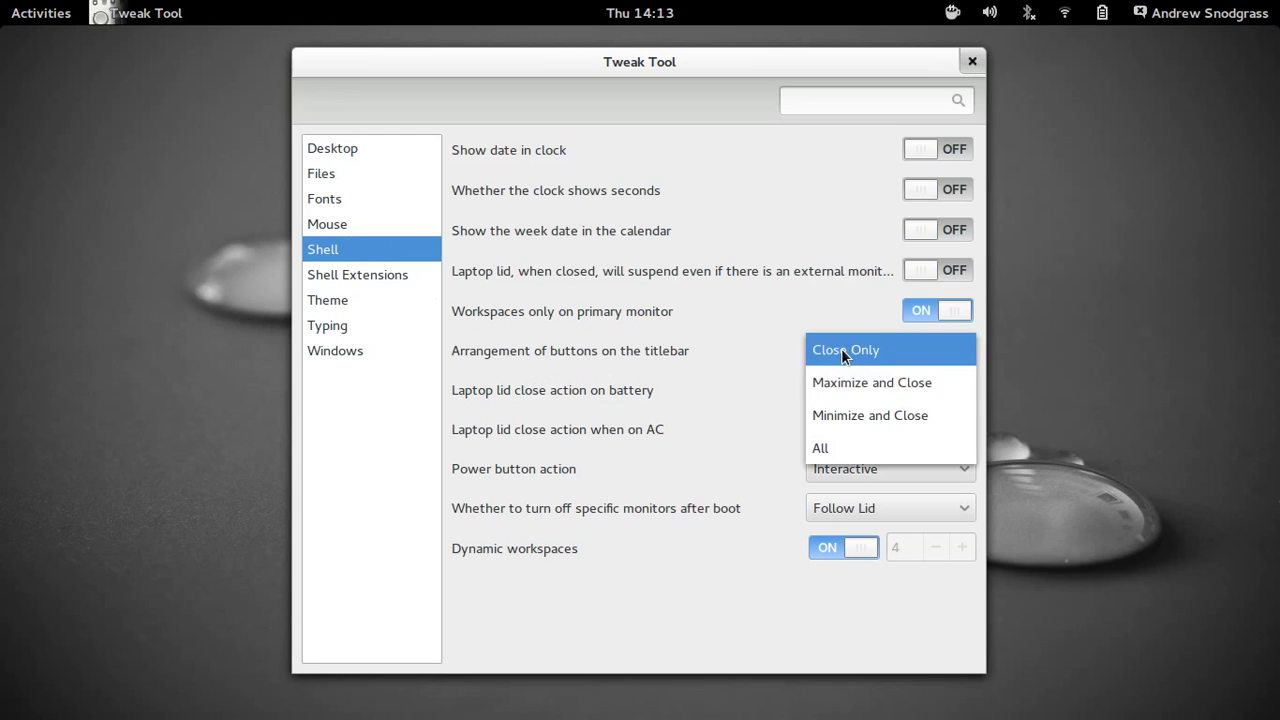
{"action": "left_click", "coordinate": [832, 446]}
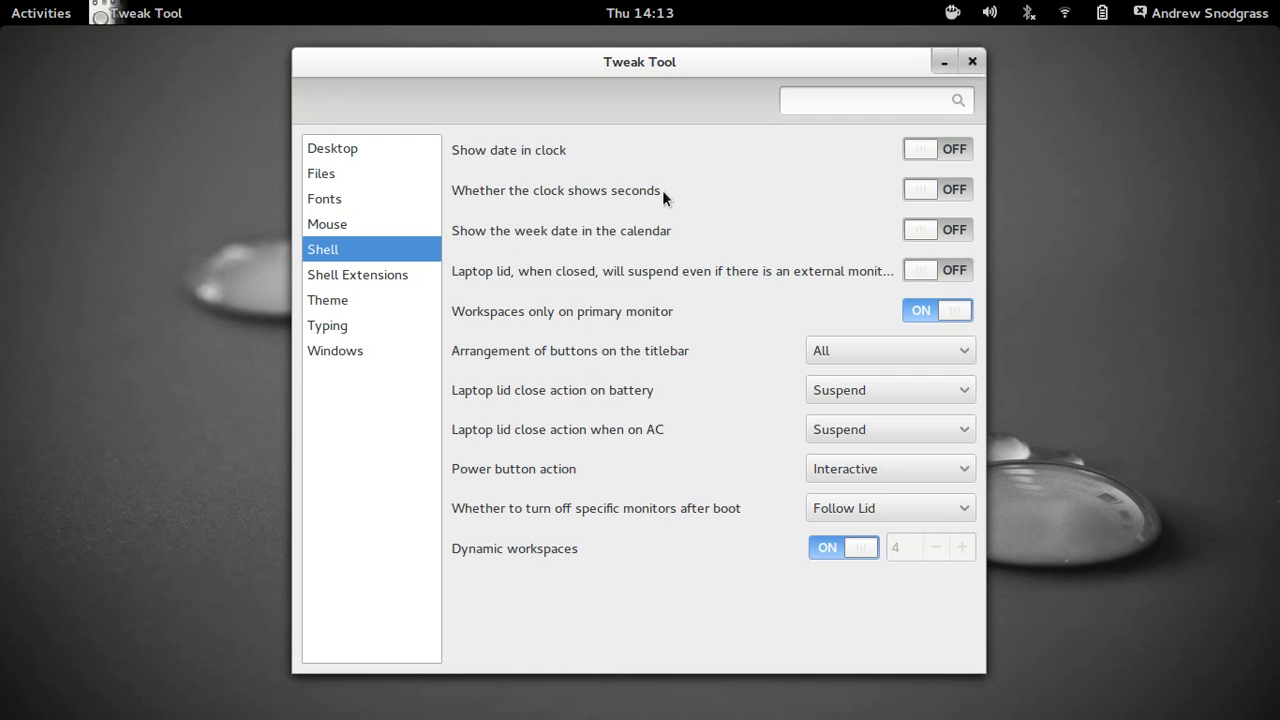
- Open a Files window, maximize and restore it to demonstrate the window controls, and close it
{"action": "key", "text": "super"}
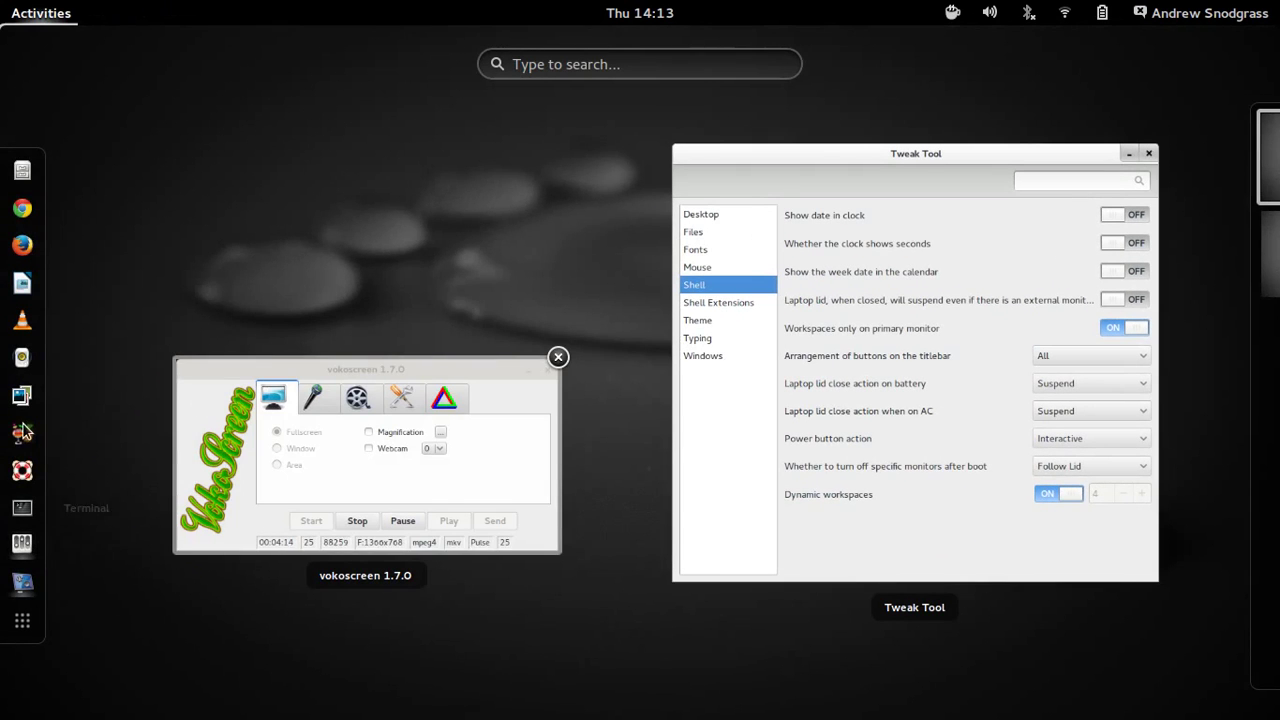
{"action": "left_click", "coordinate": [23, 174]}
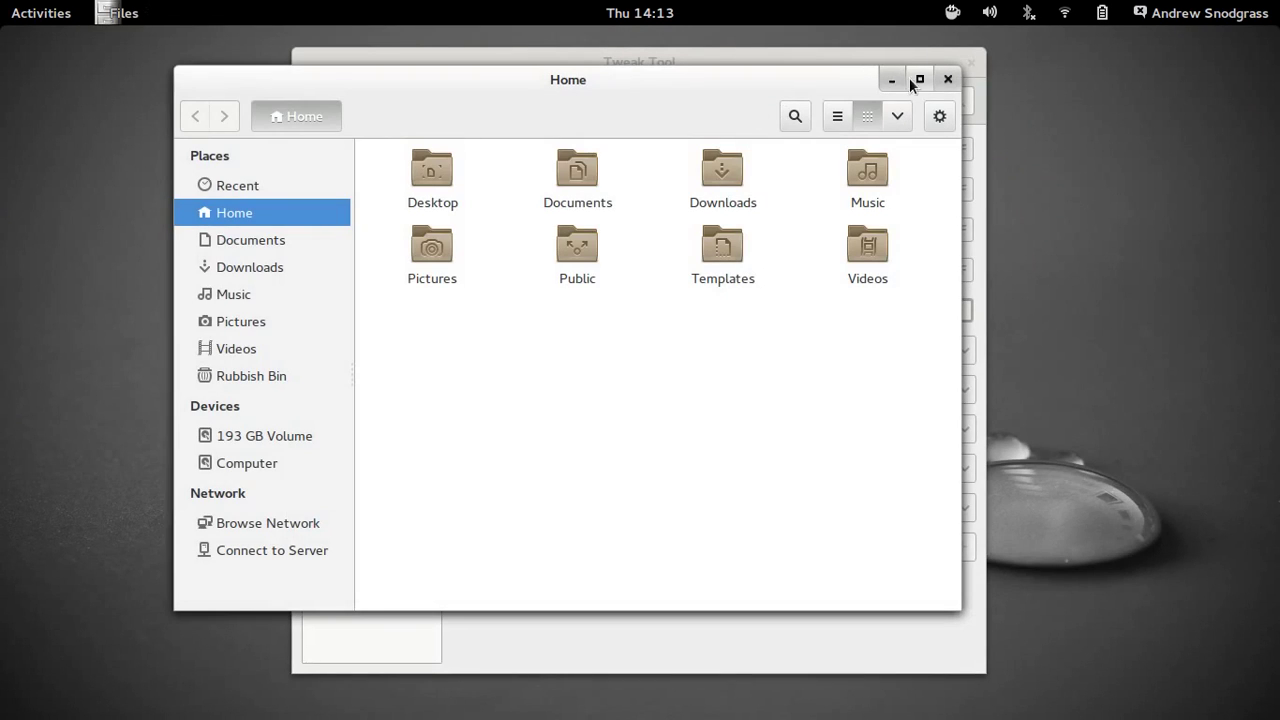
{"action": "left_click", "coordinate": [919, 80]}
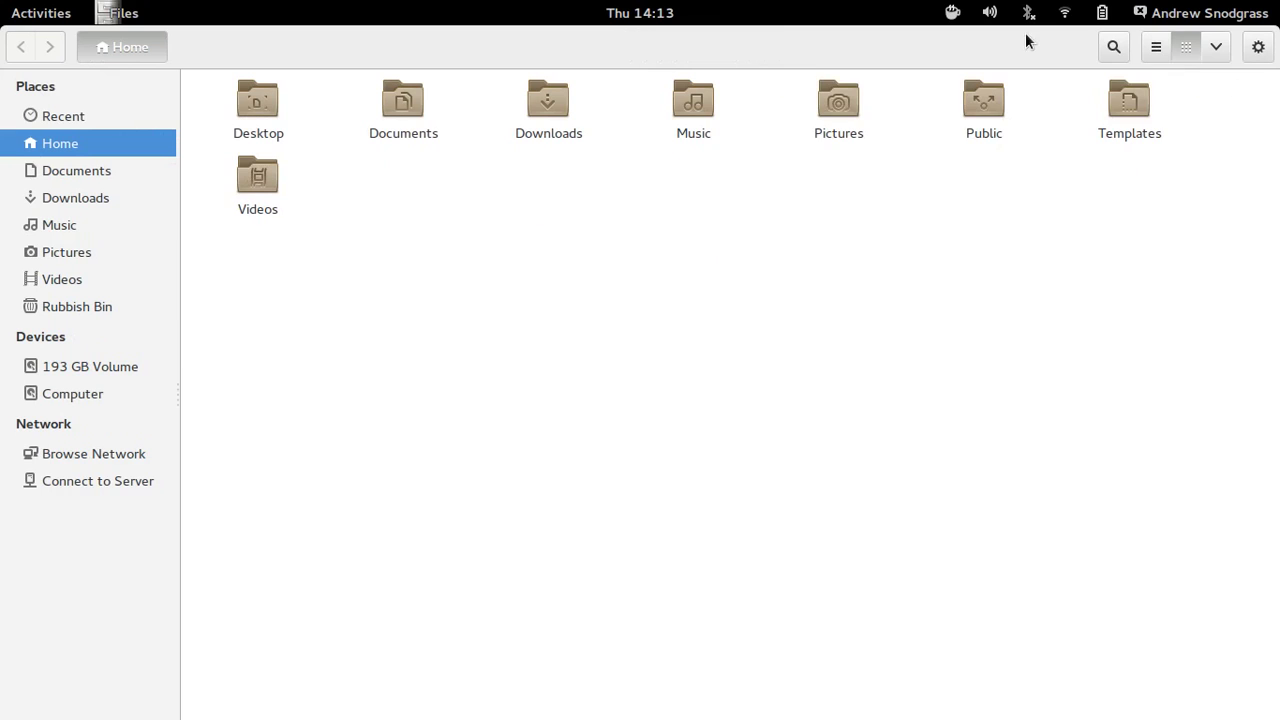
{"action": "left_click_drag", "start_coordinate": [857, 27], "coordinate": [803, 179]}
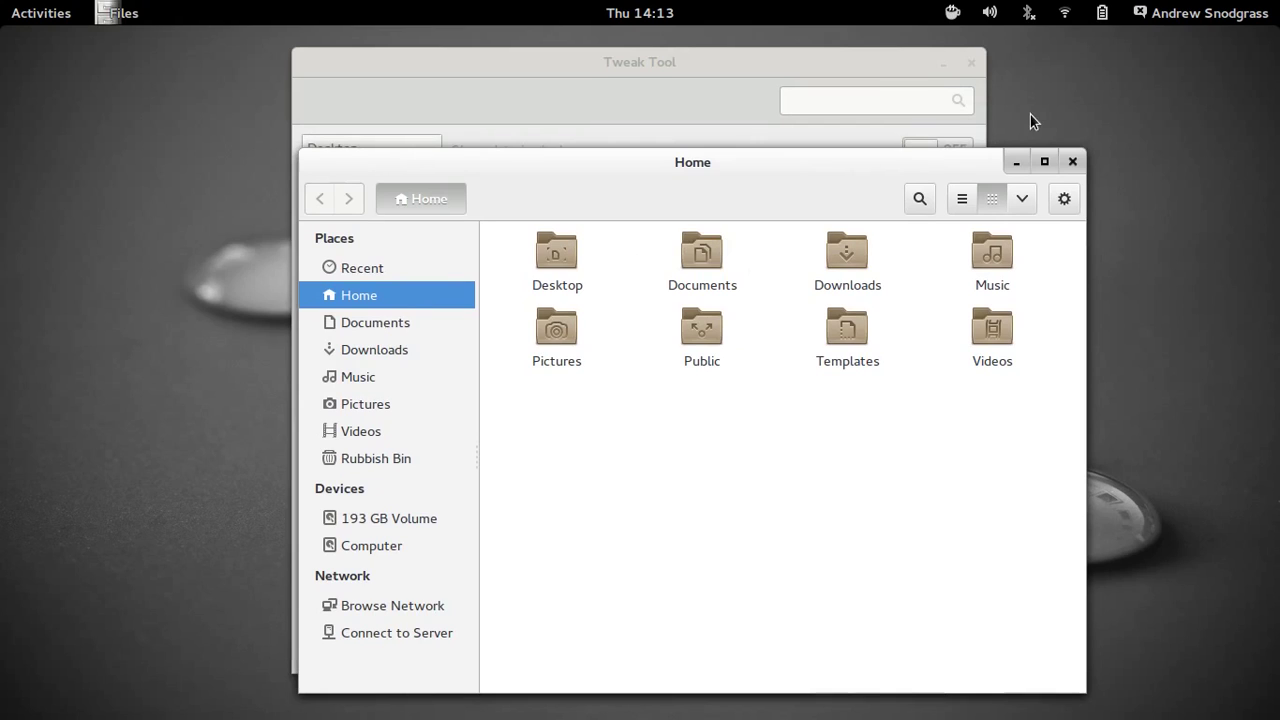
{"action": "left_click", "coordinate": [1072, 162]}
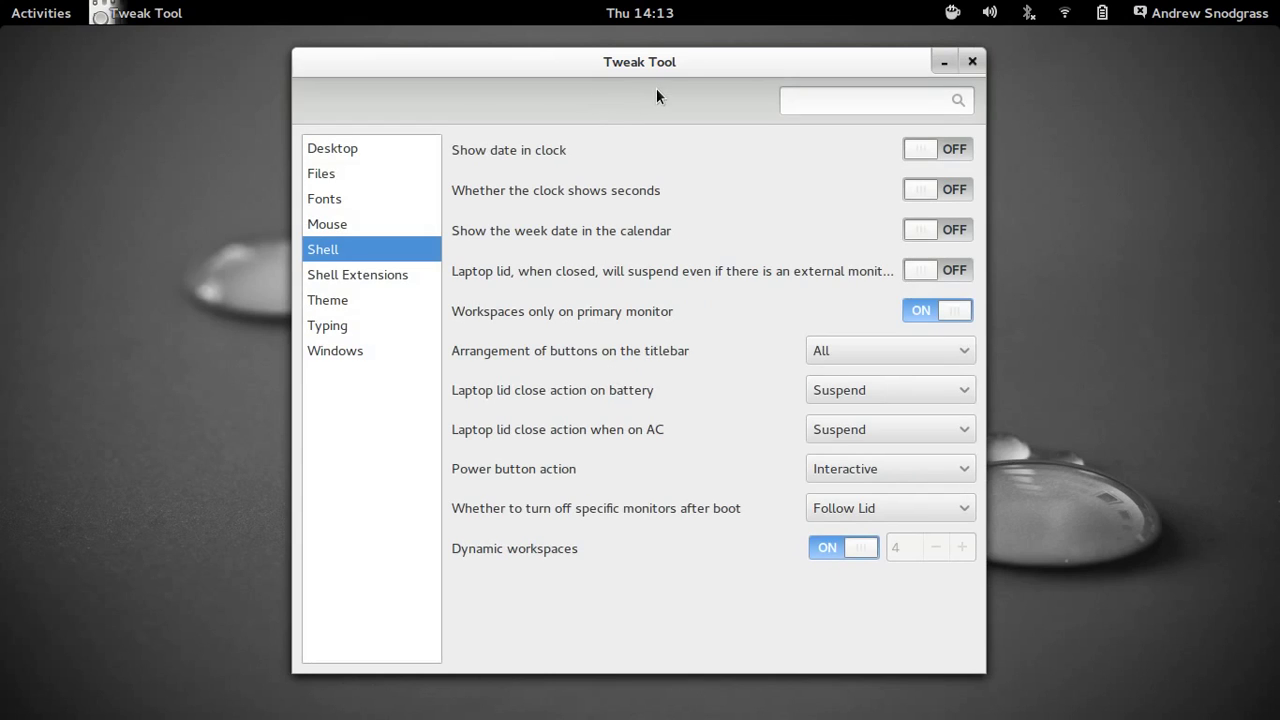
- Check the available icon themes and current themes in the Theme settings, and close Tweak Tool
{"action": "left_click", "coordinate": [321, 305]}
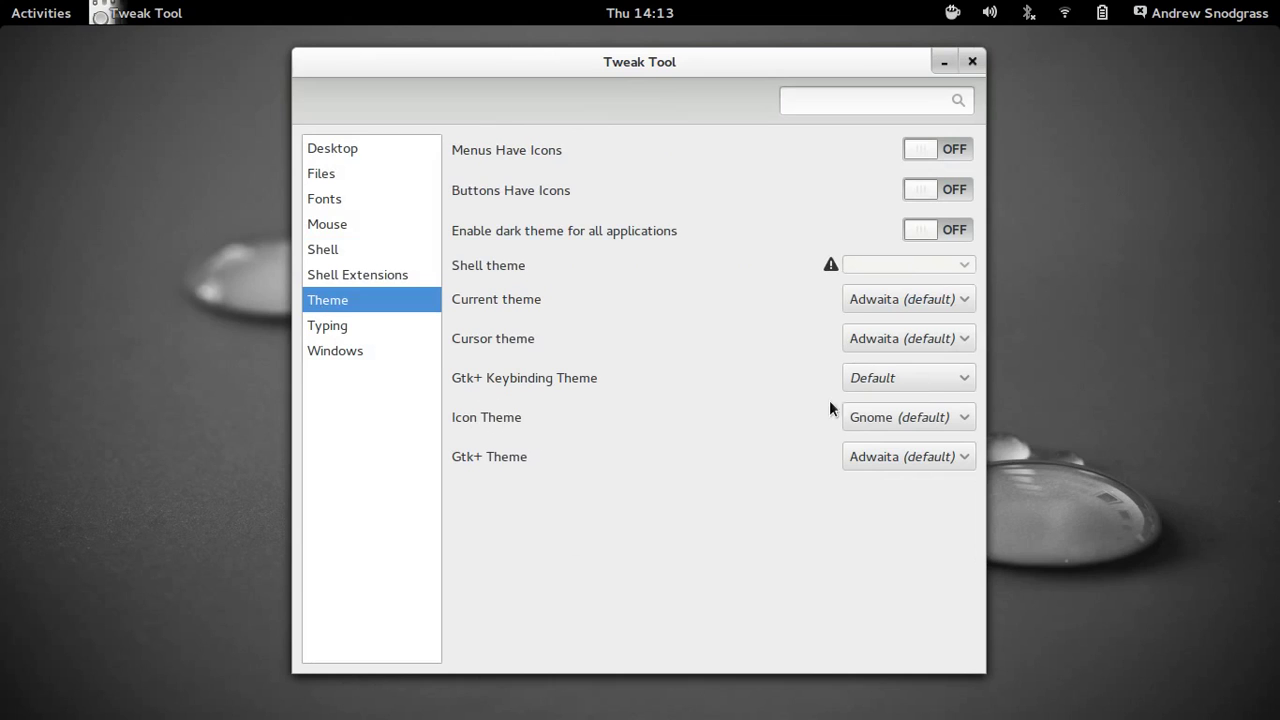
{"action": "left_click", "coordinate": [866, 424]}
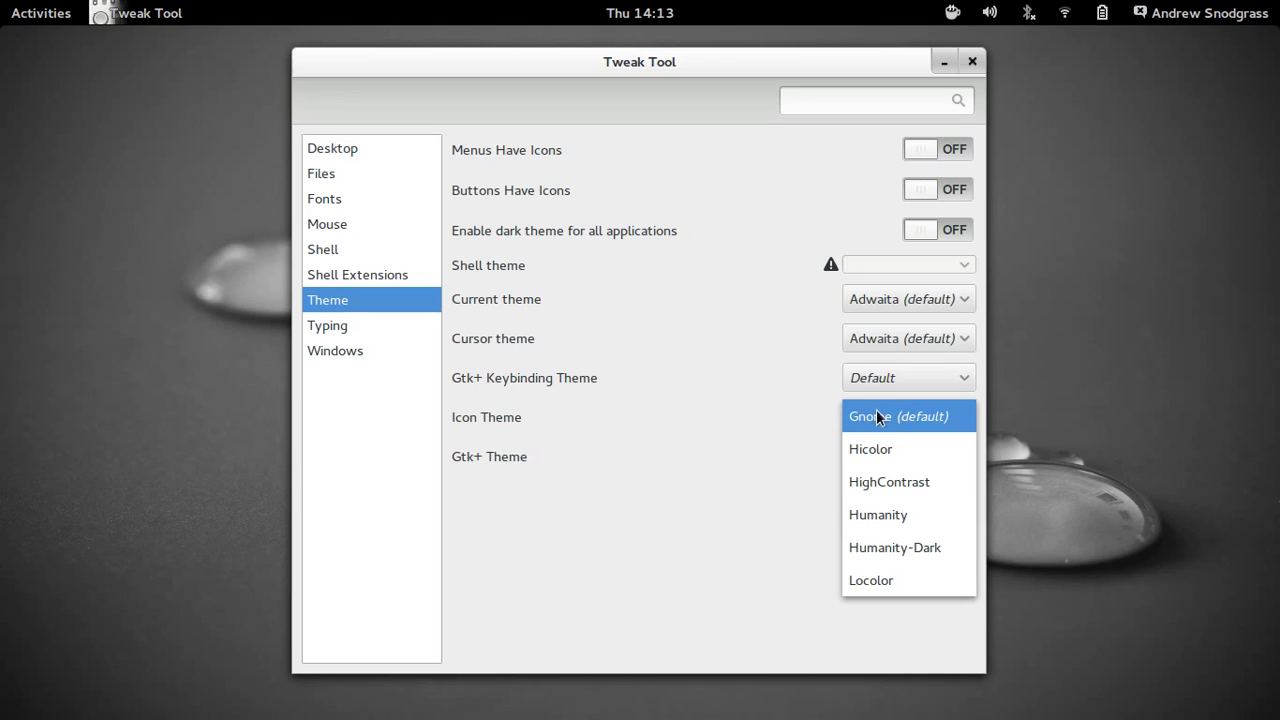
{"action": "left_click", "coordinate": [674, 583]}
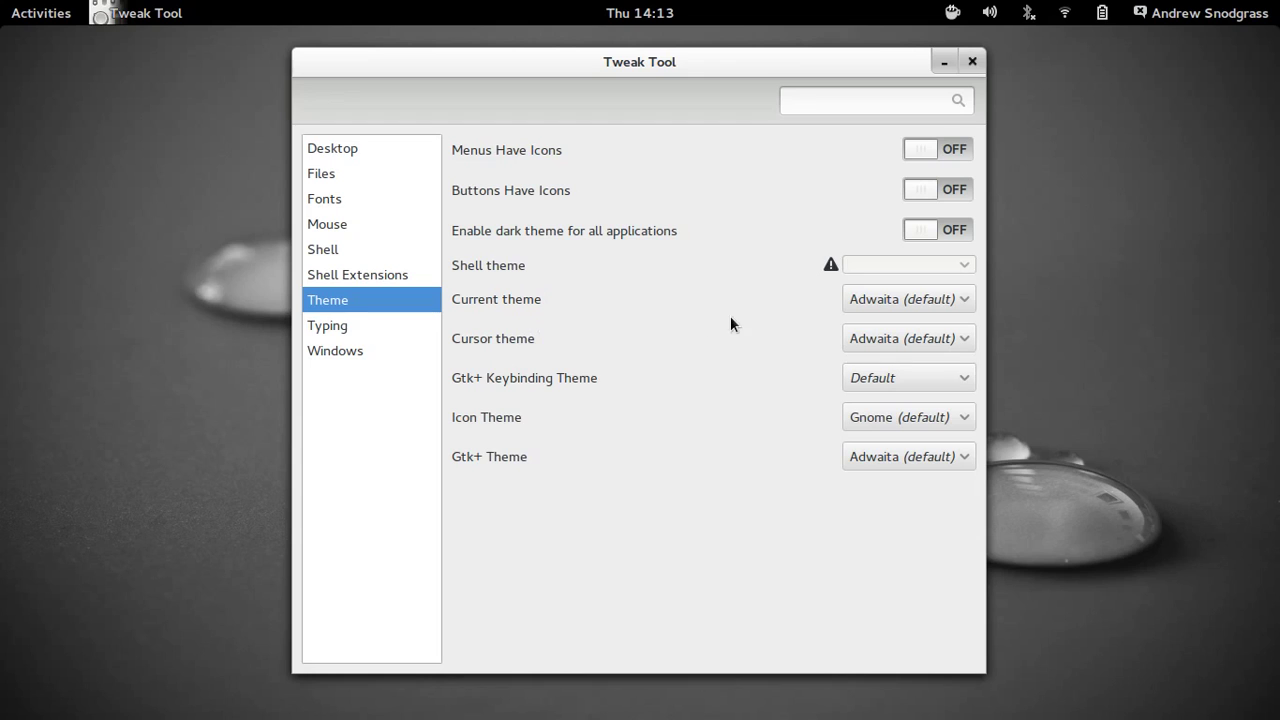
{"action": "left_click", "coordinate": [865, 290]}
{"action": "left_click", "coordinate": [742, 455]}
{"action": "left_click", "coordinate": [972, 66]}
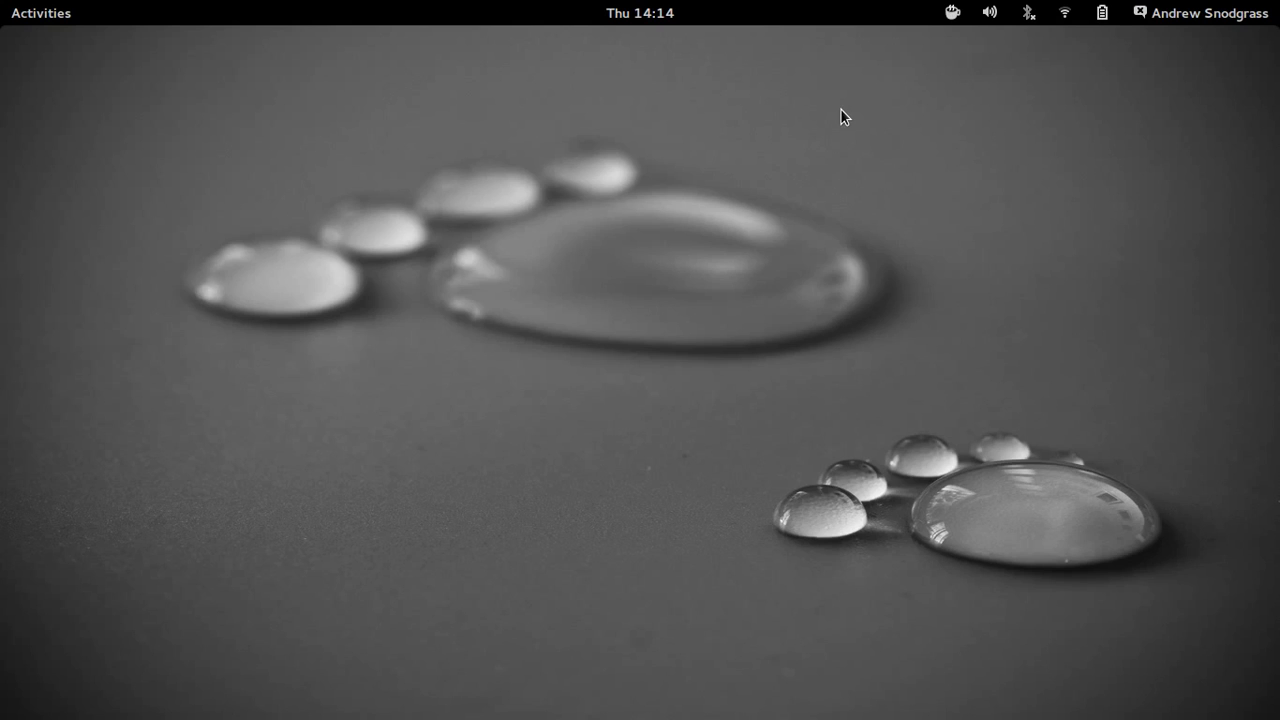
- Search for "tw", reopen Tweak Tool and look through the Shell Extensions list
{"action": "key", "text": "super"}
{"action": "type", "text": "tw"}
{"action": "key", "text": "Return"}
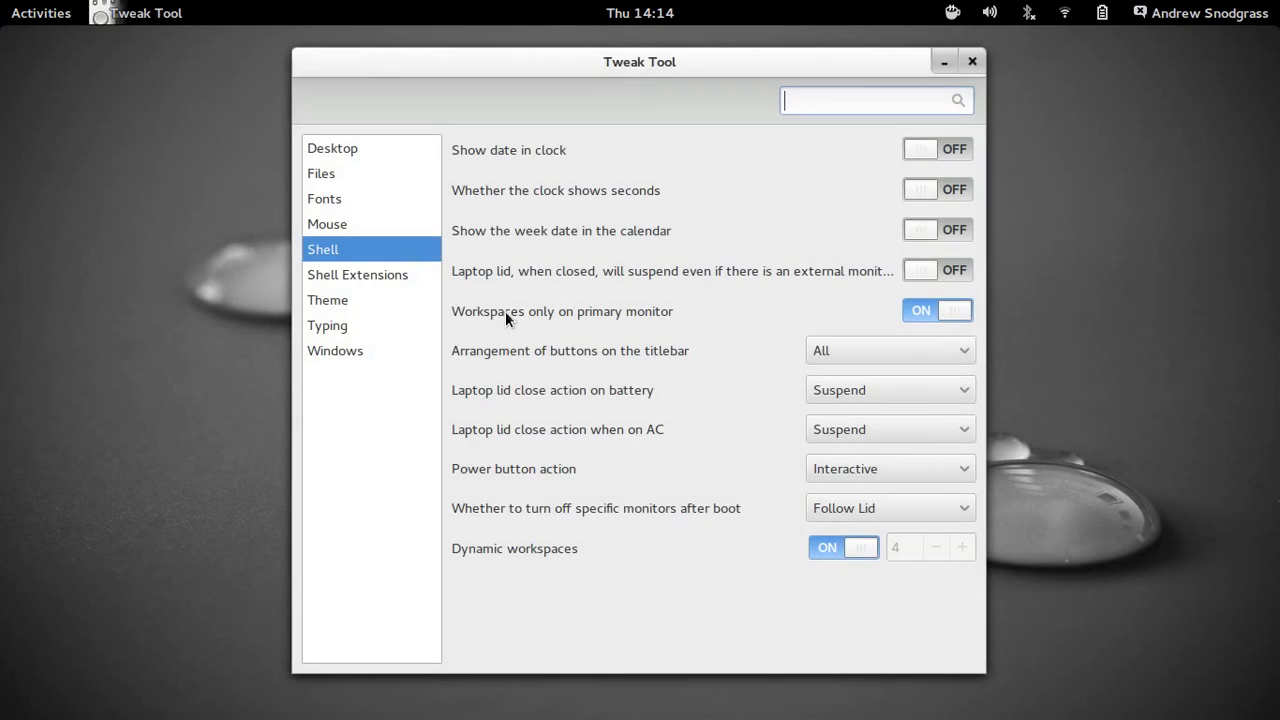
{"action": "left_click", "coordinate": [353, 272]}
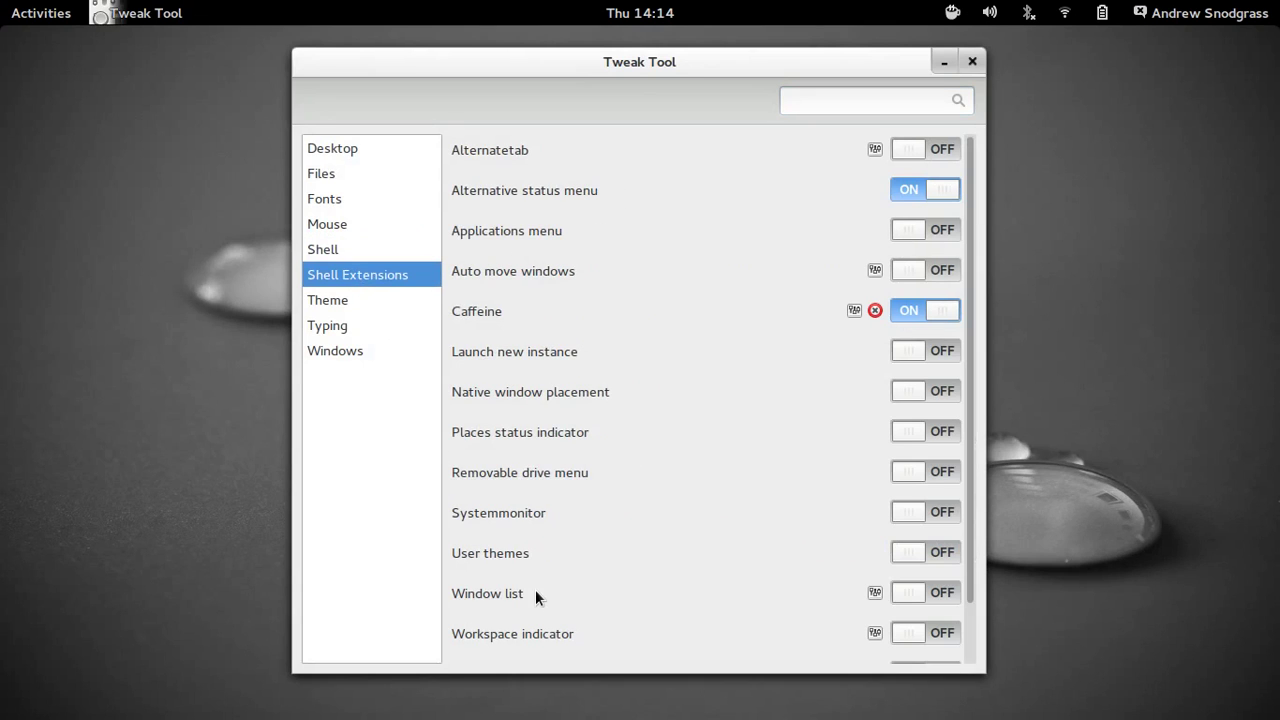
{"action": "scroll", "coordinate": [550, 380], "scroll_direction": "down", "scroll_amount": 2}
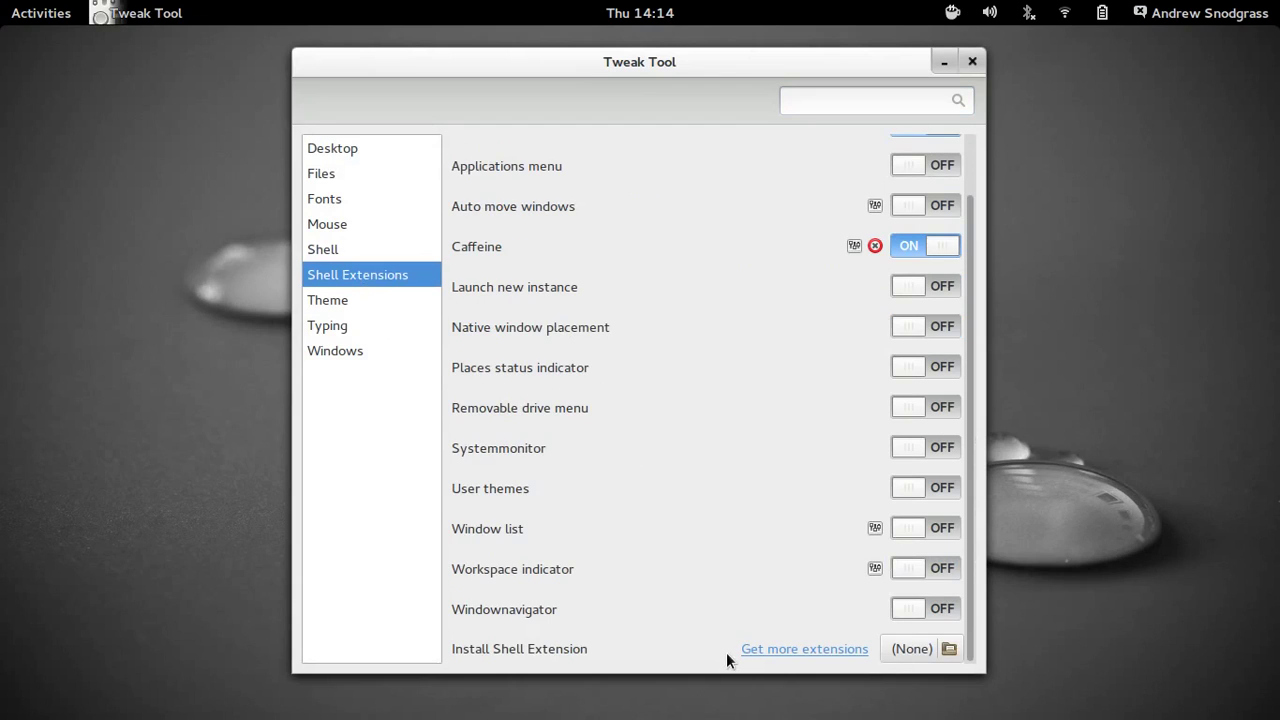
- Open the website for getting more shell extensions and allow Gnome Shell Integration to always run on it
{"action": "left_click", "coordinate": [760, 657]}
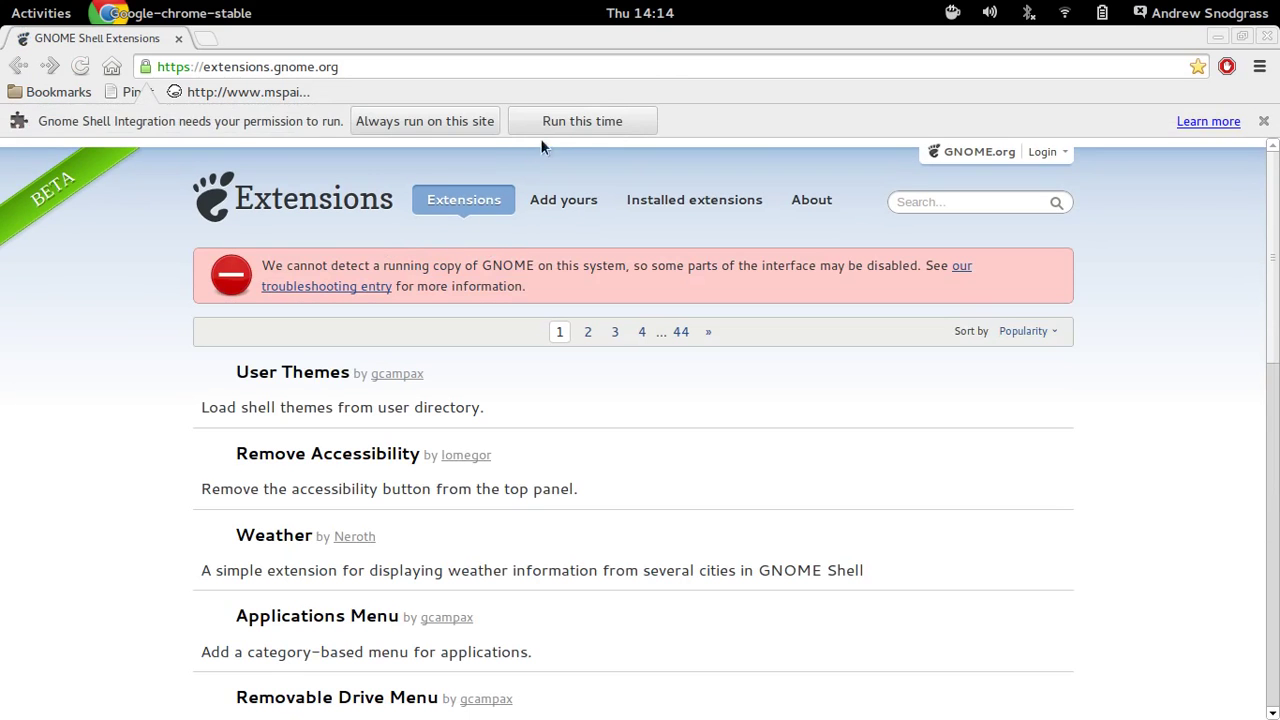
{"action": "left_click", "coordinate": [468, 119]}
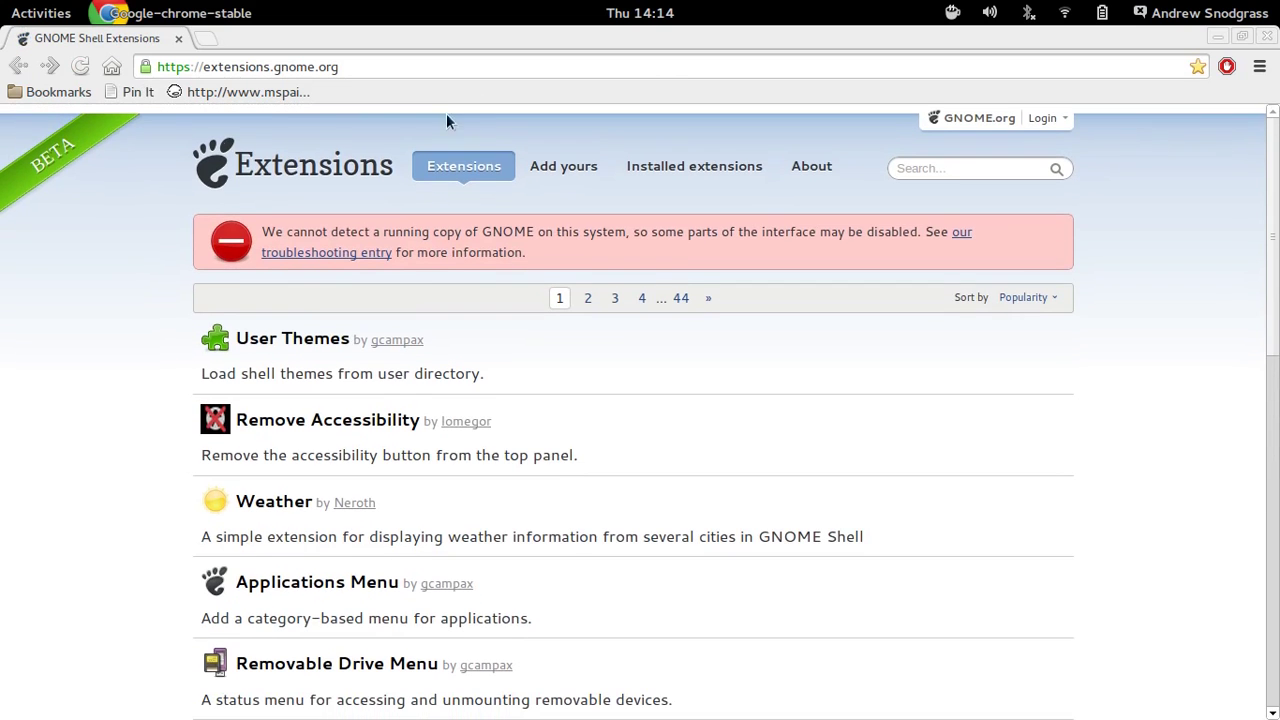
- Browse the GNOME extensions list through page 2, open the Caffeine extension's page, and minimize the browser
{"action": "scroll", "coordinate": [122, 312], "scroll_direction": "down", "scroll_amount": 5}
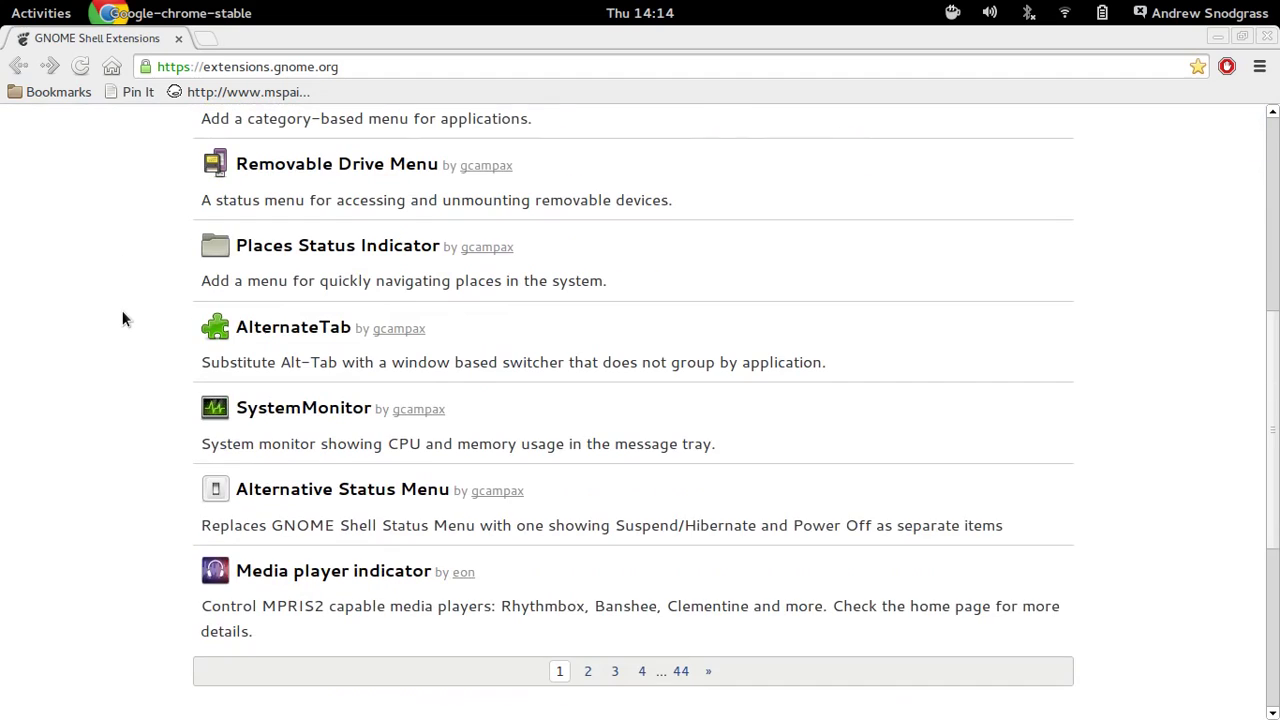
{"action": "left_click", "coordinate": [585, 671]}
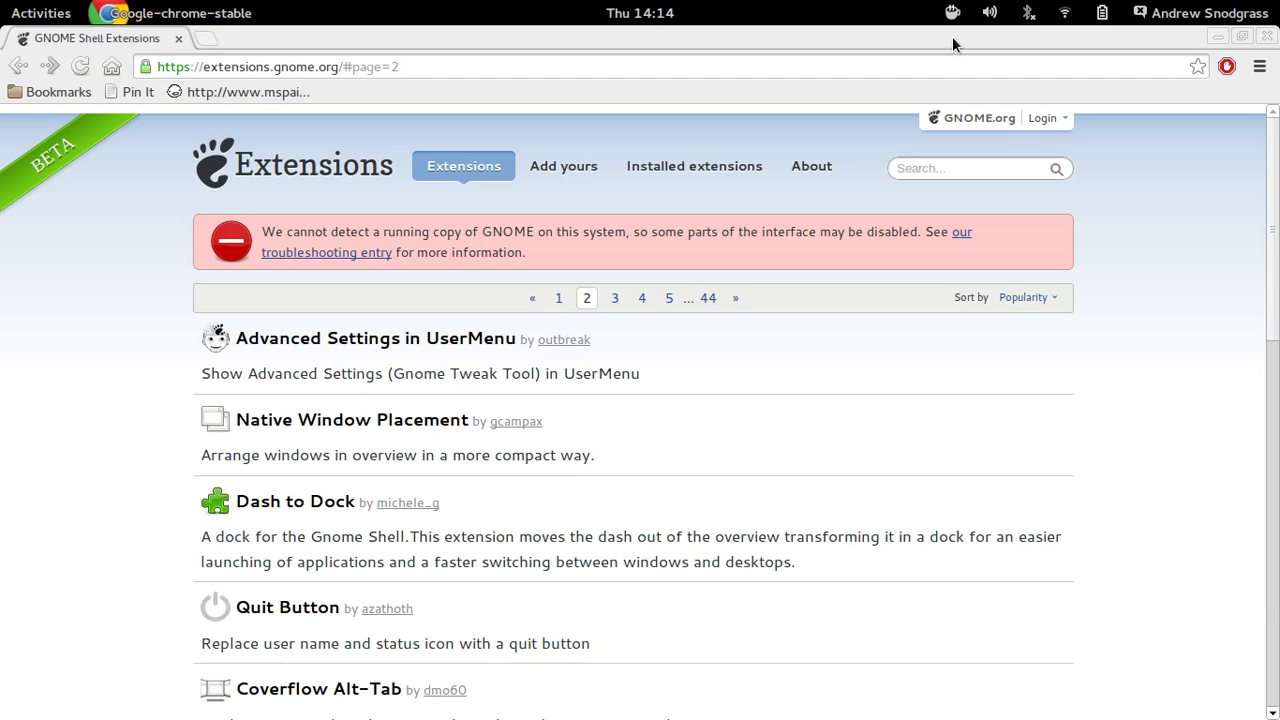
{"action": "scroll", "coordinate": [805, 376], "scroll_direction": "down", "scroll_amount": 7}
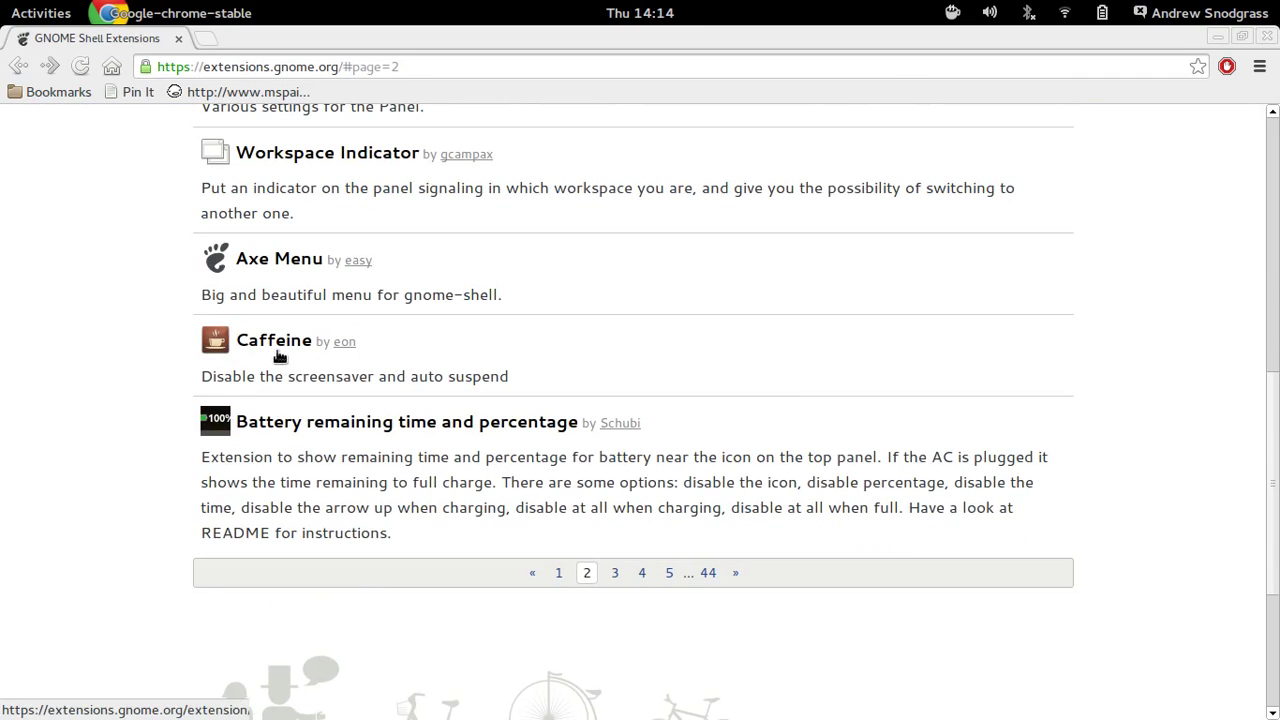
{"action": "left_click", "coordinate": [282, 352]}
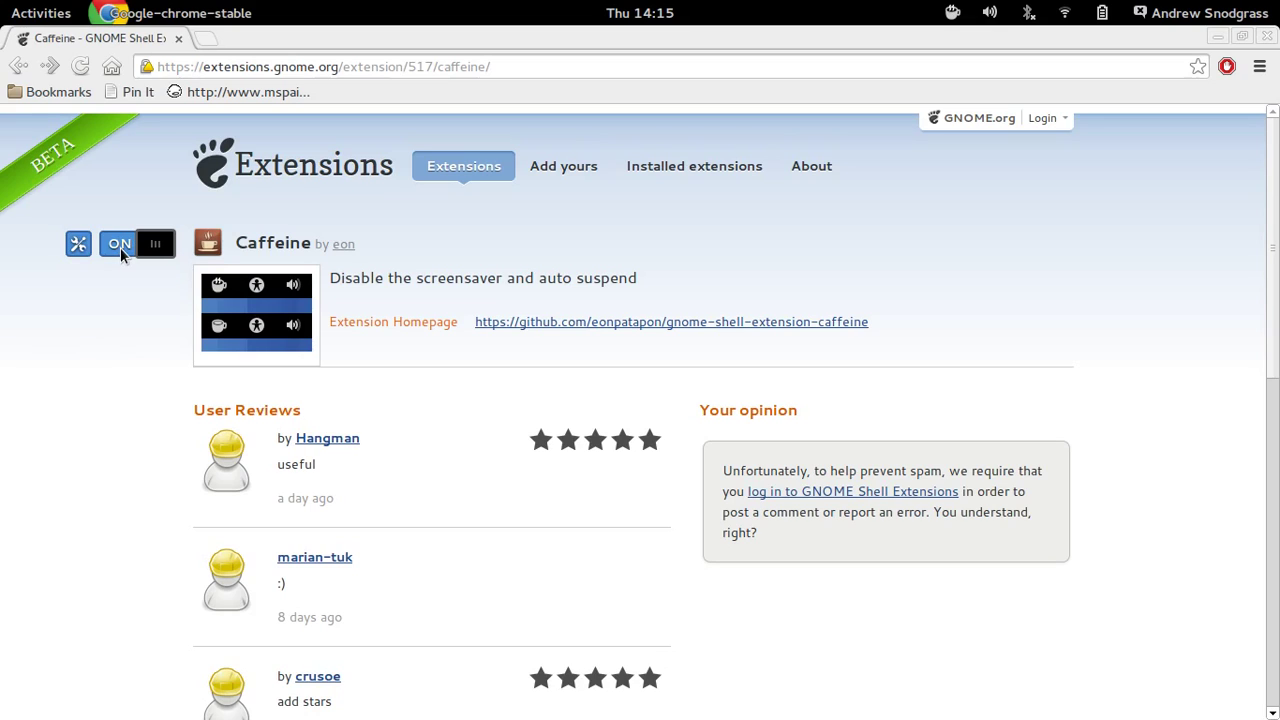
{"action": "left_click", "coordinate": [1216, 37]}
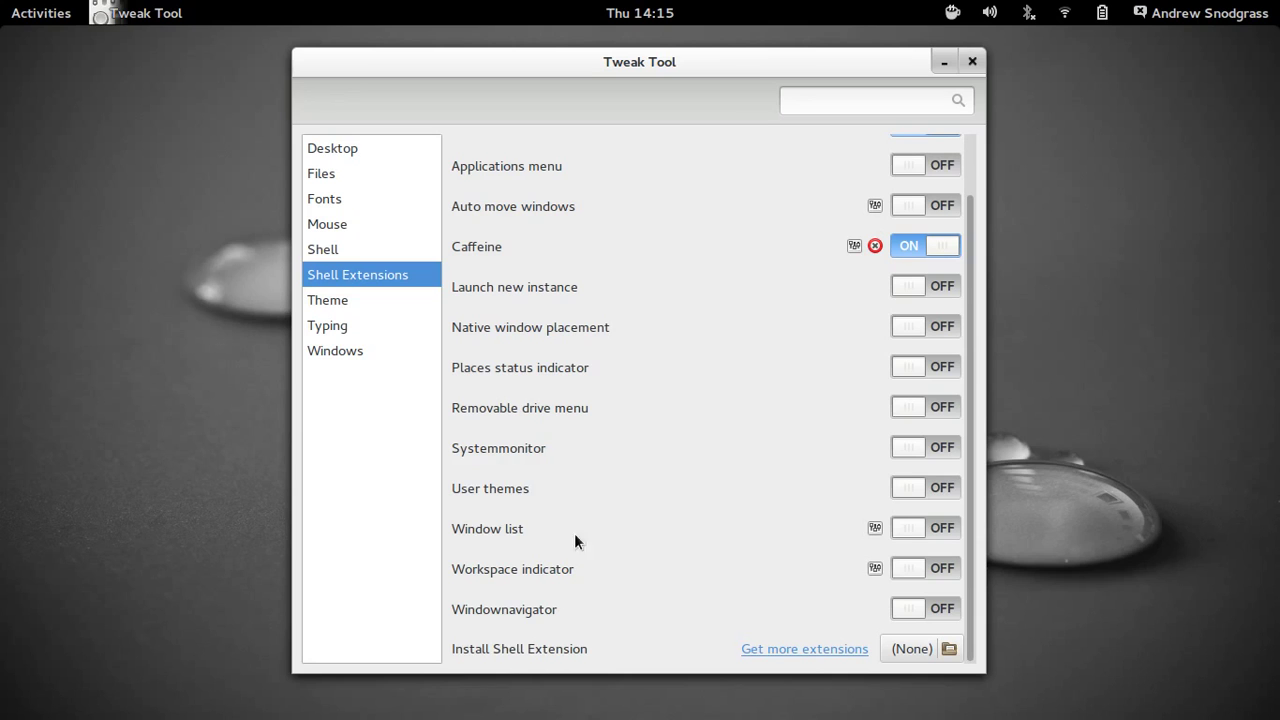
- Switch to the empty second workspace through the activities overview
{"action": "key", "text": "super"}
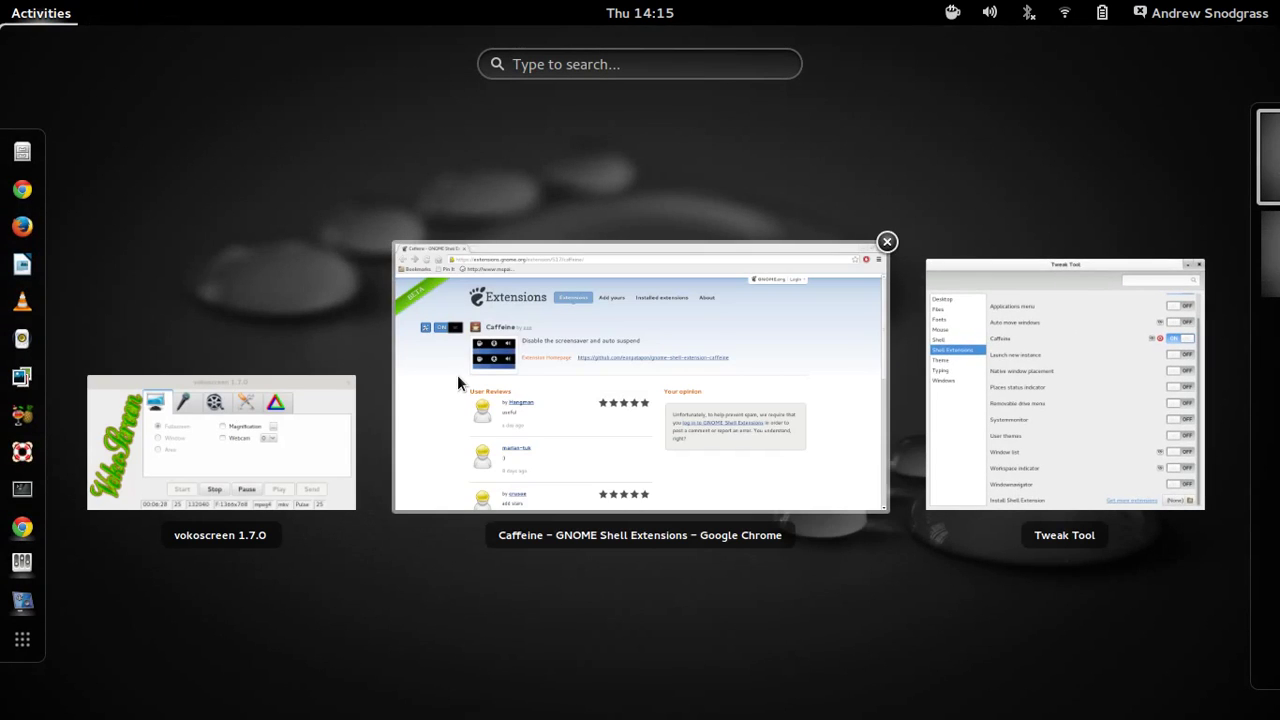
{"action": "mouse_move", "coordinate": [1275, 330]}
{"action": "left_click", "coordinate": [1235, 258]}
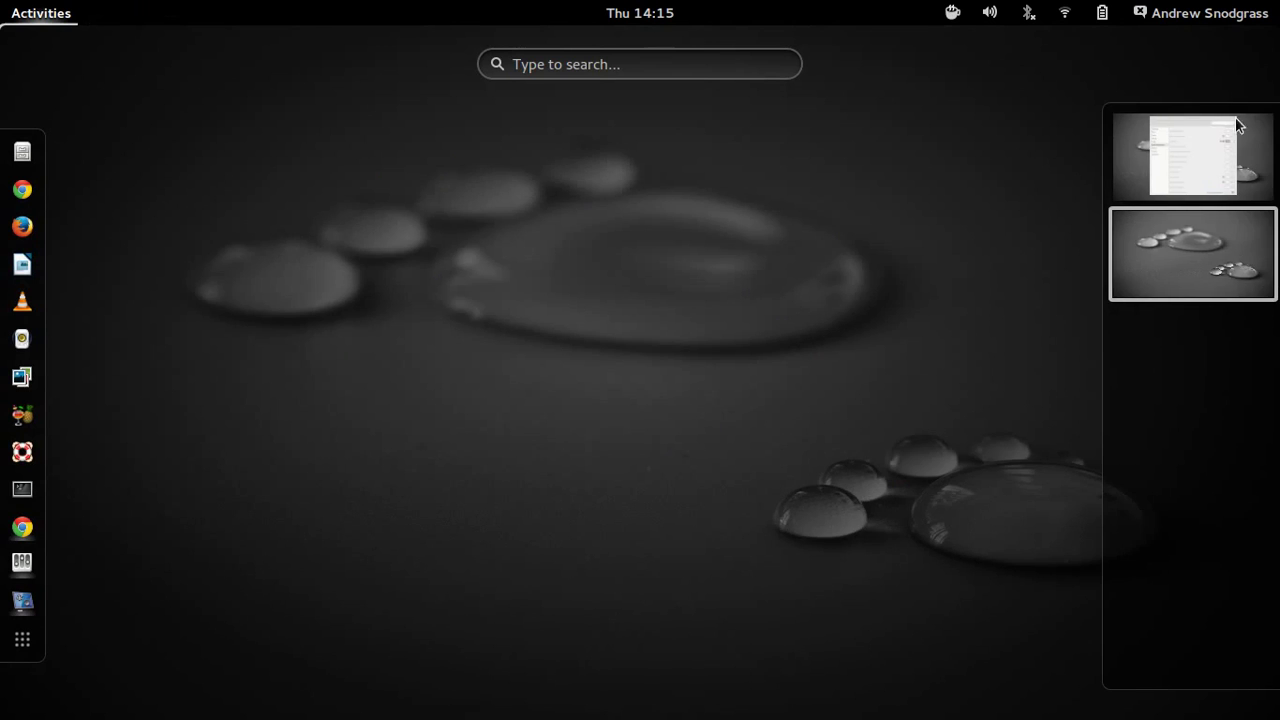
{"action": "left_click", "coordinate": [840, 295]}
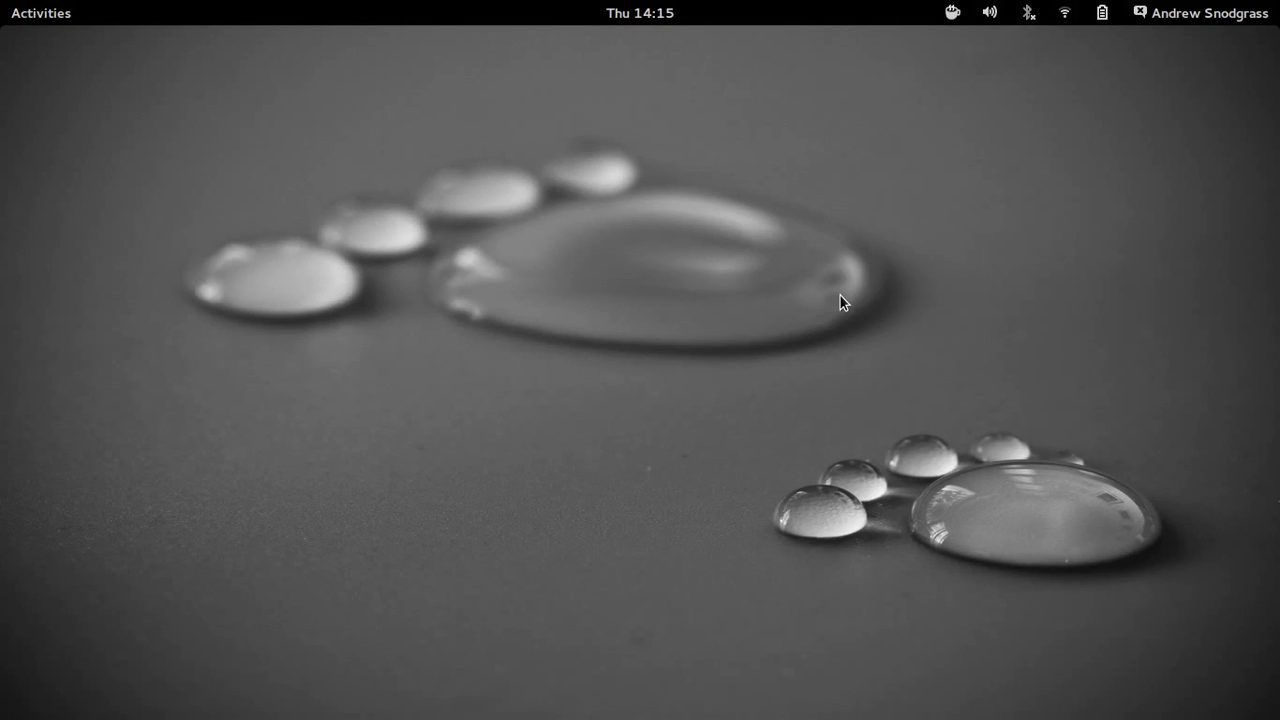
- Switch back and forth between the two workspaces, ending on the one with Tweak Tool
{"action": "key", "text": "ctrl+alt+Up"}
{"action": "key", "text": "ctrl+alt+Down"}
{"action": "key", "text": "ctrl+alt+Up"}
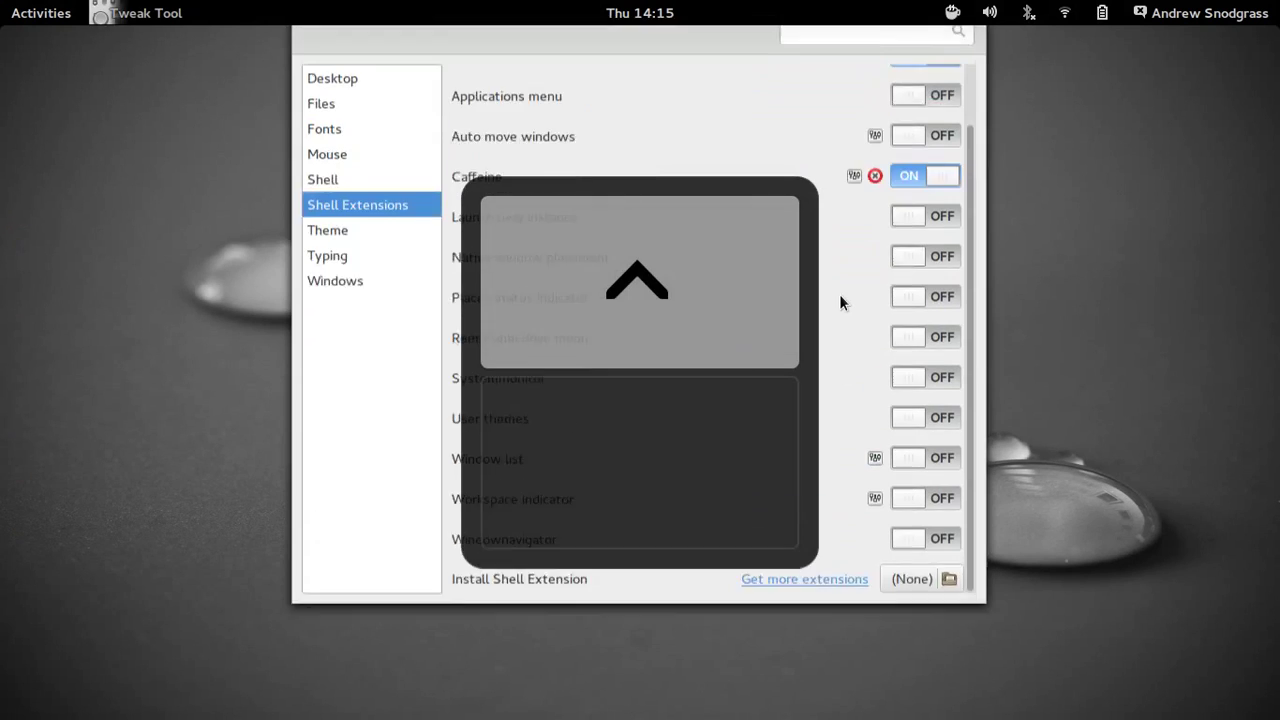
{"action": "key", "text": "ctrl+alt+Down"}
{"action": "key", "text": "ctrl+alt+Up"}
- Cycle through the open applications to bring the Chrome and vokoscreen windows to the front
{"action": "key", "text": "alt+Tab"}
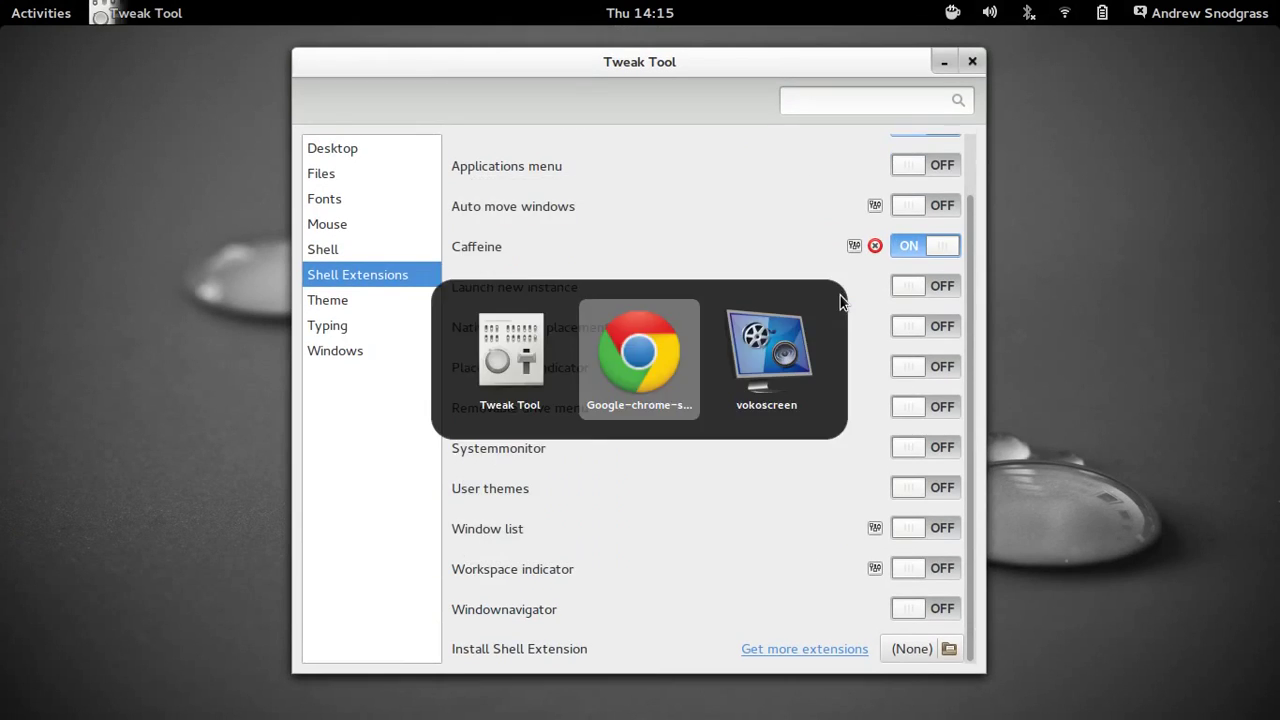
{"action": "key", "text": "alt+Tab"}
{"action": "key", "text": "alt+Tab"}
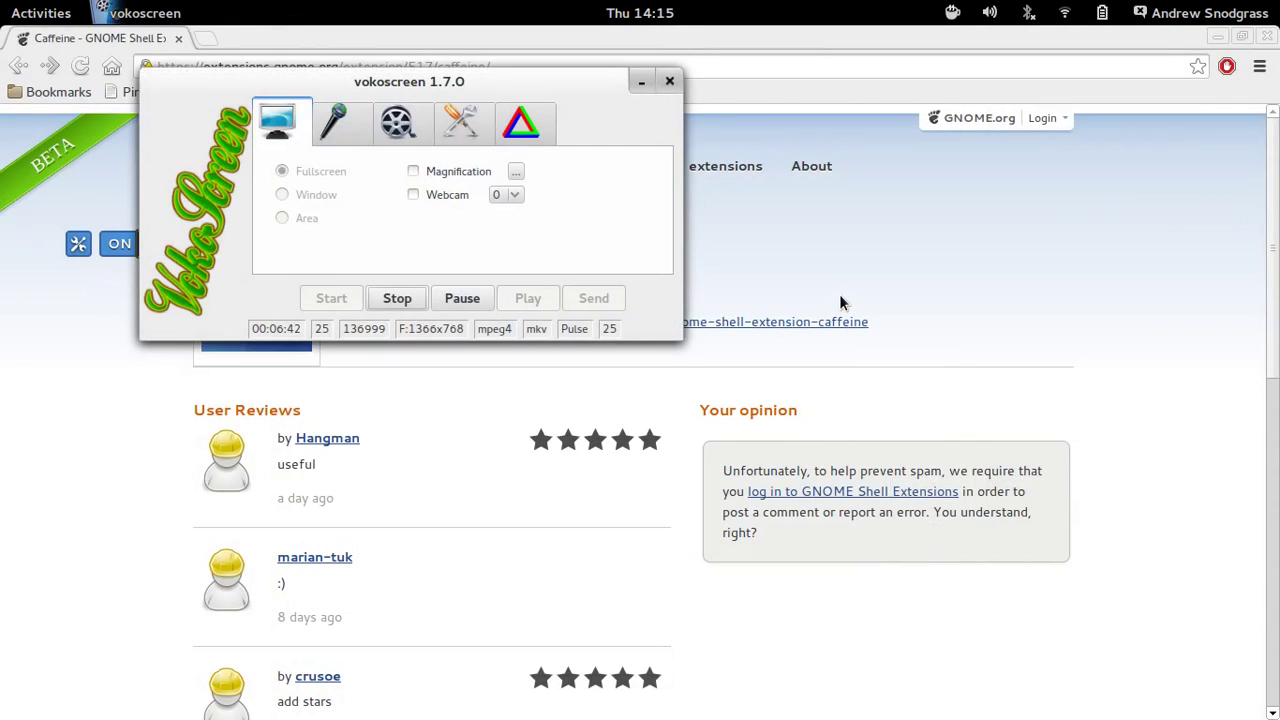
- Move the Tweak Tool and vokoscreen windows onto separate workspaces of their own, and return to the first workspace
{"action": "key", "text": "super"}
{"action": "left_click_drag", "start_coordinate": [1080, 409], "coordinate": [1229, 263]}
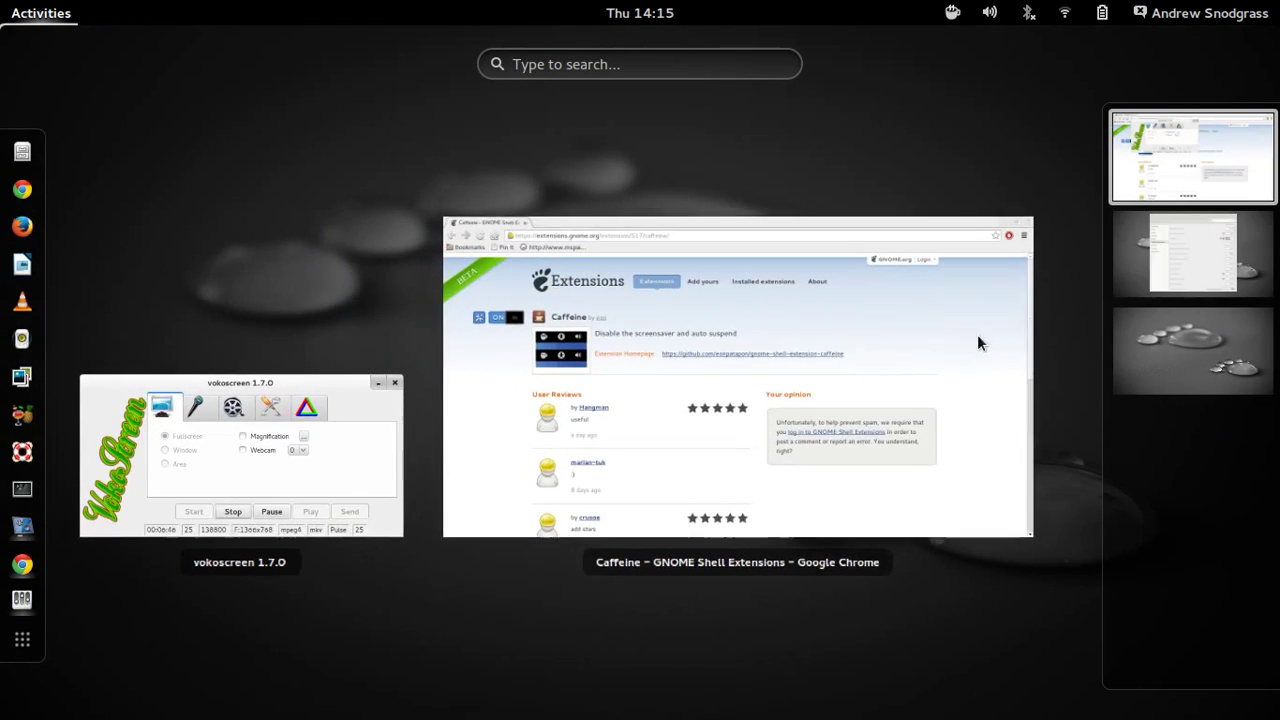
{"action": "left_click_drag", "start_coordinate": [385, 438], "coordinate": [1245, 375]}
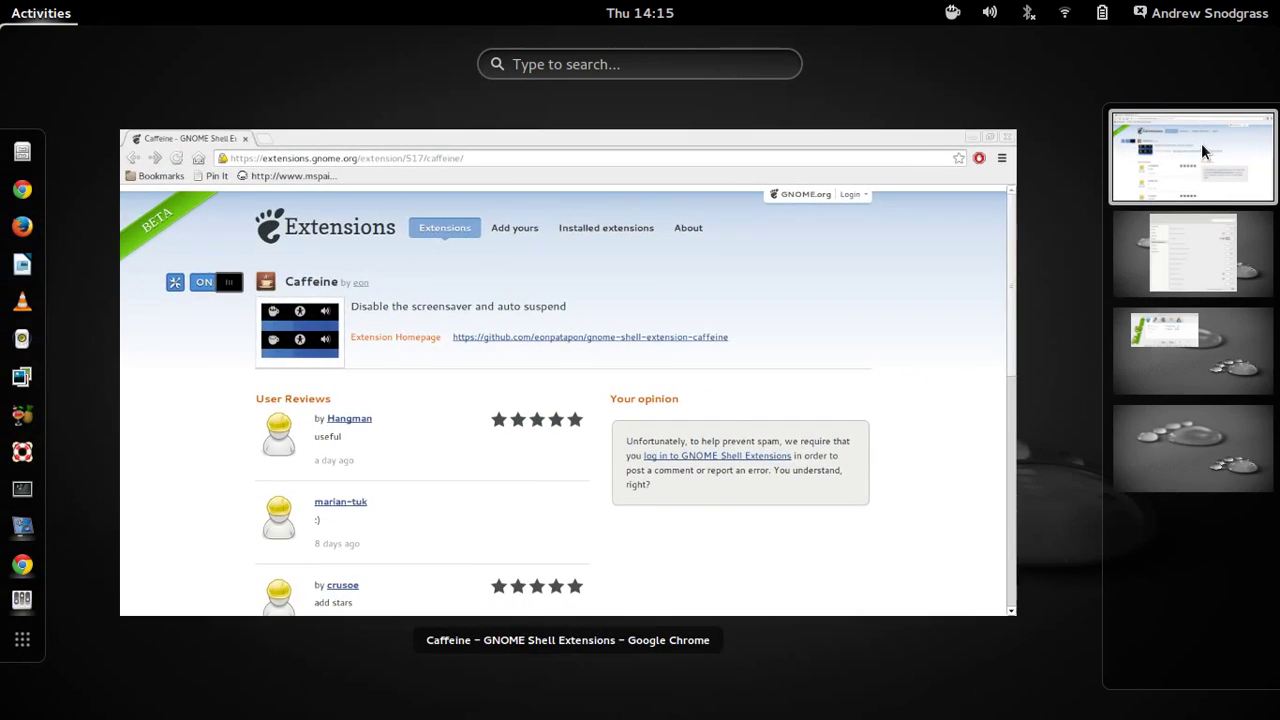
{"action": "left_click", "coordinate": [1201, 143]}
- Move down and up through the workspaces holding Chrome, Tweak Tool and vokoscreen to demonstrate switching between them
{"action": "key", "text": "ctrl+alt+Down"}
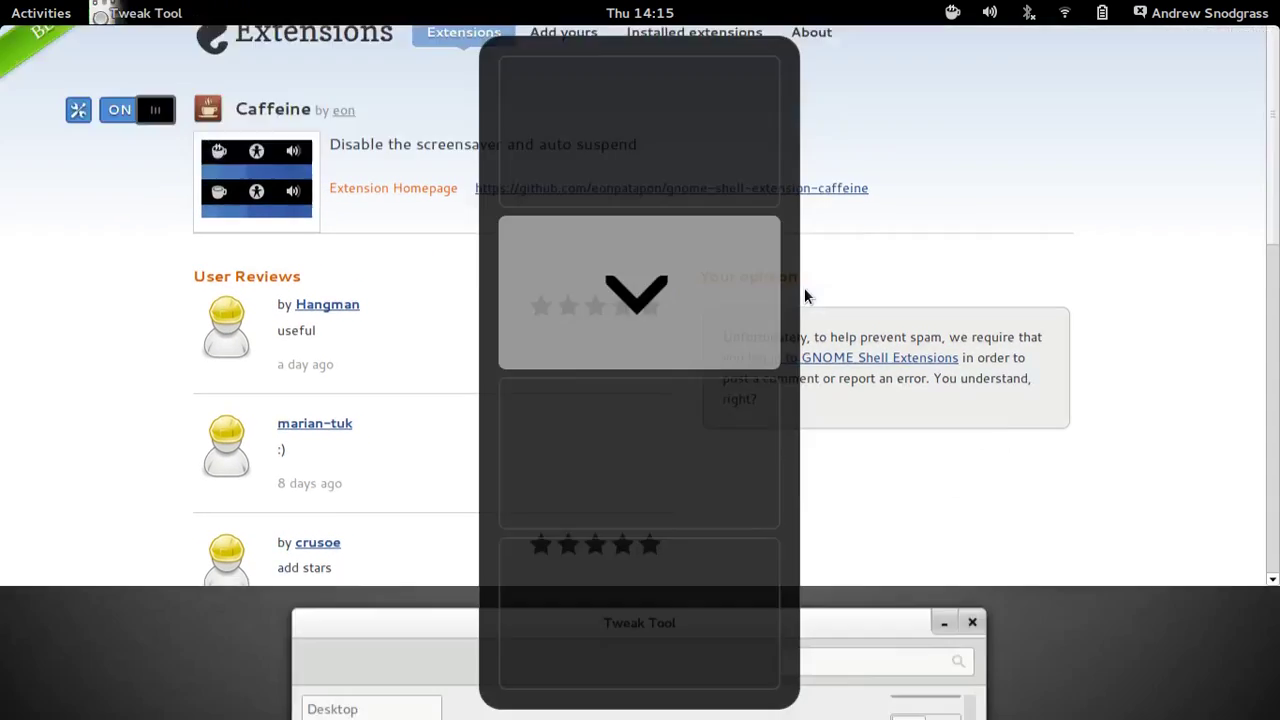
{"action": "key", "text": "ctrl+alt+Down"}
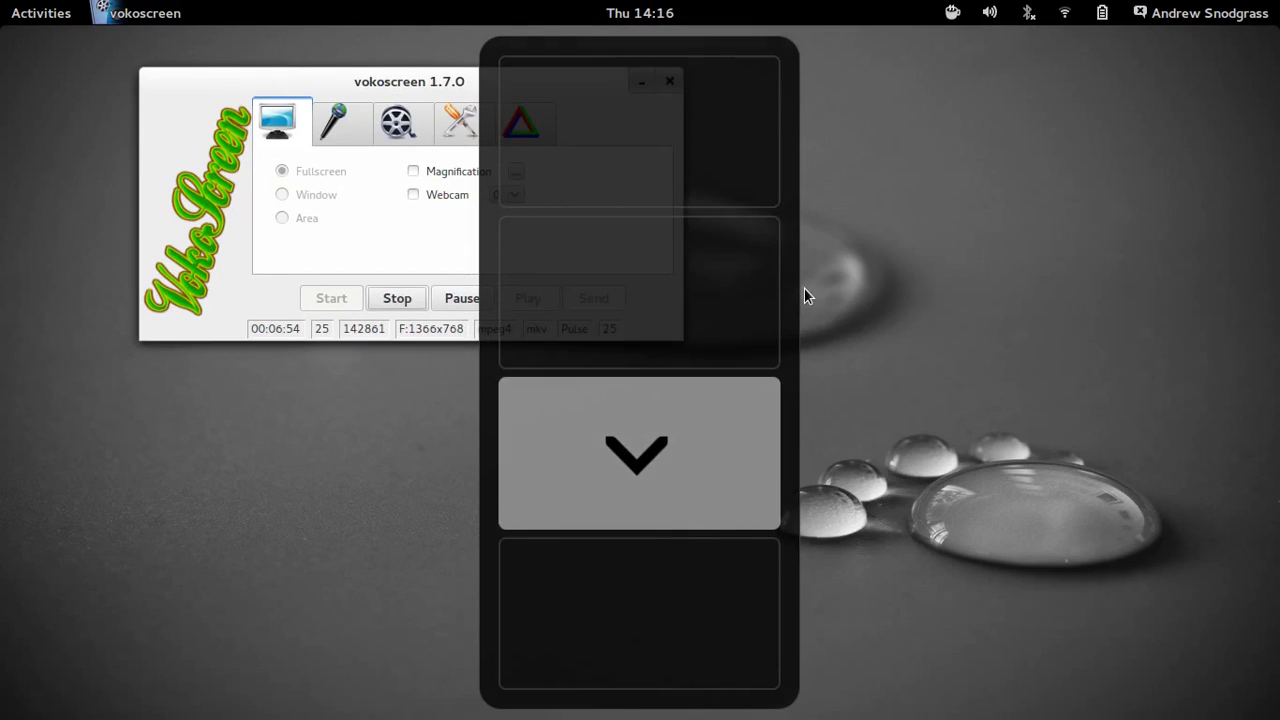
{"action": "key", "text": "ctrl+alt+Up"}
{"action": "key", "text": "ctrl+alt+Up"}
{"action": "key", "text": "ctrl+alt+Down"}
{"action": "key", "text": "ctrl+alt+Up"}
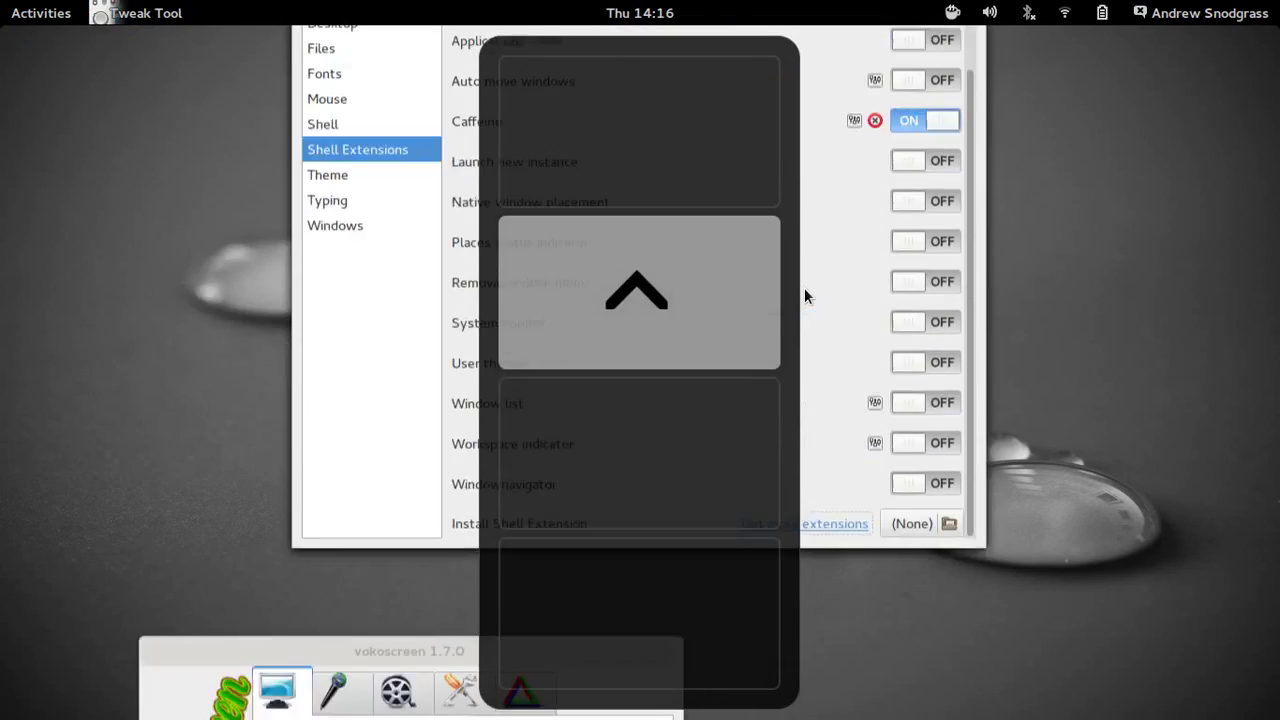
- Gather the Tweak Tool and vokoscreen windows back onto the first workspace and bring the Chrome window forward
{"action": "key", "text": "super"}
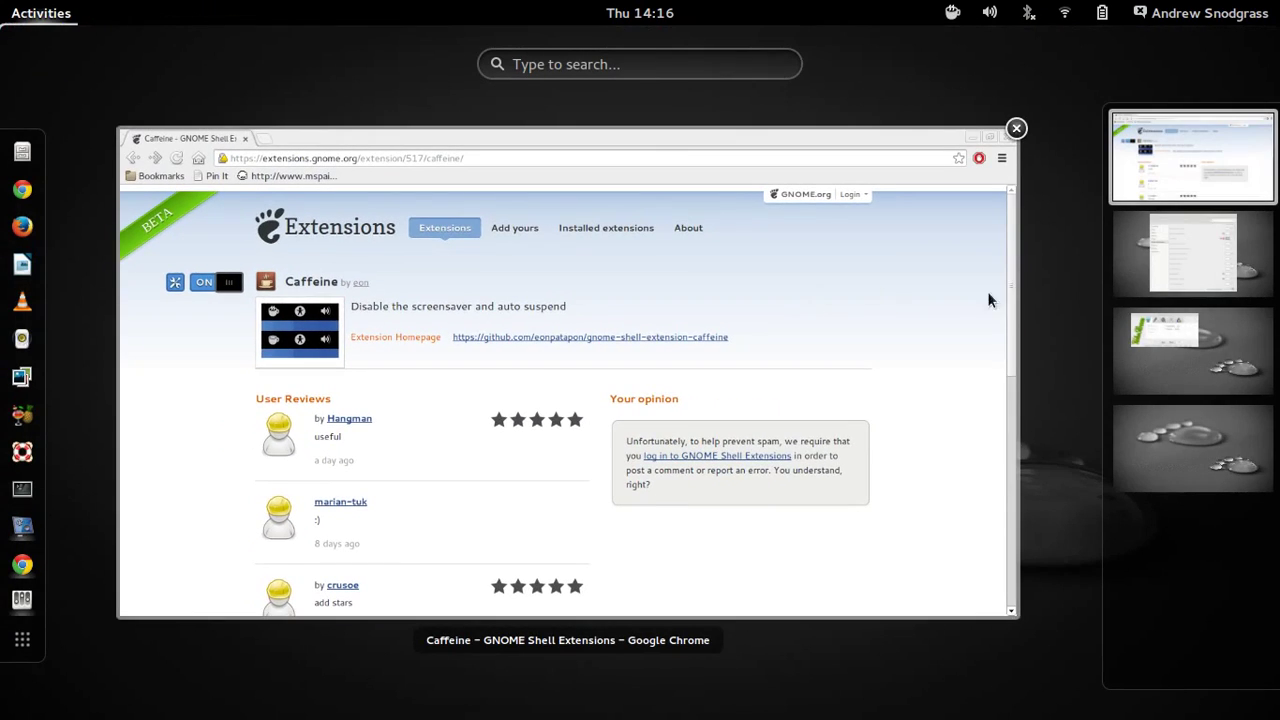
{"action": "left_click_drag", "start_coordinate": [1168, 343], "coordinate": [1213, 152]}
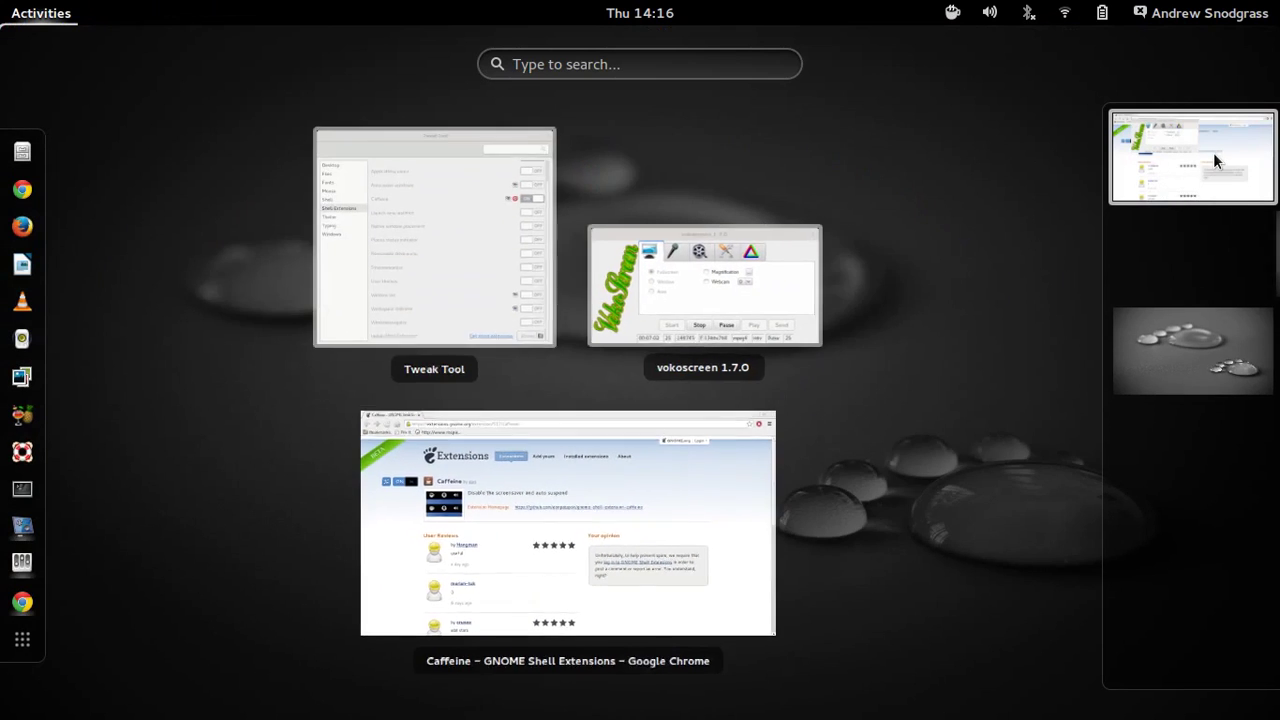
{"action": "left_click", "coordinate": [632, 524]}
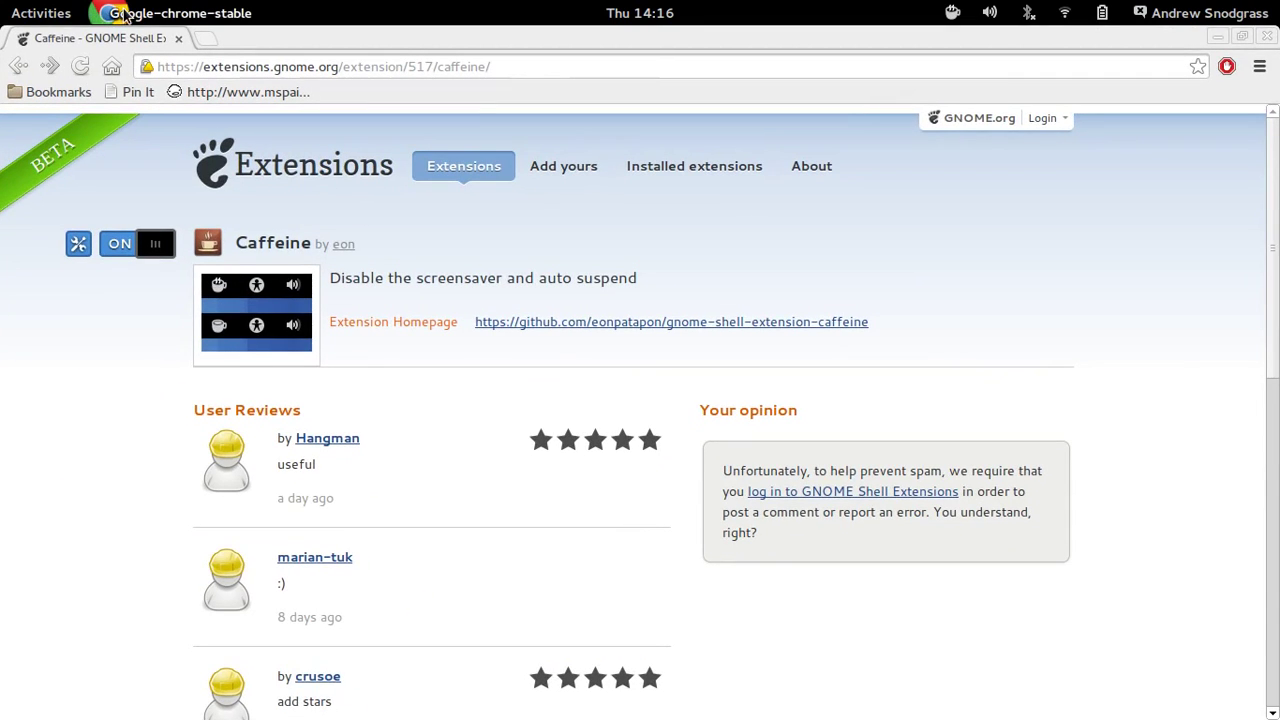
- Search the web for "chrome" in a new tab, open the Chrome Browser result and choose to download Chrome
{"action": "left_click", "coordinate": [205, 40]}
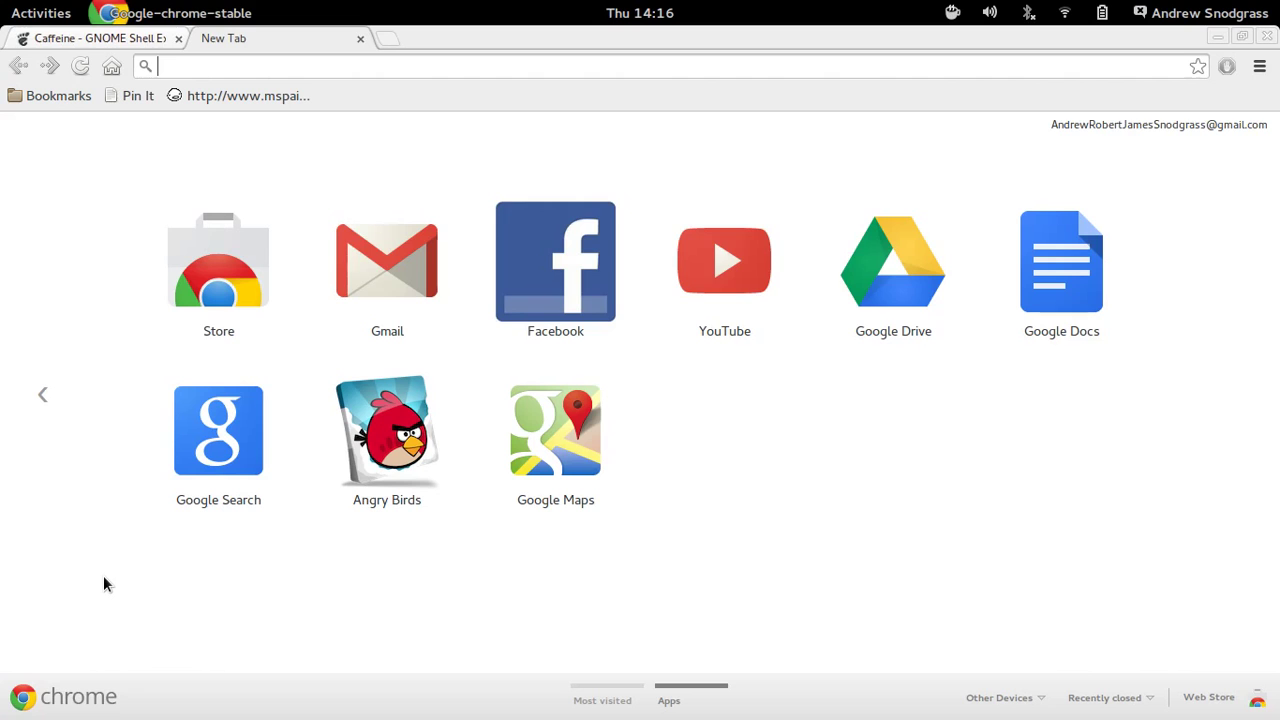
{"action": "type", "text": "chrome"}
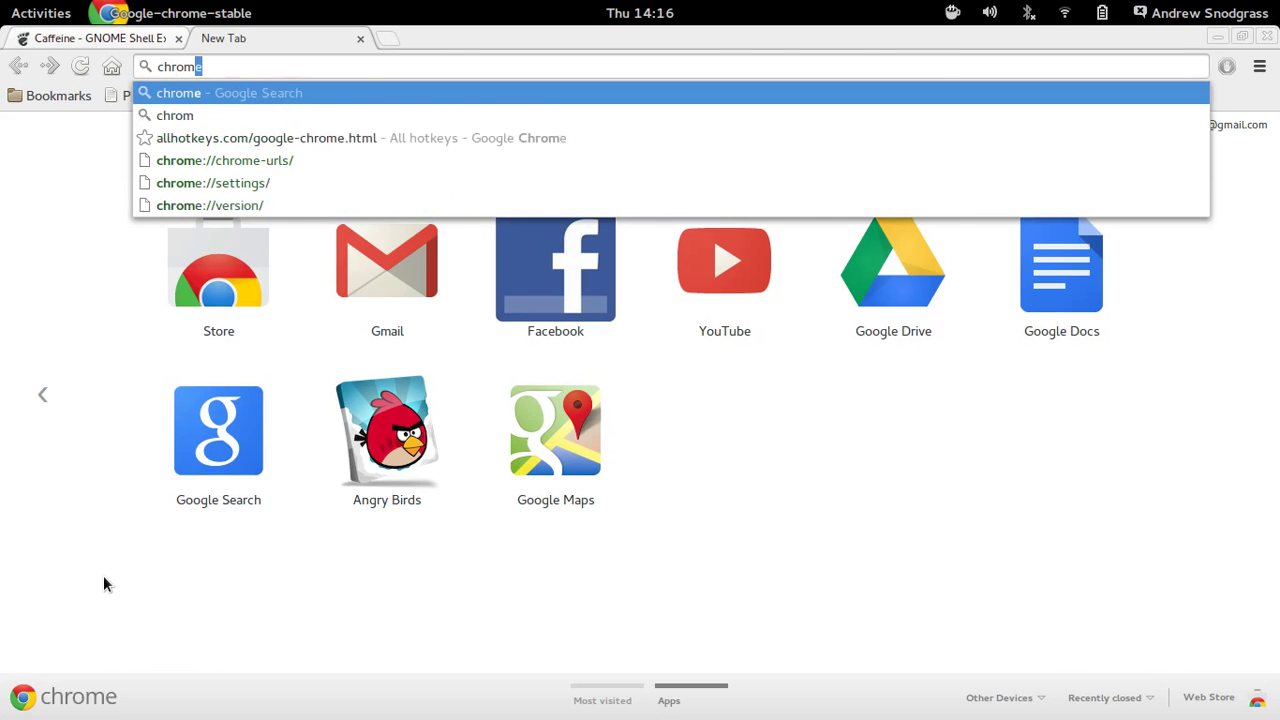
{"action": "key", "text": "Return"}
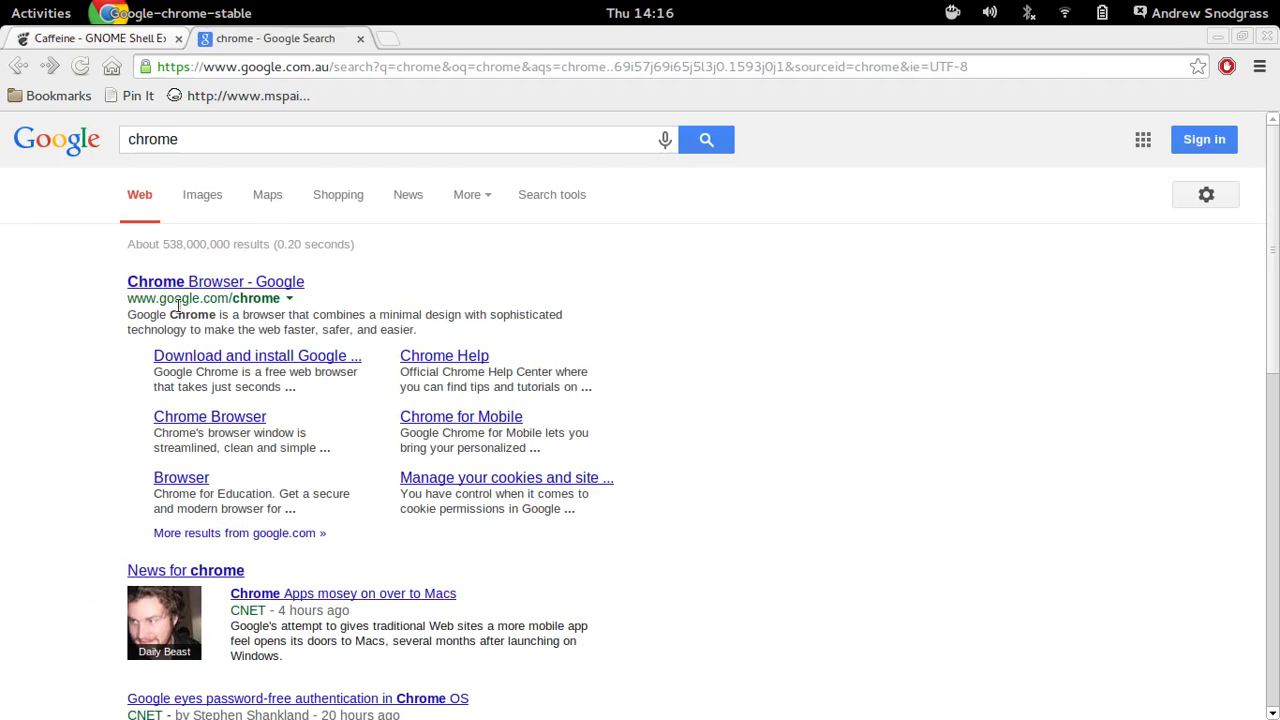
{"action": "left_click", "coordinate": [282, 284]}
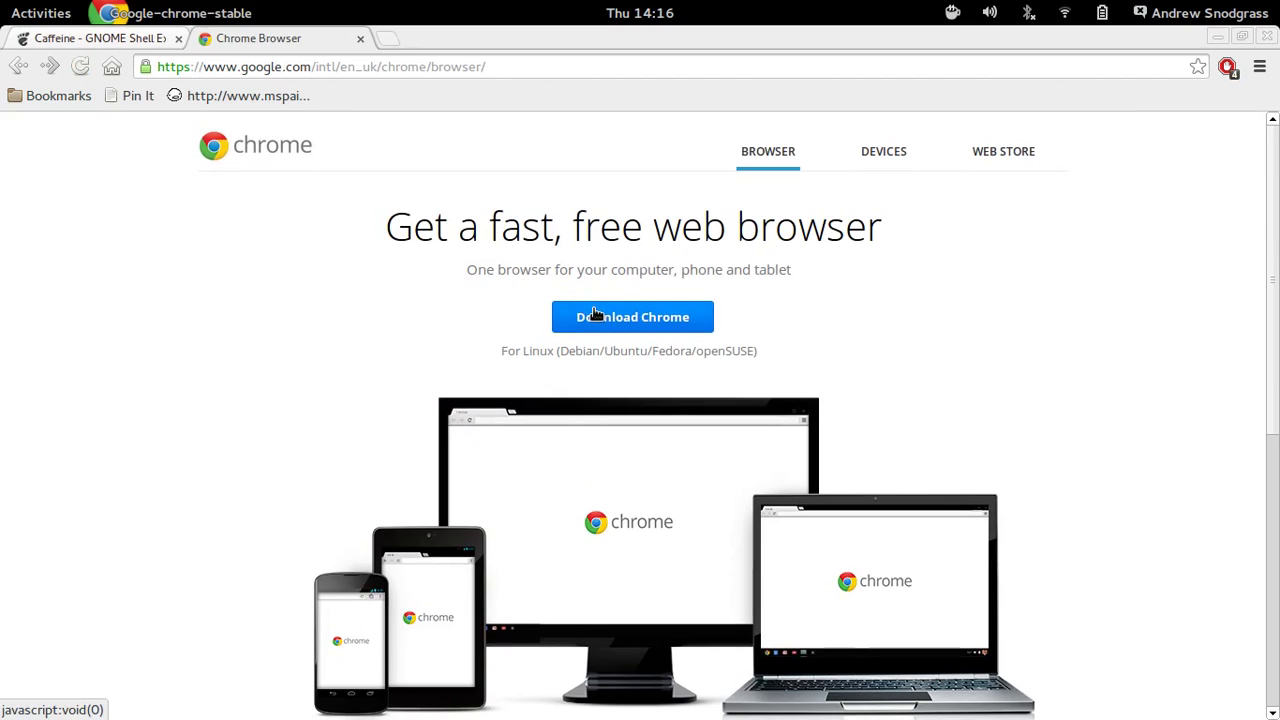
{"action": "left_click", "coordinate": [594, 316]}
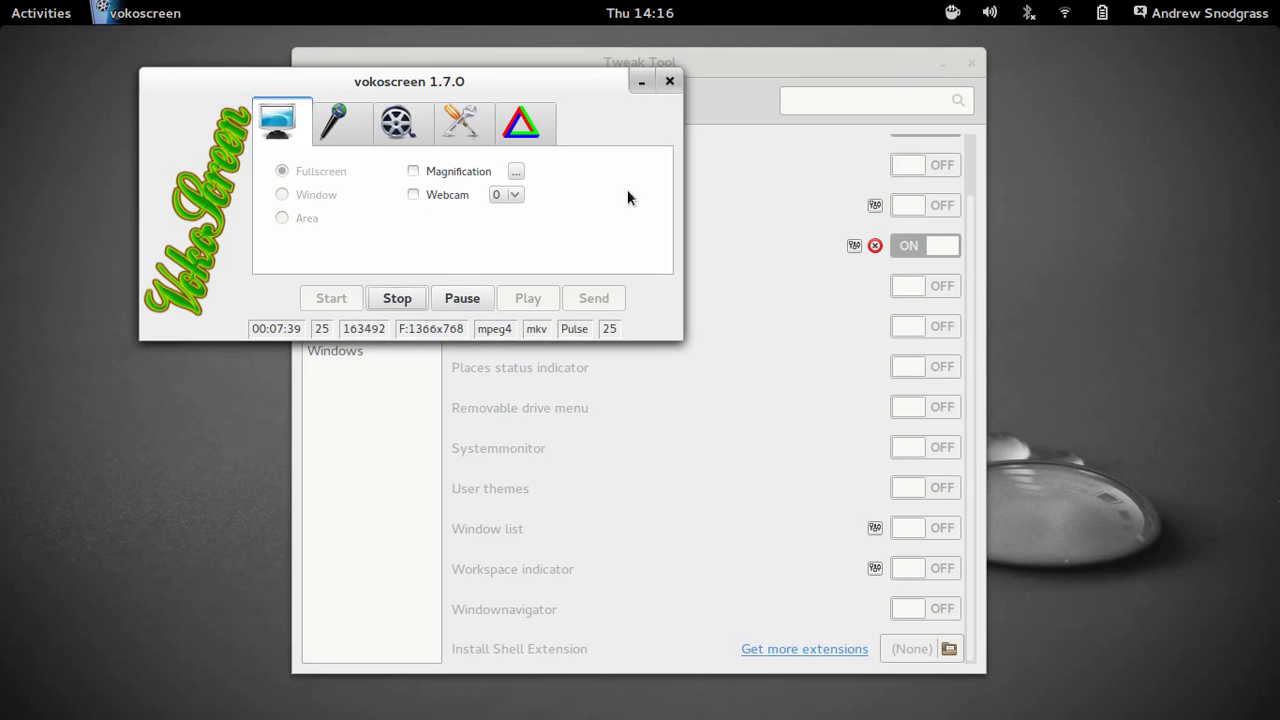
- Minimize the vokoscreen window and close Tweak Tool
{"action": "left_click", "coordinate": [644, 86]}
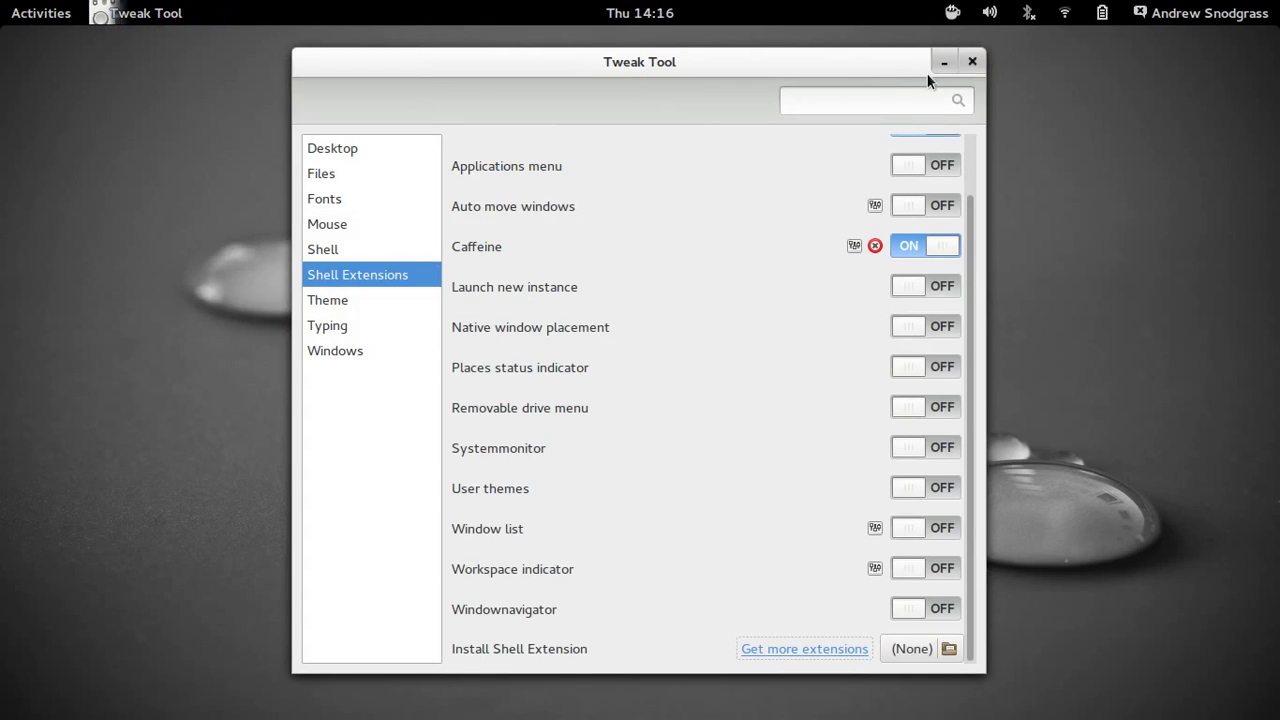
{"action": "left_click", "coordinate": [973, 62]}
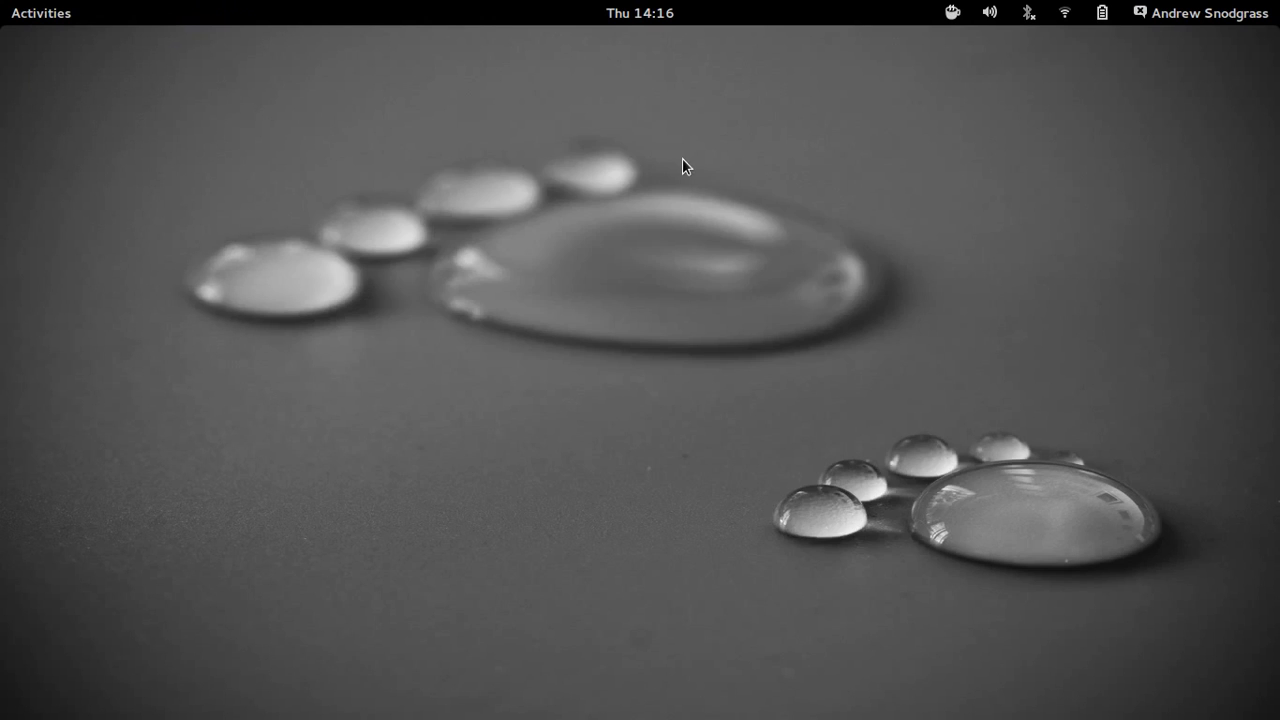
- Look through all installed applications, launch Transmission to show it, and quit it
{"action": "key", "text": "super"}
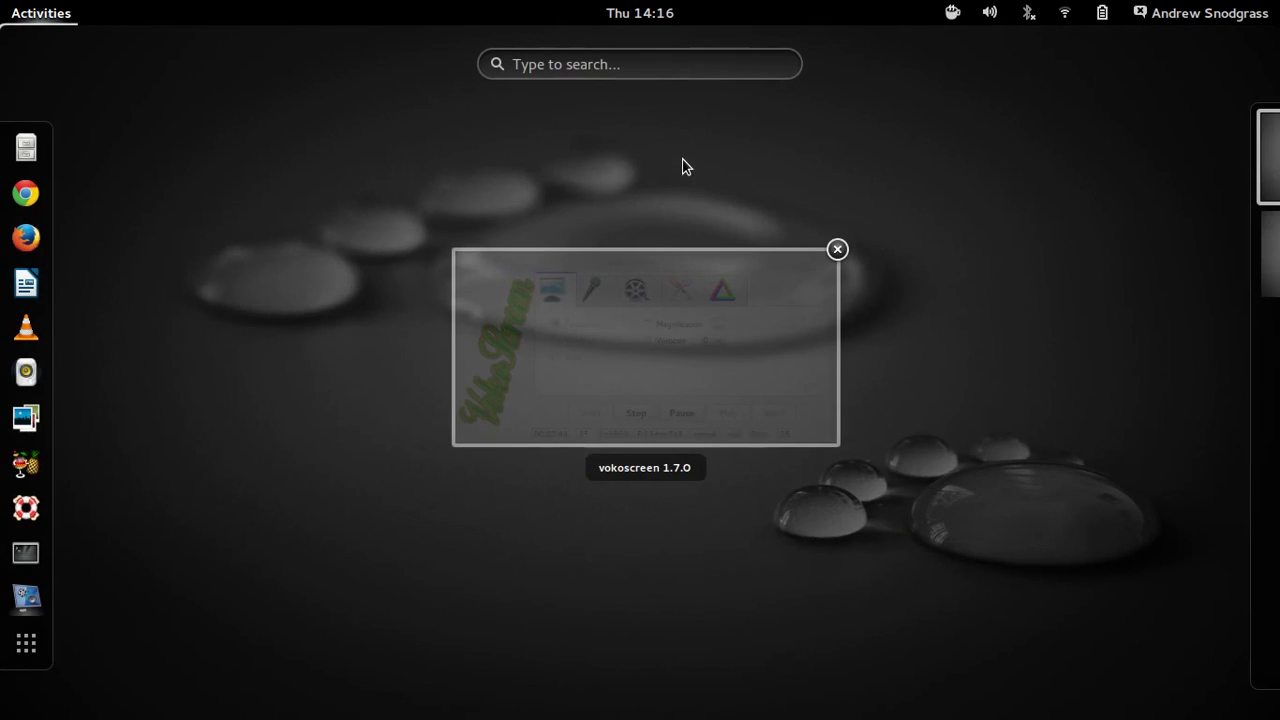
{"action": "left_click", "coordinate": [26, 641]}
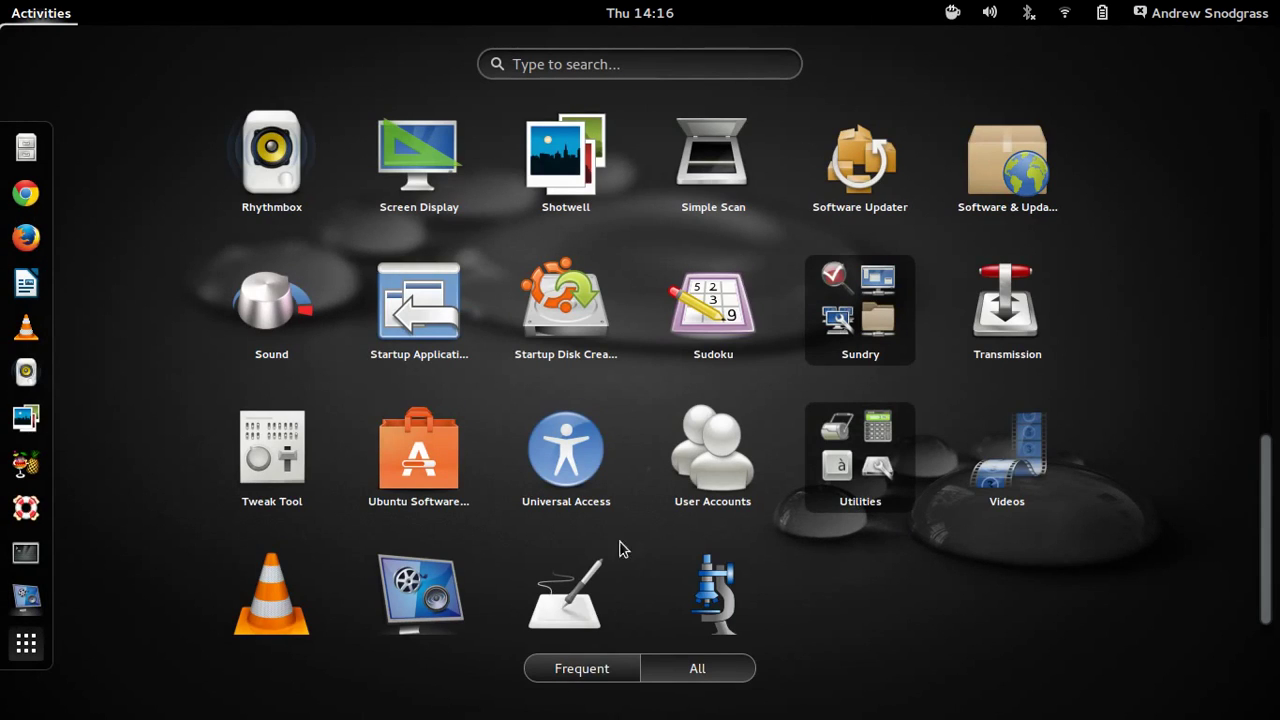
{"action": "scroll", "coordinate": [668, 415], "scroll_direction": "up", "scroll_amount": 5}
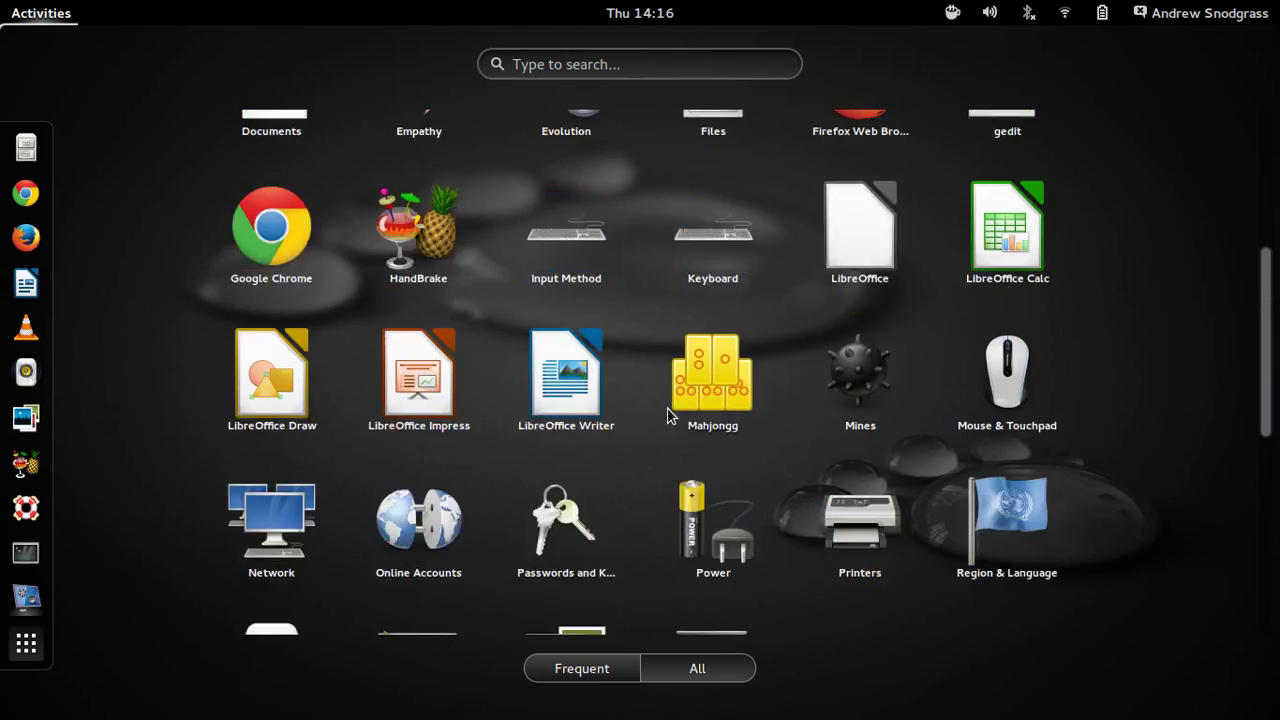
{"action": "scroll", "coordinate": [668, 415], "scroll_direction": "down", "scroll_amount": 5}
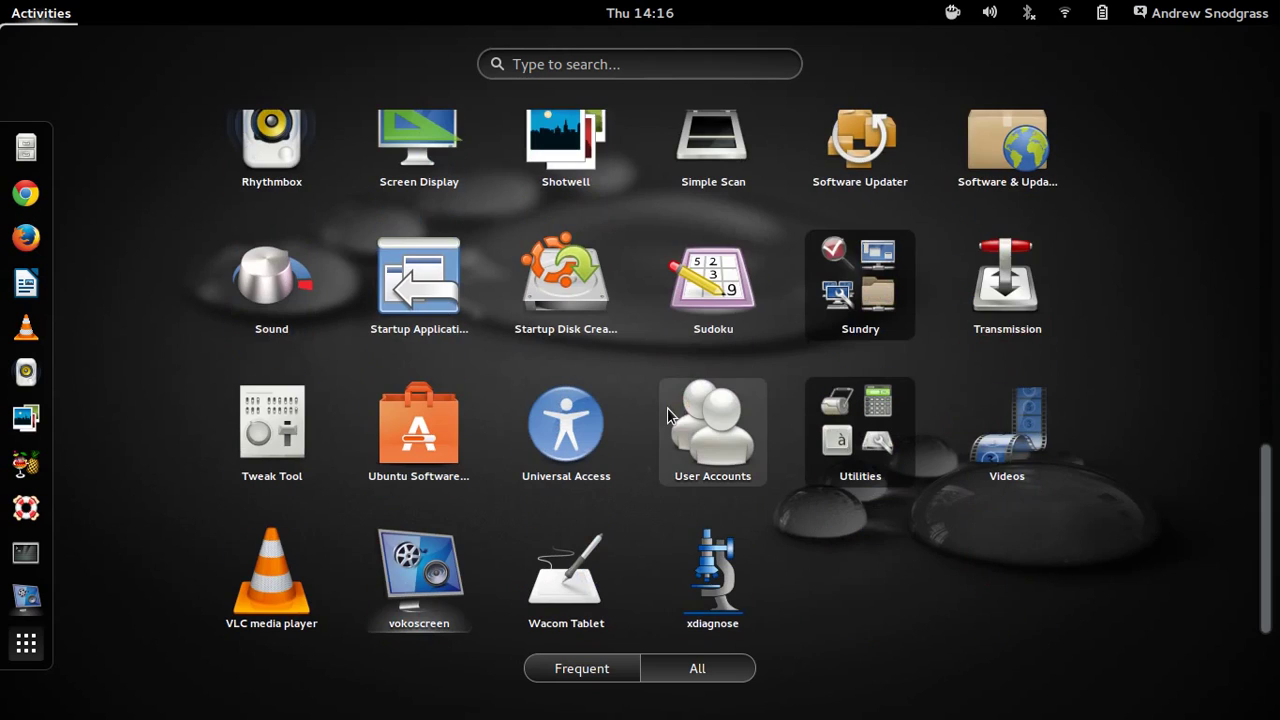
{"action": "left_click", "coordinate": [1003, 278]}
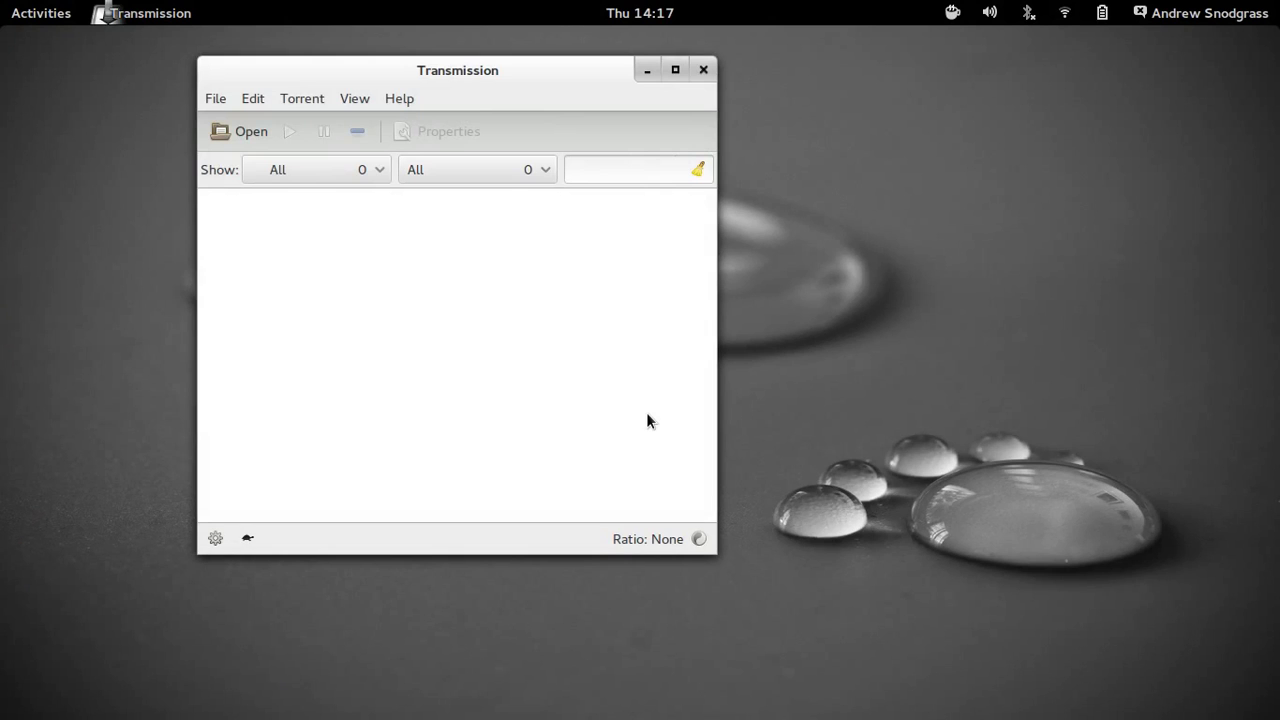
{"action": "key", "text": "ctrl+q"}
- Show all installed applications again and launch Ubuntu Software Centre
{"action": "key", "text": "super"}
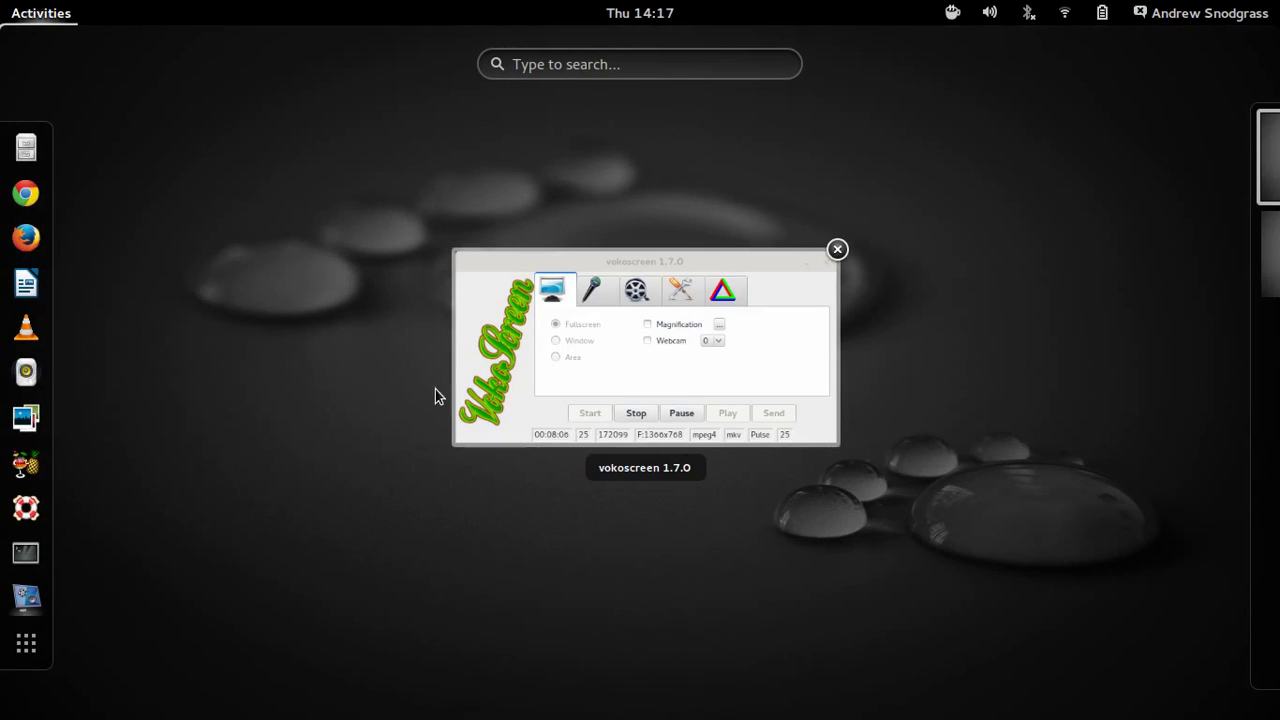
{"action": "left_click", "coordinate": [28, 655]}
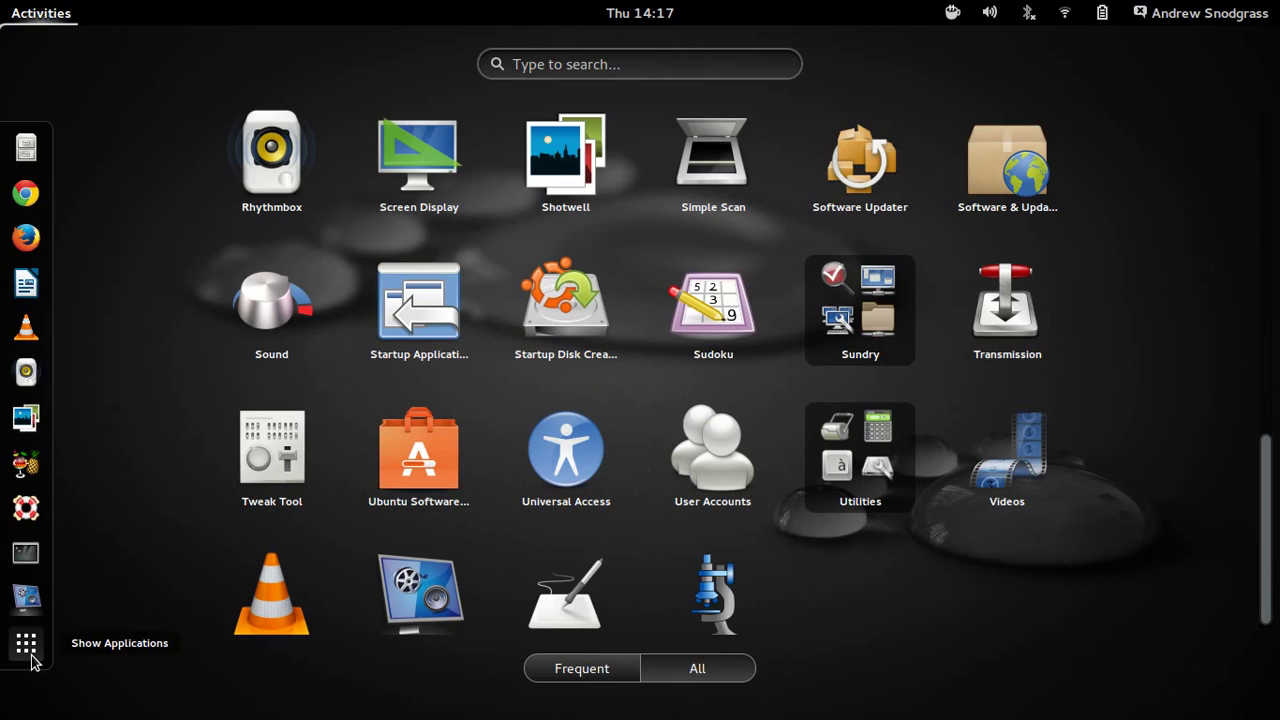
{"action": "scroll", "coordinate": [505, 551], "scroll_direction": "down", "scroll_amount": 1}
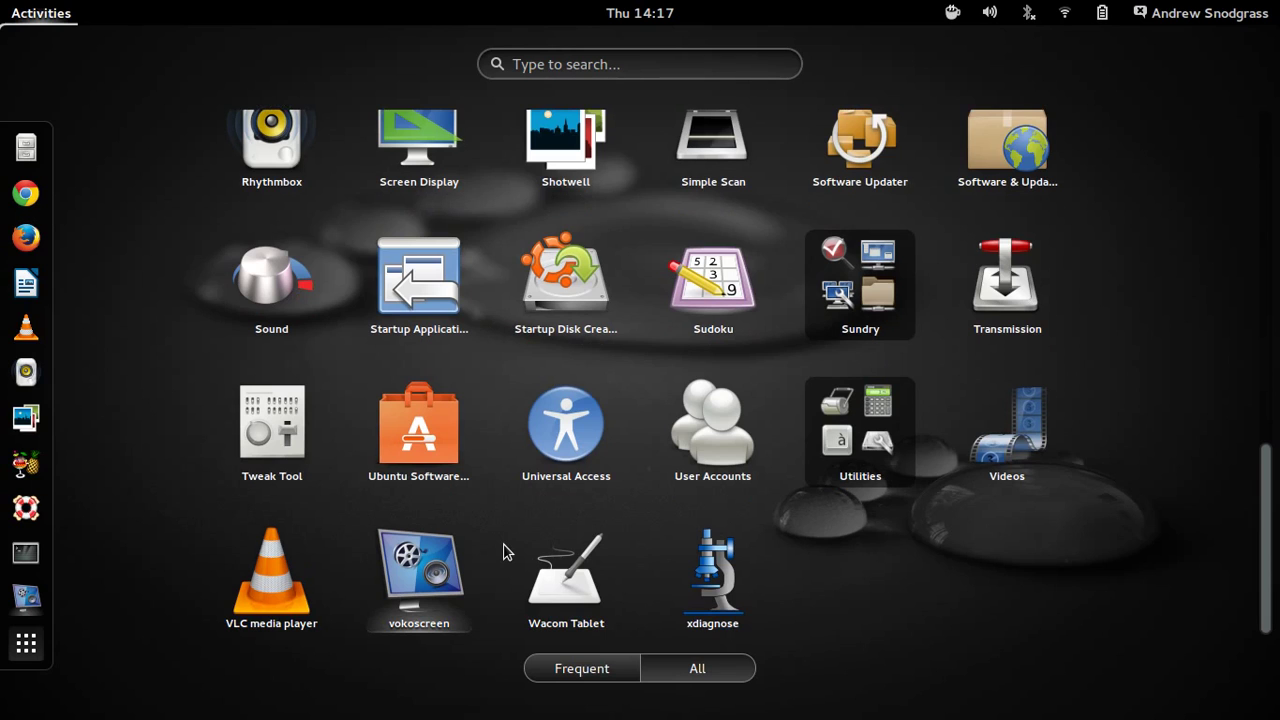
{"action": "left_click", "coordinate": [438, 455]}
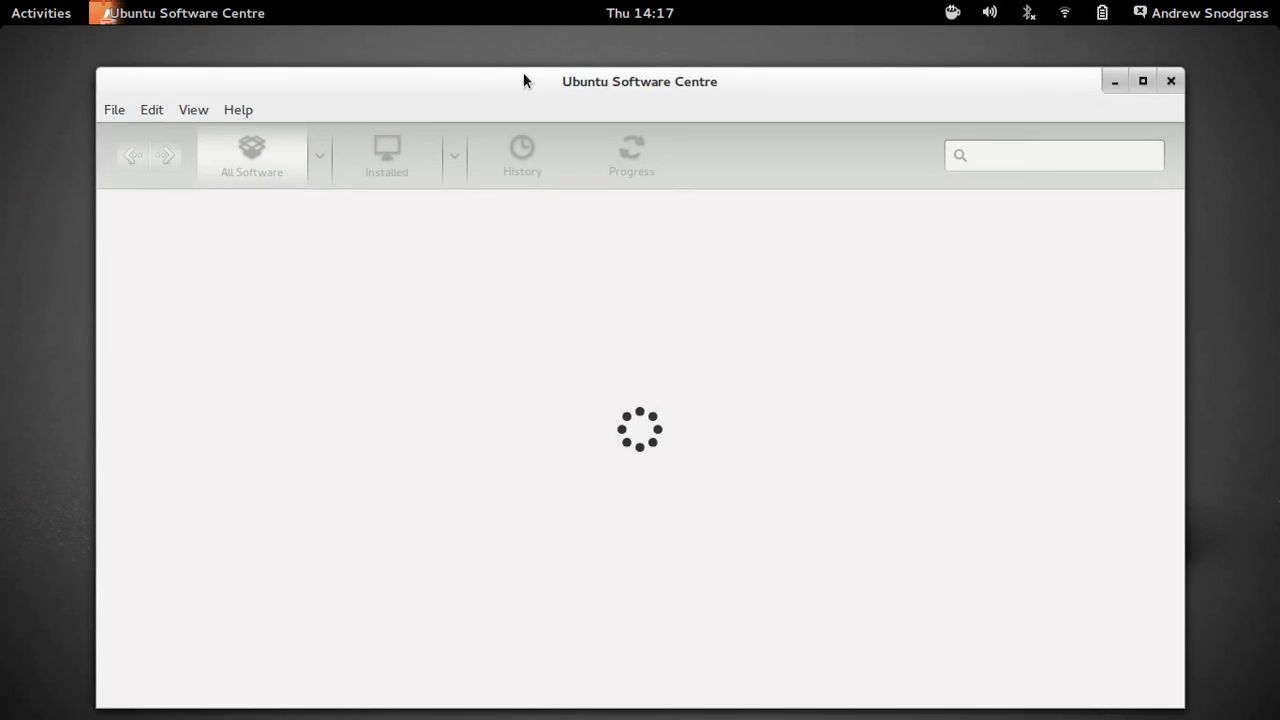
- Maximize Ubuntu Software Centre, search it for "chrome" and open the details of Chromium Web Browser
{"action": "double_click", "coordinate": [499, 79]}
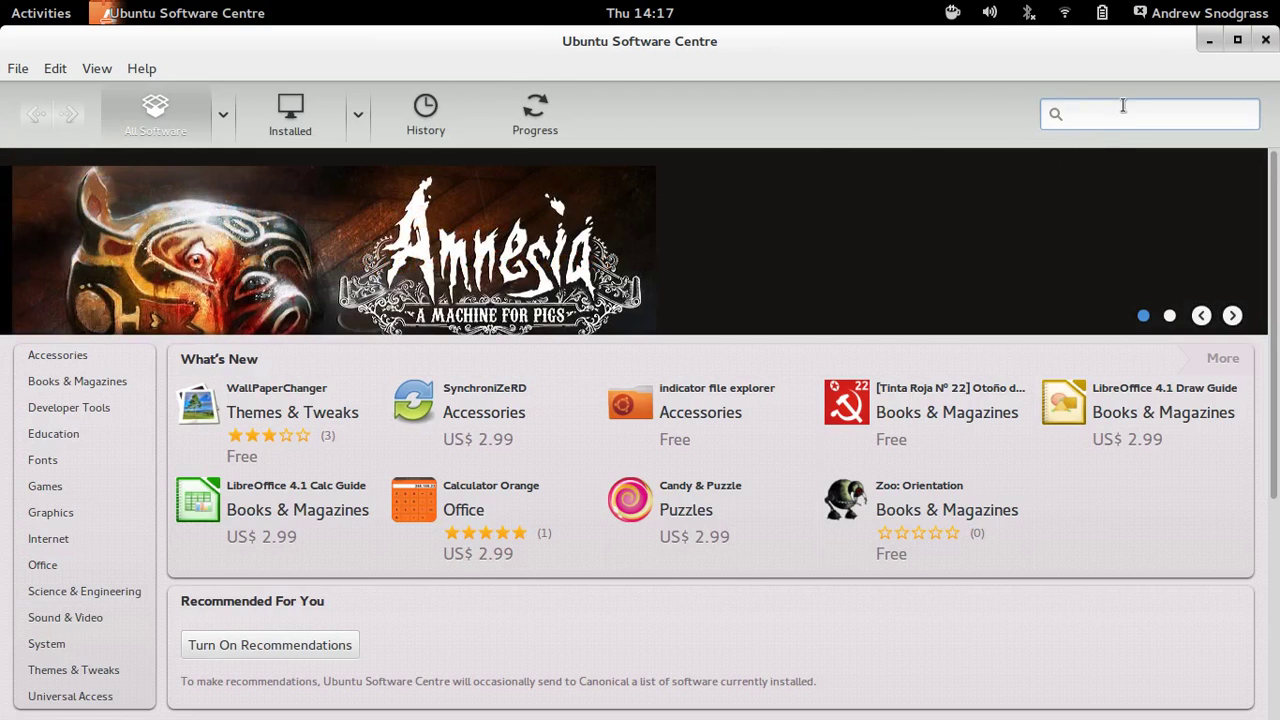
{"action": "type", "text": "chrome"}
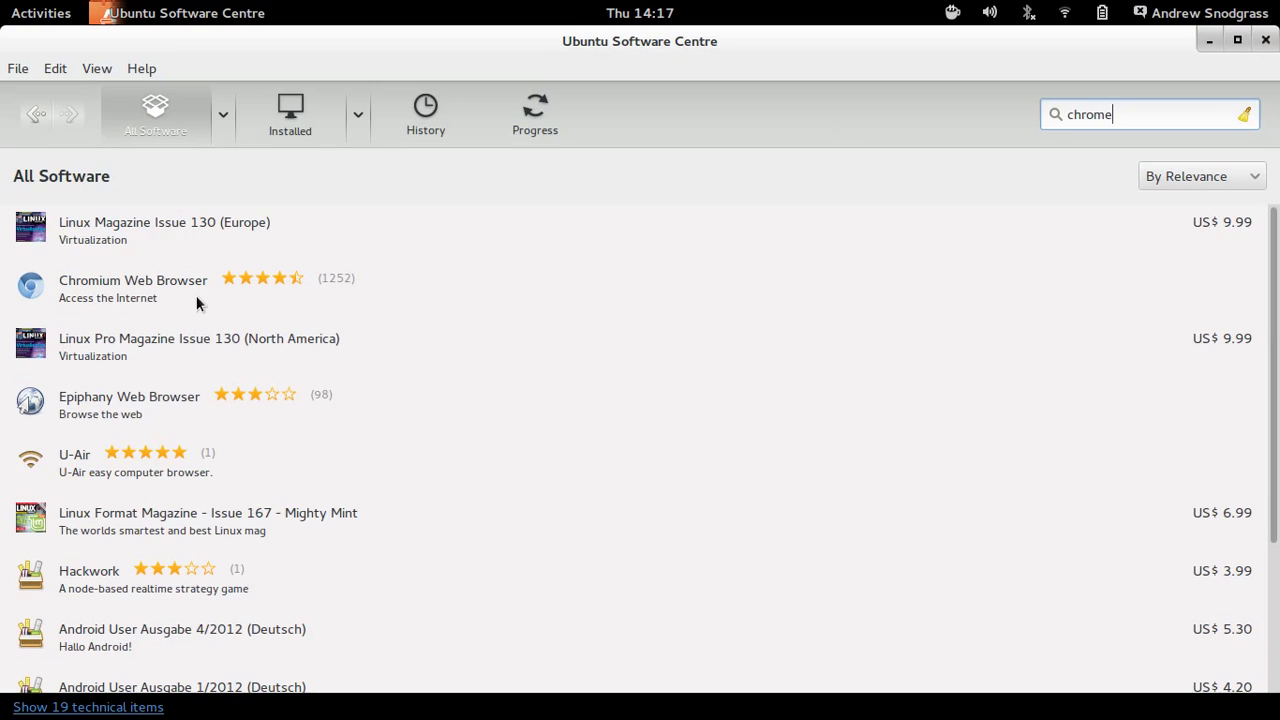
{"action": "left_click", "coordinate": [123, 298]}
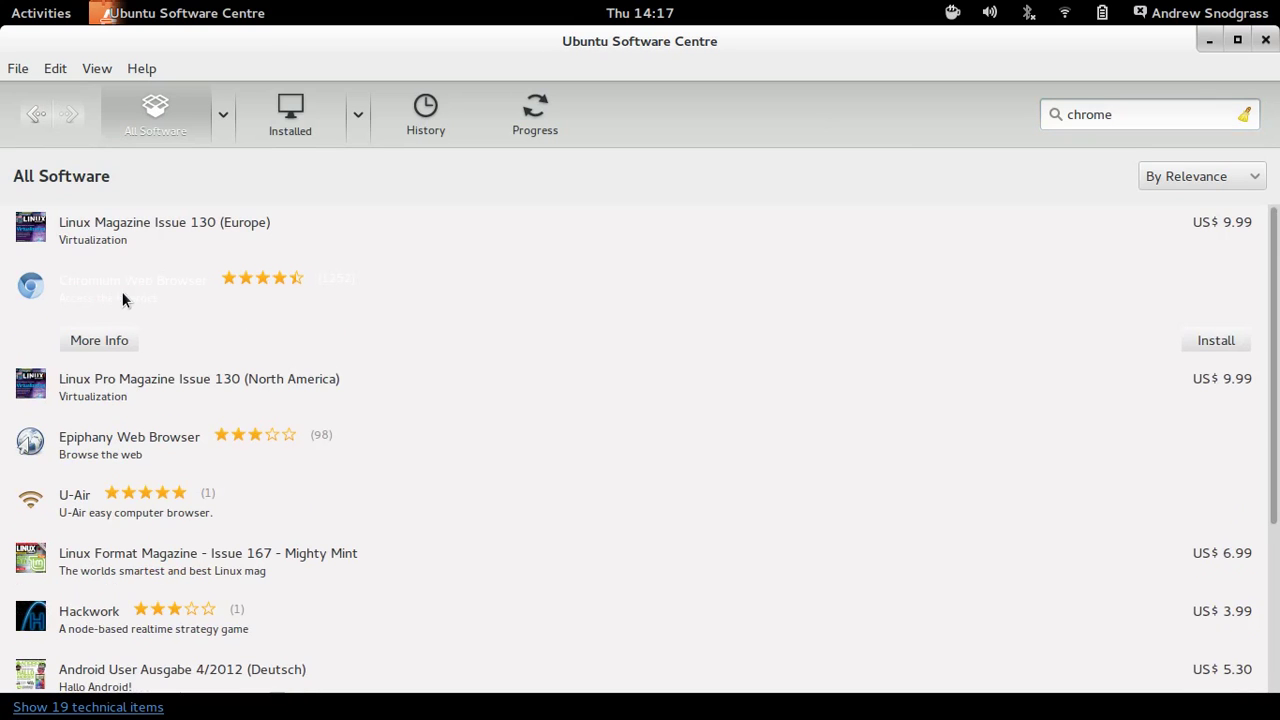
{"action": "left_click", "coordinate": [99, 341]}
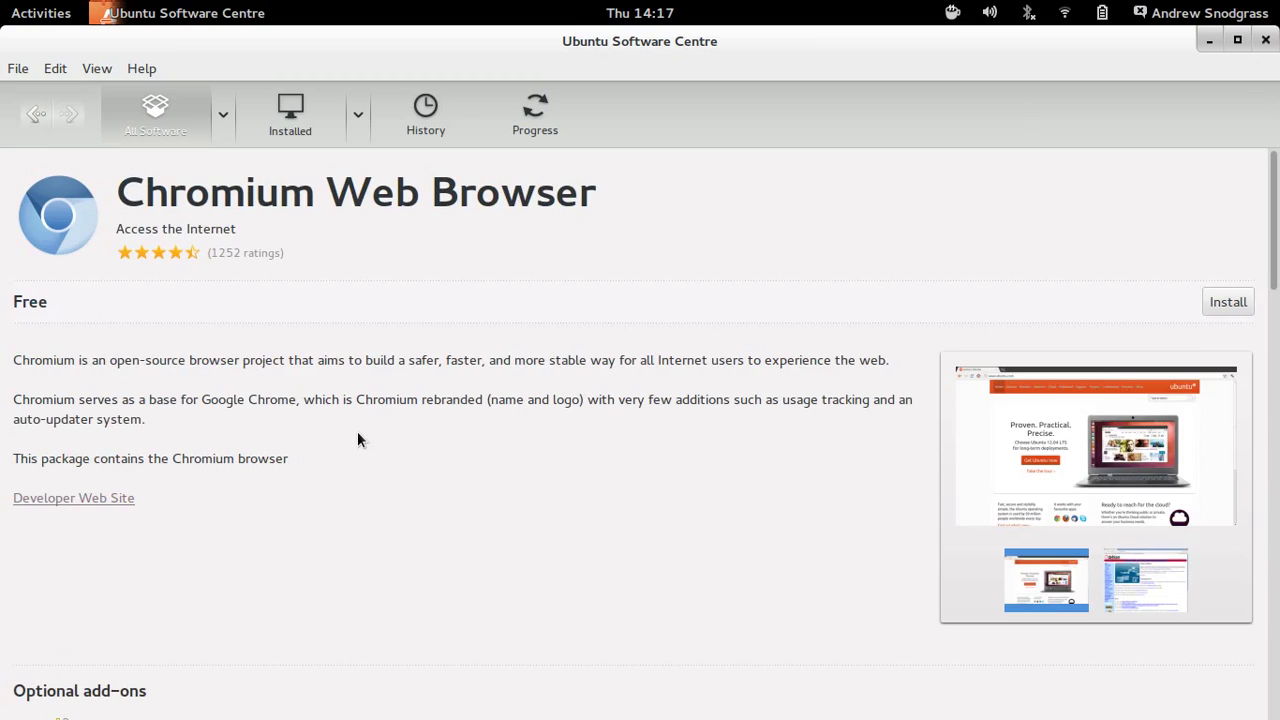
- Look through the Chromium Web Browser page, including its add-ons and reviews, and quit Ubuntu Software Centre
{"action": "scroll", "coordinate": [358, 440], "scroll_direction": "down", "scroll_amount": 10}
{"action": "scroll", "coordinate": [358, 440], "scroll_direction": "down", "scroll_amount": 5}
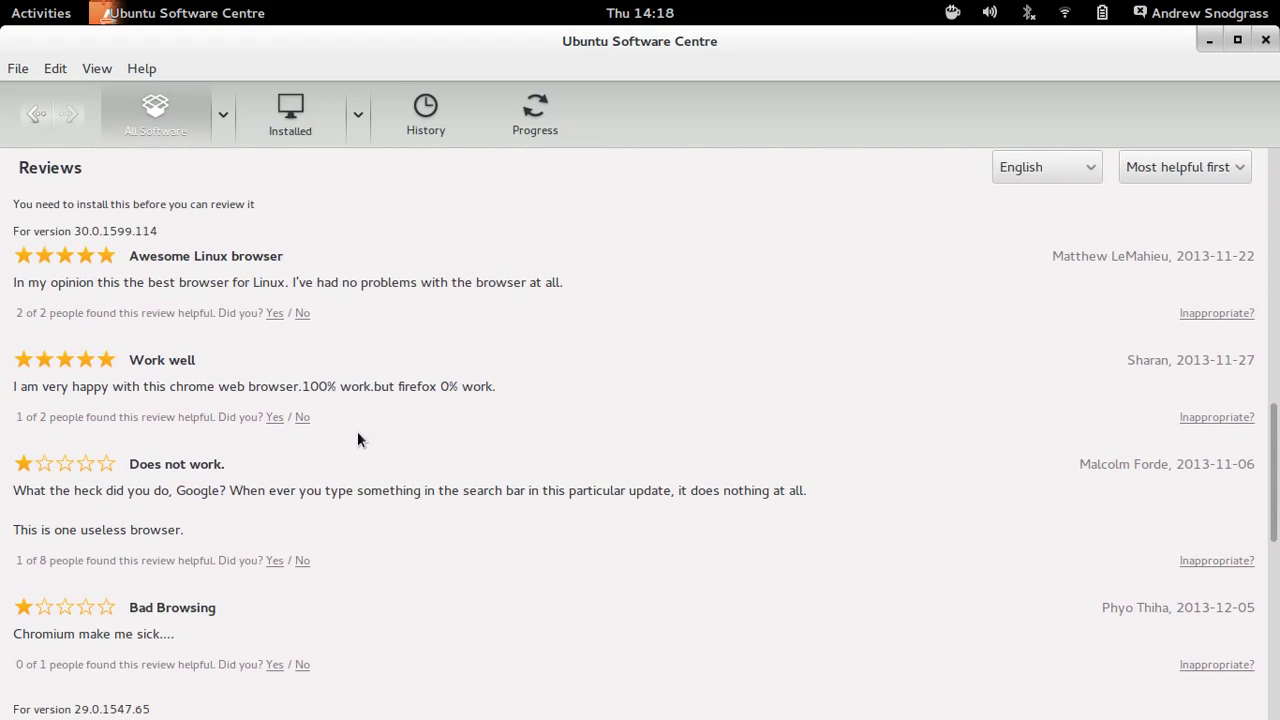
{"action": "scroll", "coordinate": [368, 430], "scroll_direction": "up", "scroll_amount": 15}
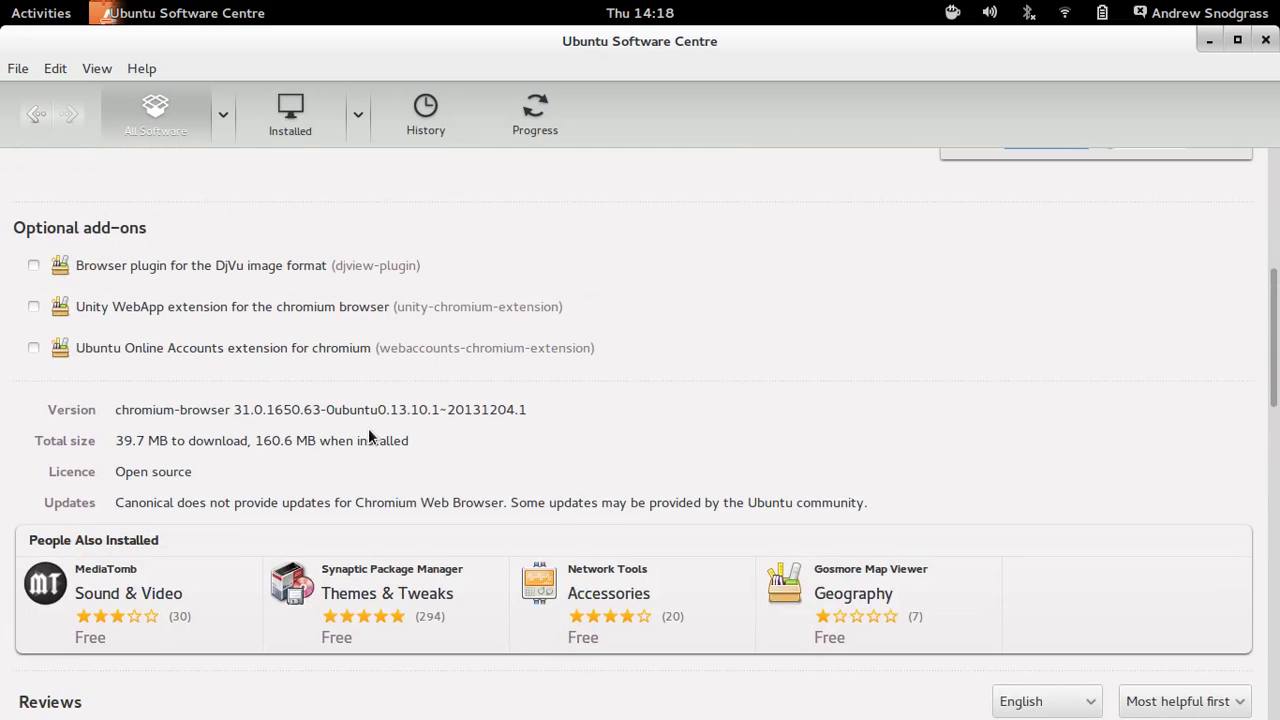
{"action": "key", "text": "ctrl+q"}
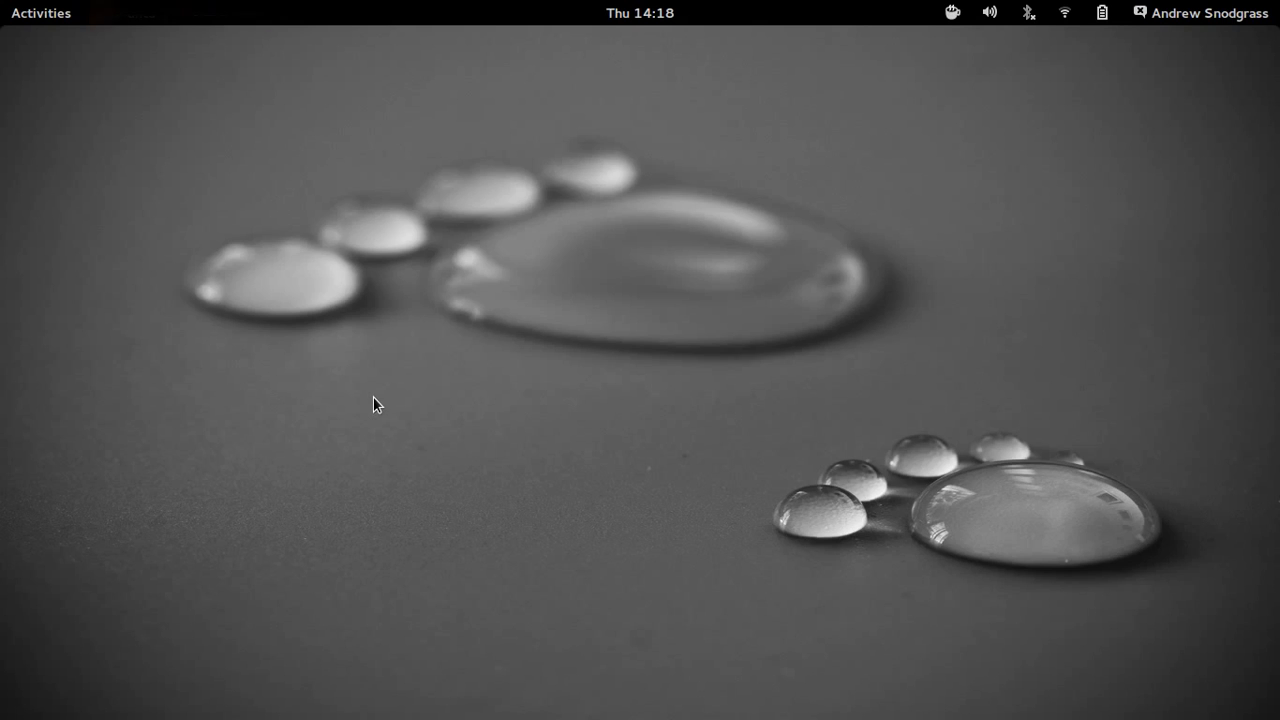
- Launch Firefox from the activities overview to show it, and quit it
{"action": "key", "text": "super"}
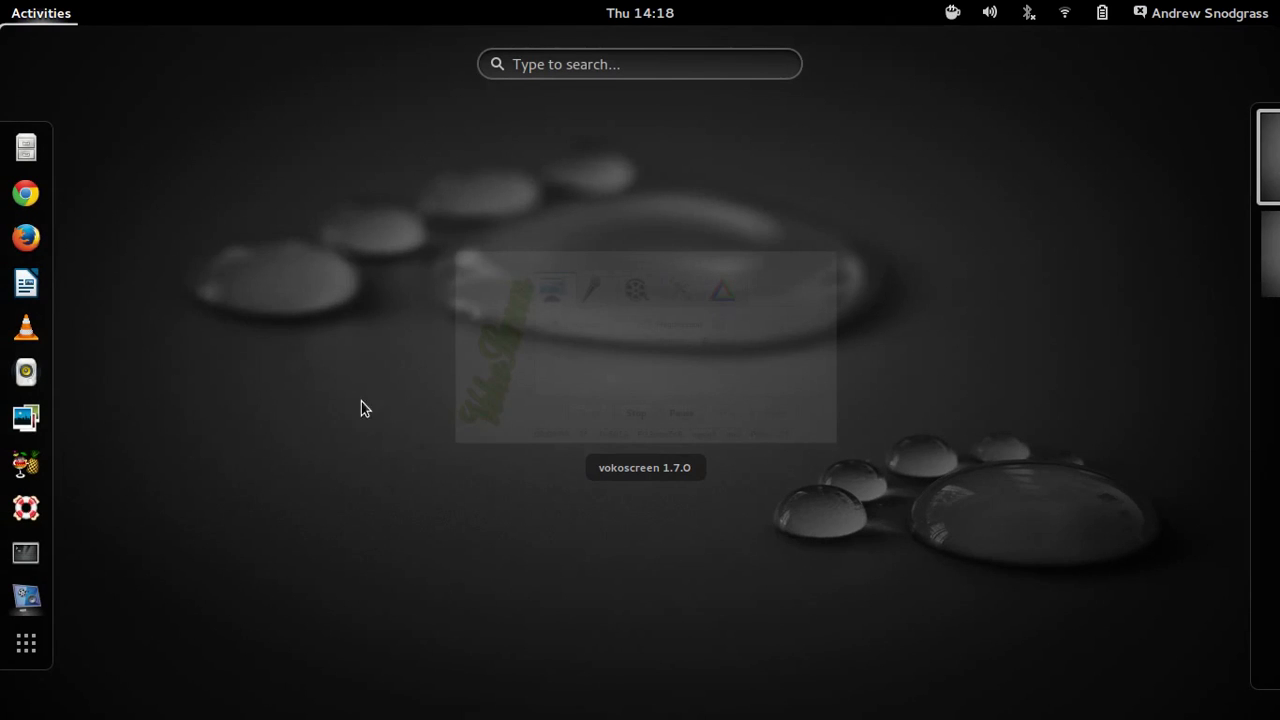
{"action": "left_click", "coordinate": [26, 237]}
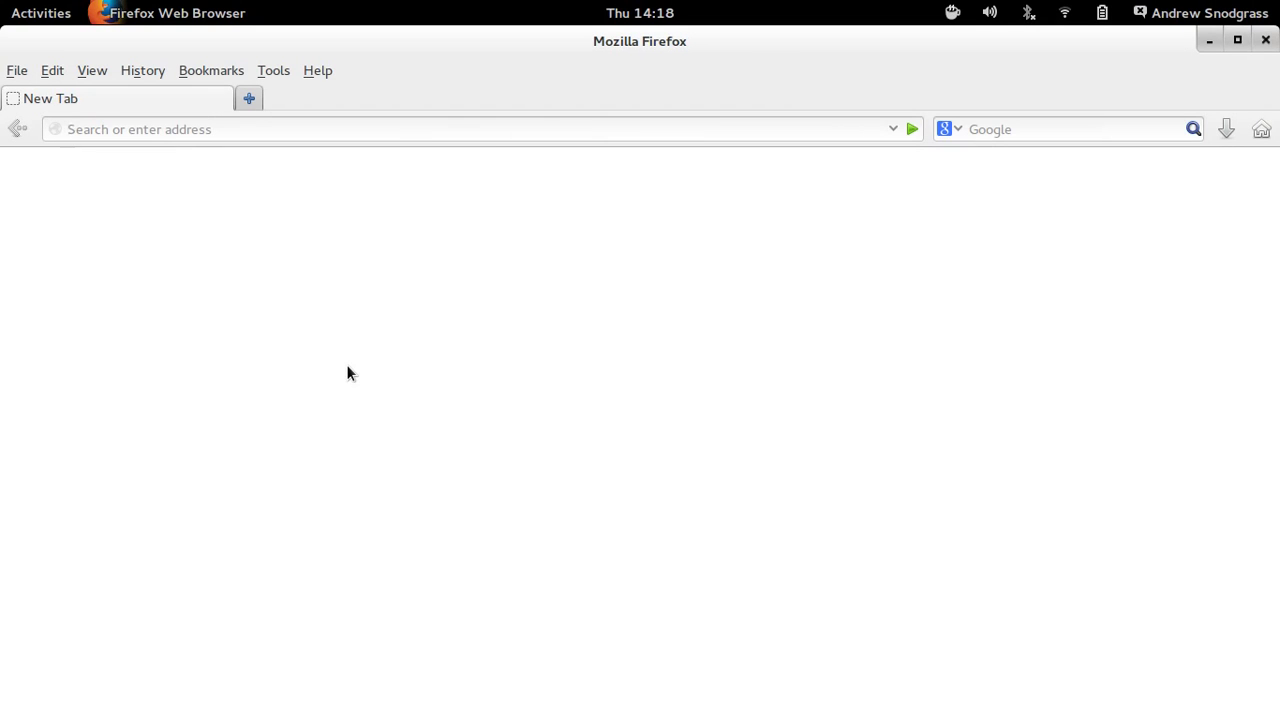
{"action": "key", "text": "ctrl+q"}
- Launch Google Chrome, look through the bookmarks and open the Explosm.net bookmark from the Webcomics folder
{"action": "key", "text": "super"}
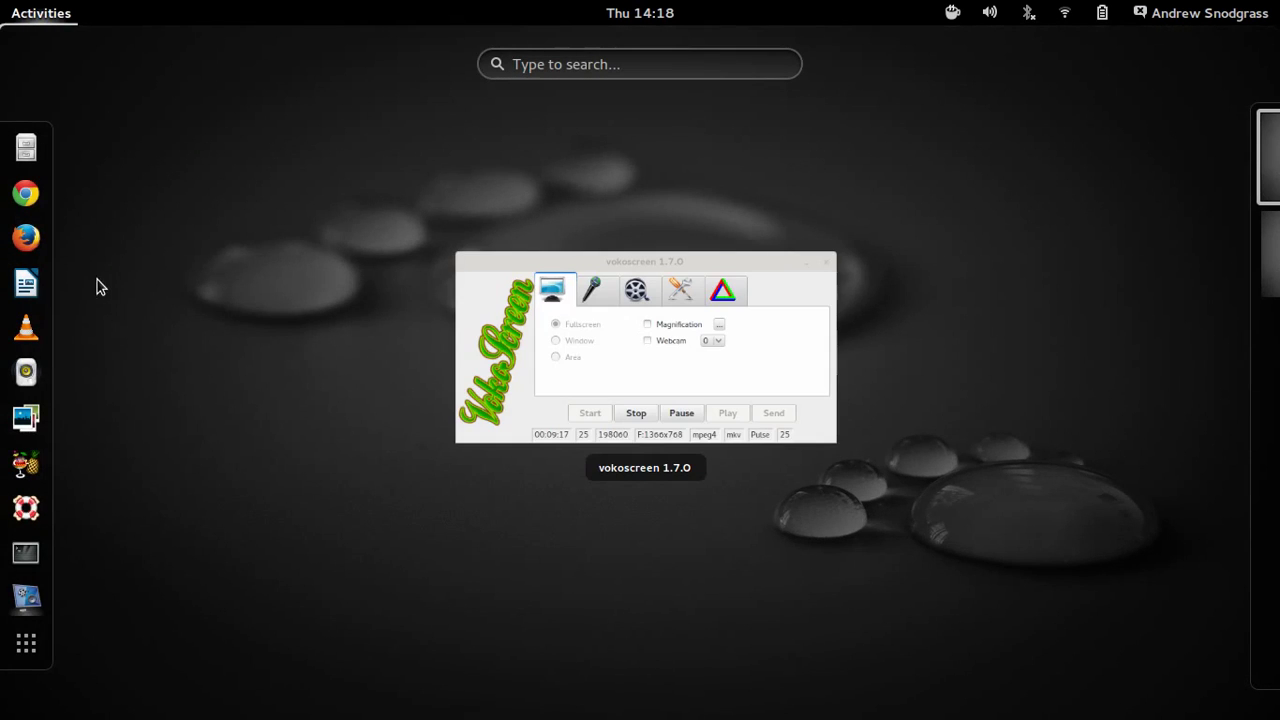
{"action": "left_click", "coordinate": [33, 186]}
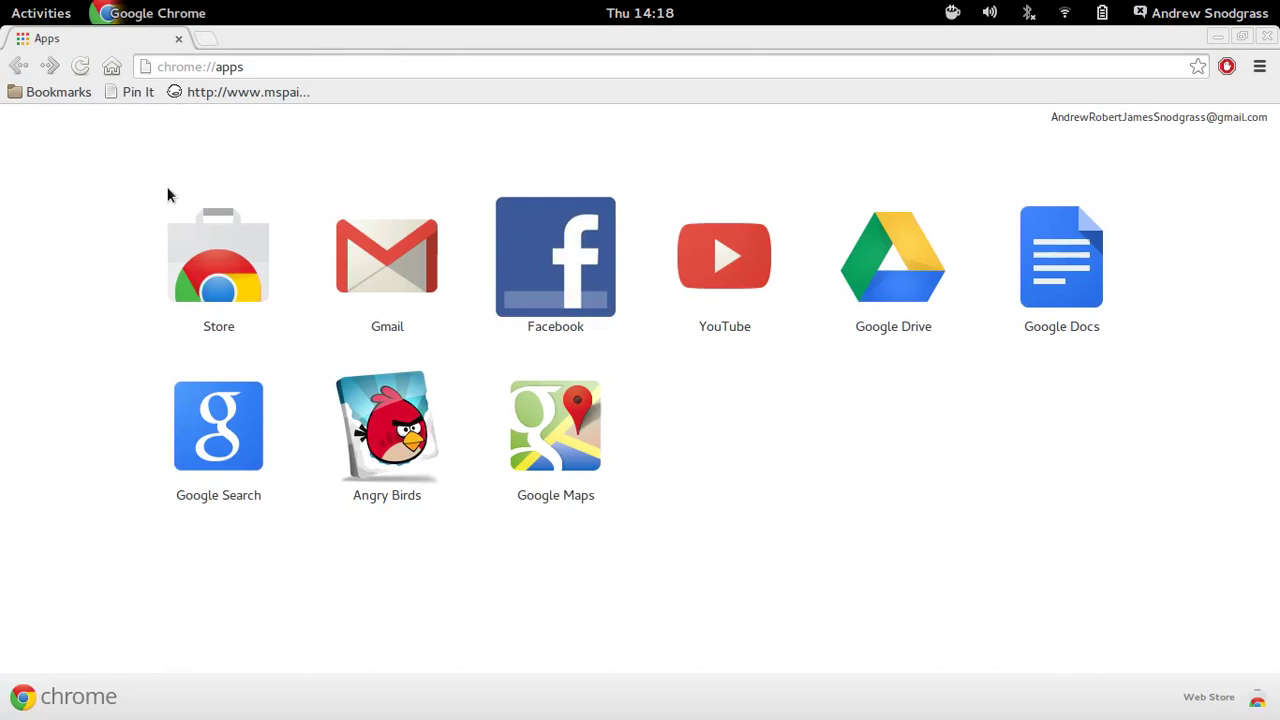
{"action": "left_click", "coordinate": [54, 96]}
{"action": "mouse_move", "coordinate": [86, 224]}
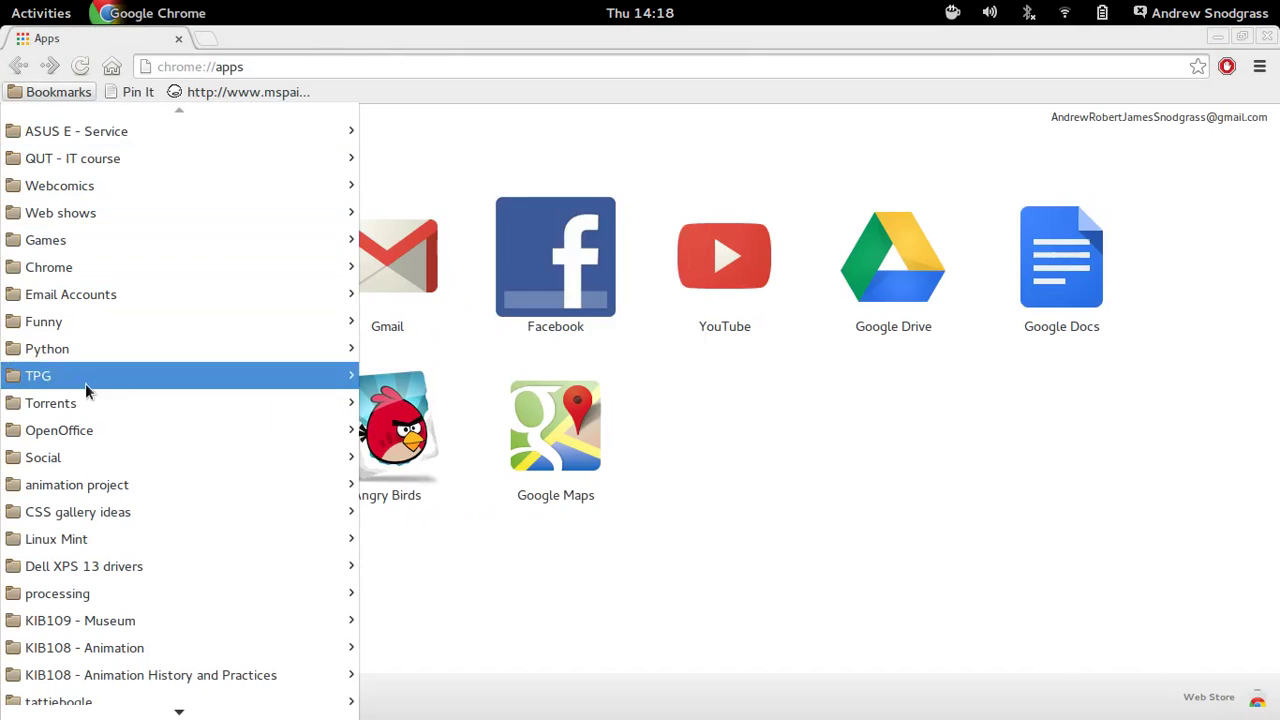
{"action": "mouse_move", "coordinate": [163, 716]}
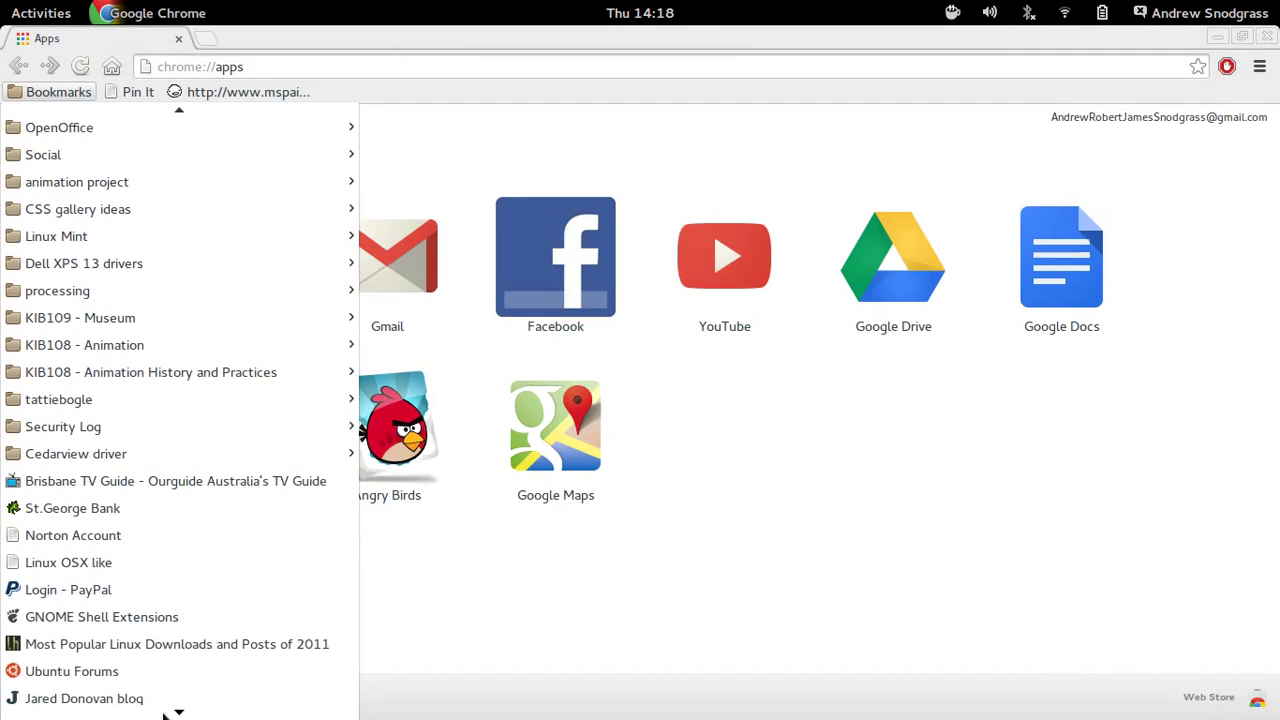
{"action": "mouse_move", "coordinate": [180, 108]}
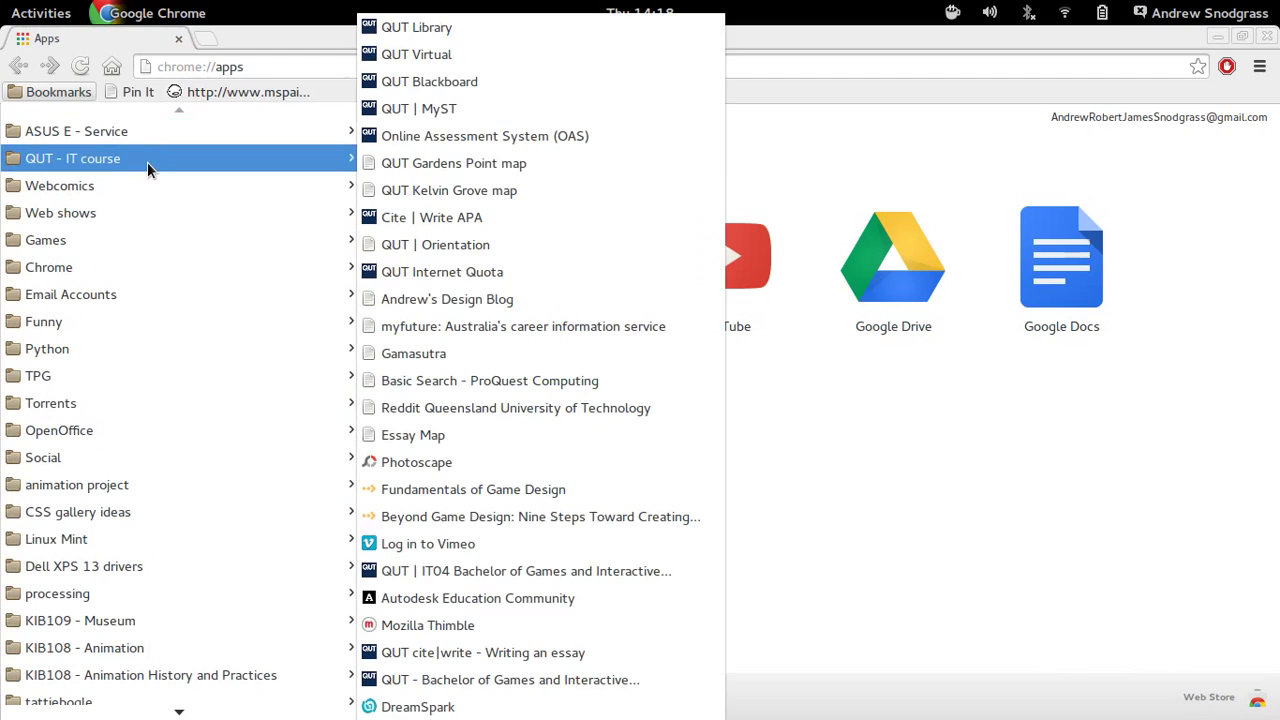
{"action": "mouse_move", "coordinate": [260, 176]}
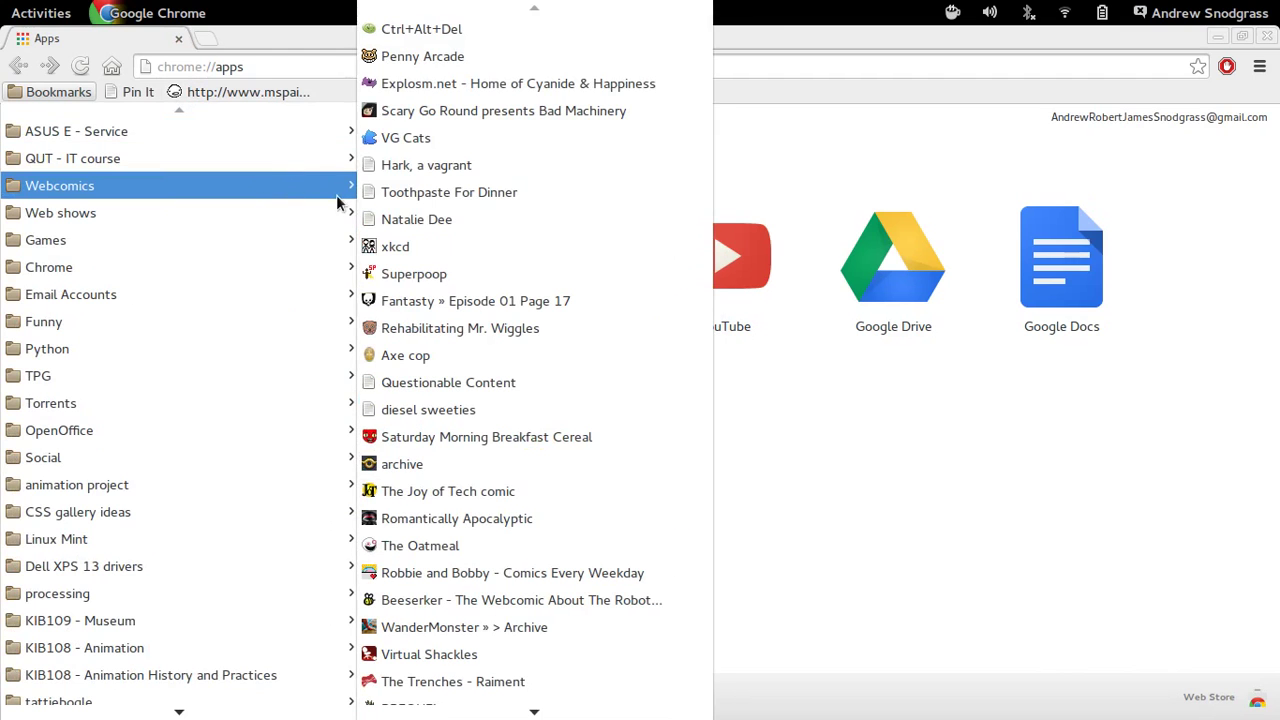
{"action": "left_click", "coordinate": [420, 83]}
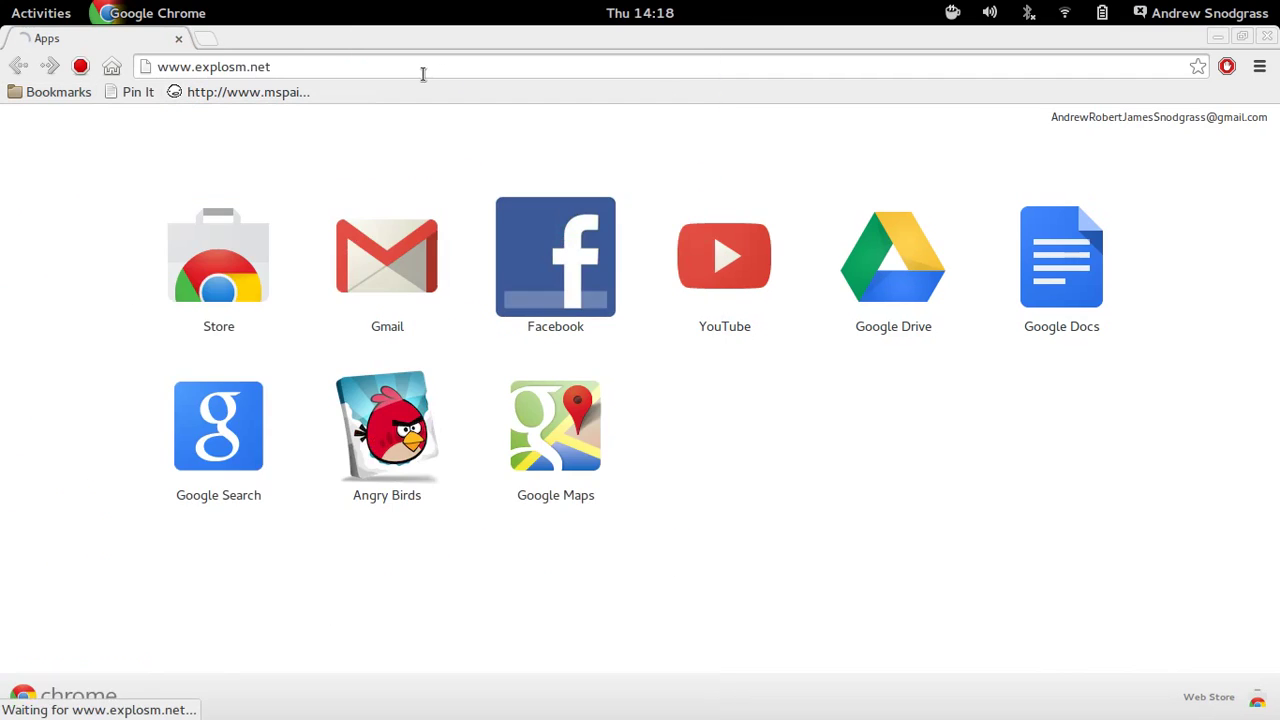
- Open the Penny Arcade bookmark from the Webcomics folder, view the site and close its tab
{"action": "left_click", "coordinate": [58, 92]}
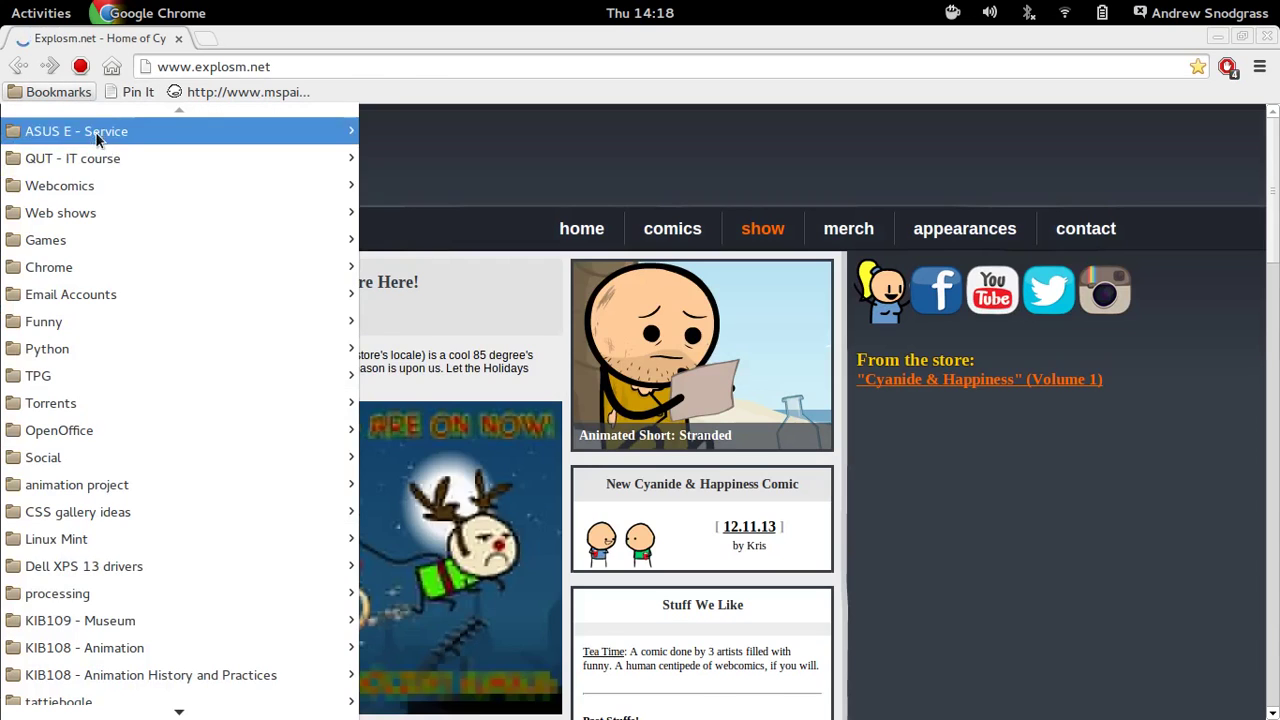
{"action": "mouse_move", "coordinate": [340, 186]}
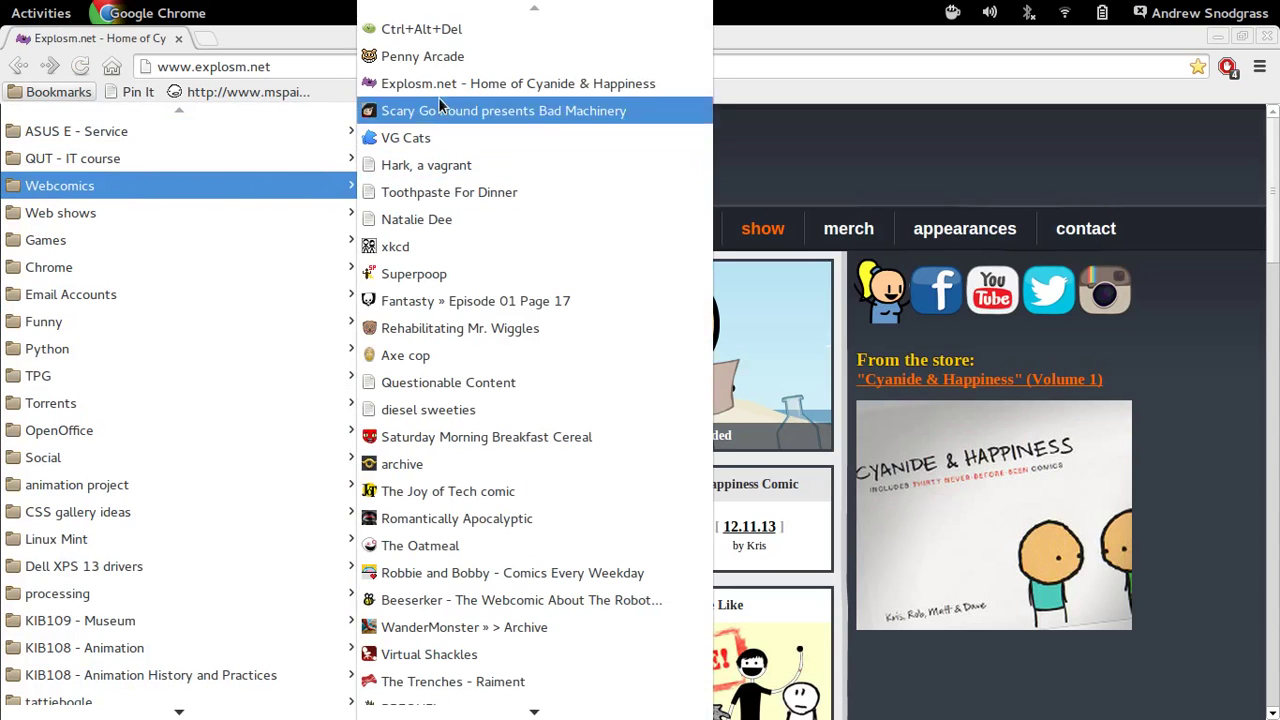
{"action": "left_click", "coordinate": [436, 66]}
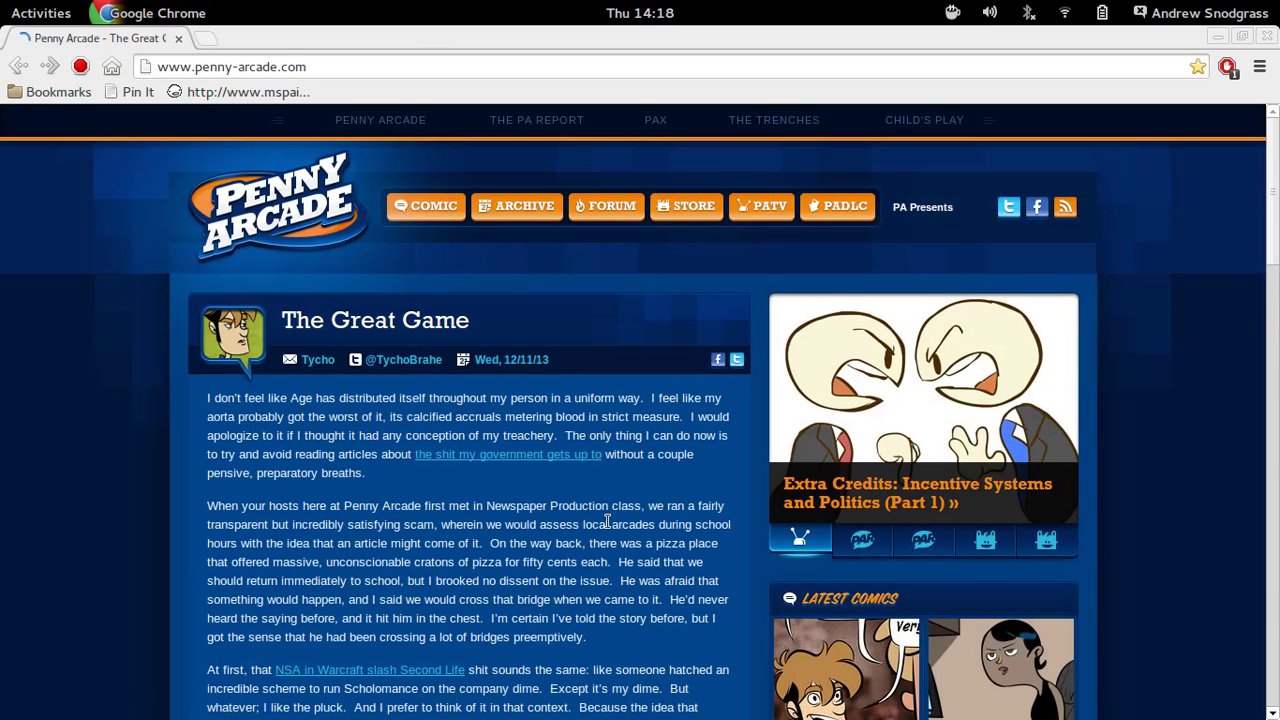
{"action": "key", "text": "ctrl+plus"}
{"action": "key", "text": "ctrl+w"}
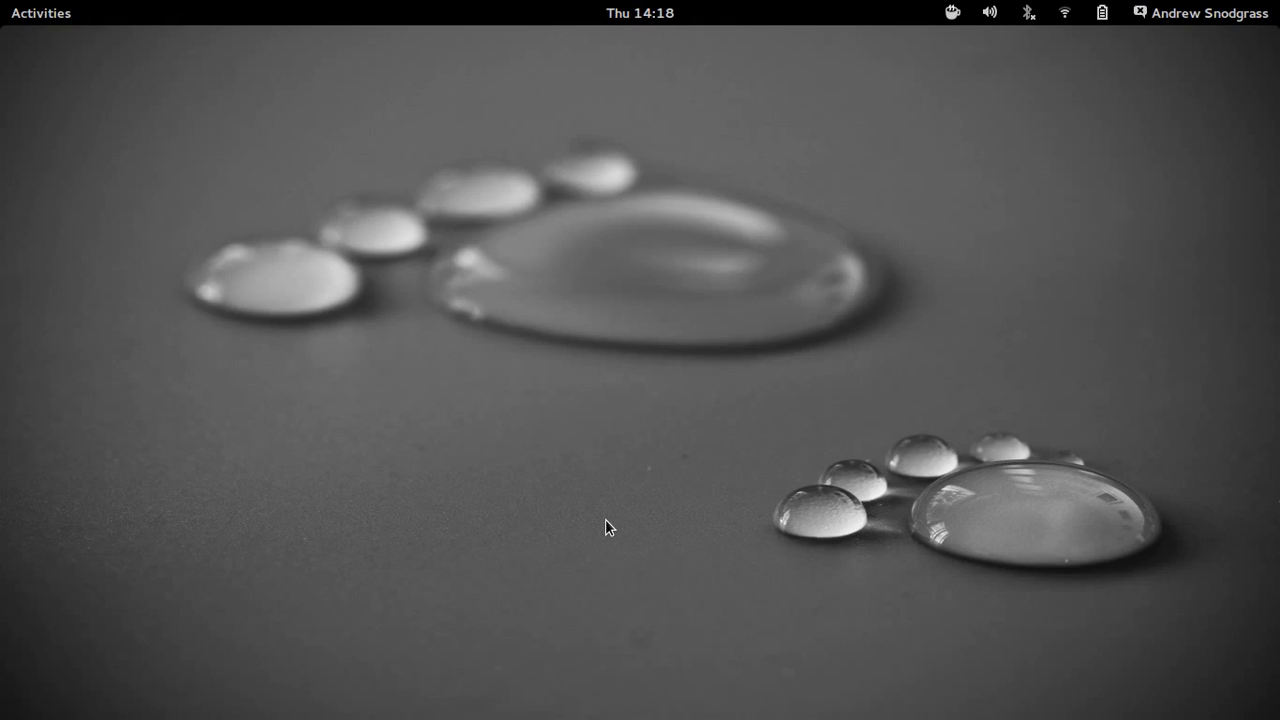
- Launch GNOME Help to show it, close it and switch to the vokoscreen window
{"action": "key", "text": "super"}
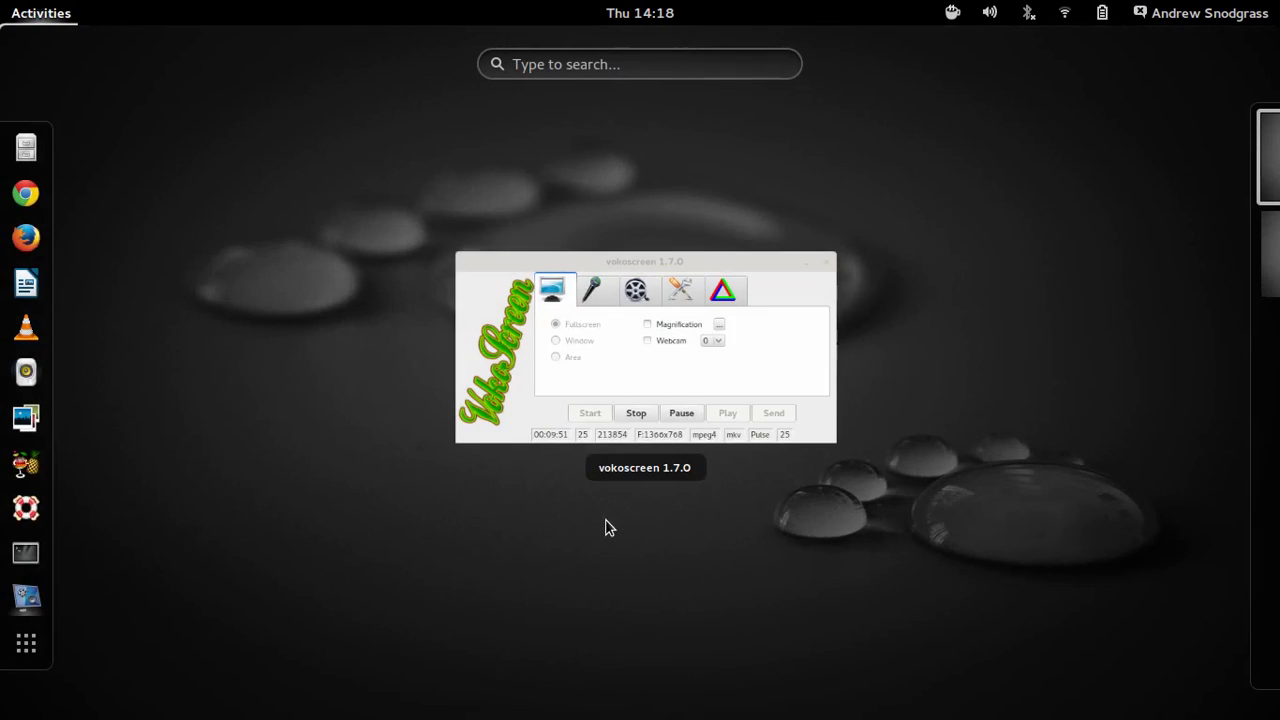
{"action": "left_click", "coordinate": [27, 510]}
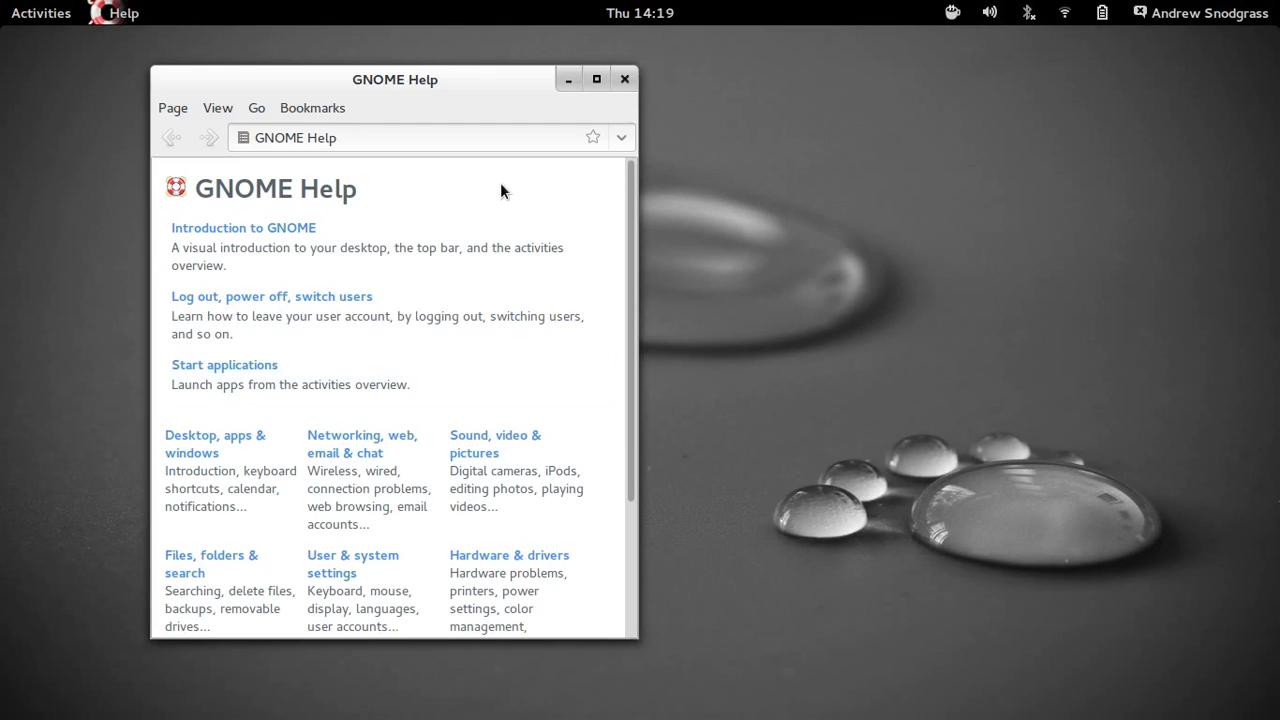
{"action": "left_click", "coordinate": [625, 79]}
{"action": "key", "text": "alt+Tab"}
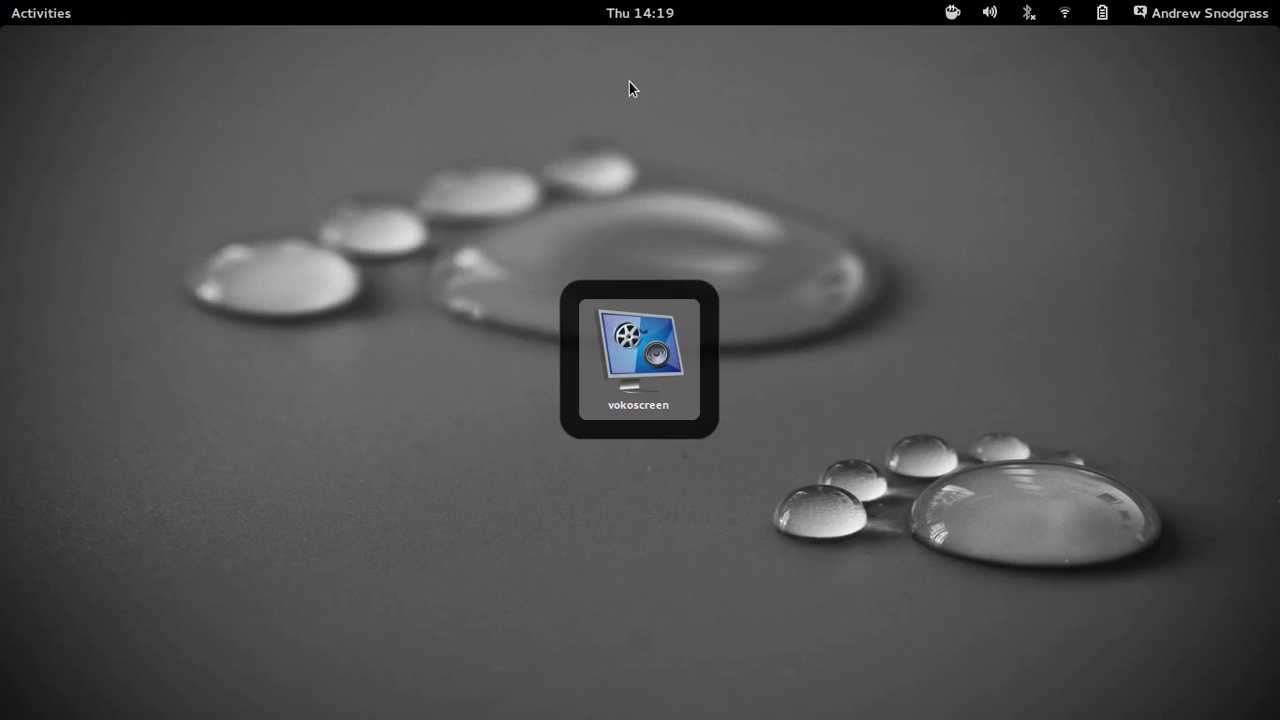